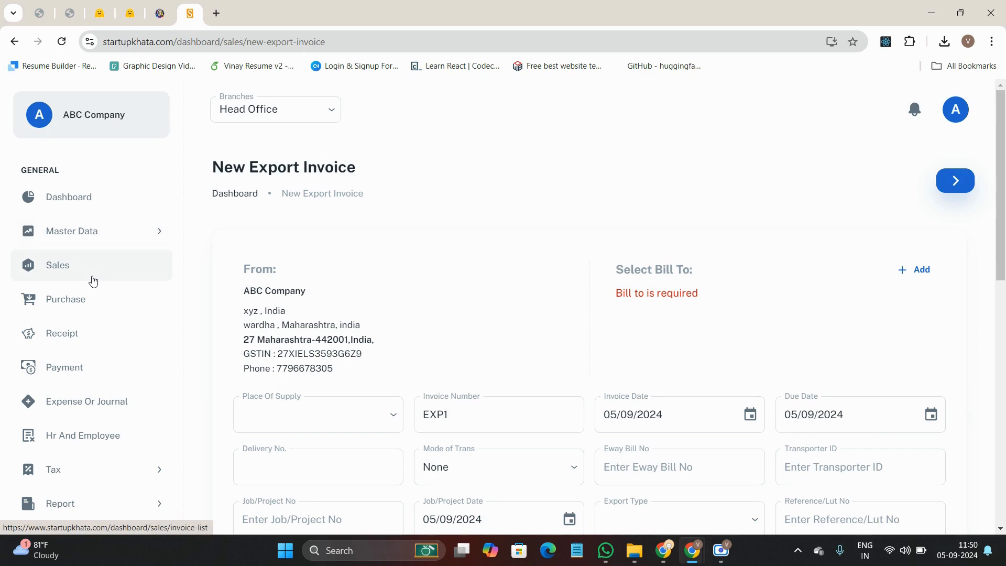
Go to the Sales section and start a new export invoice.
click(94, 281)
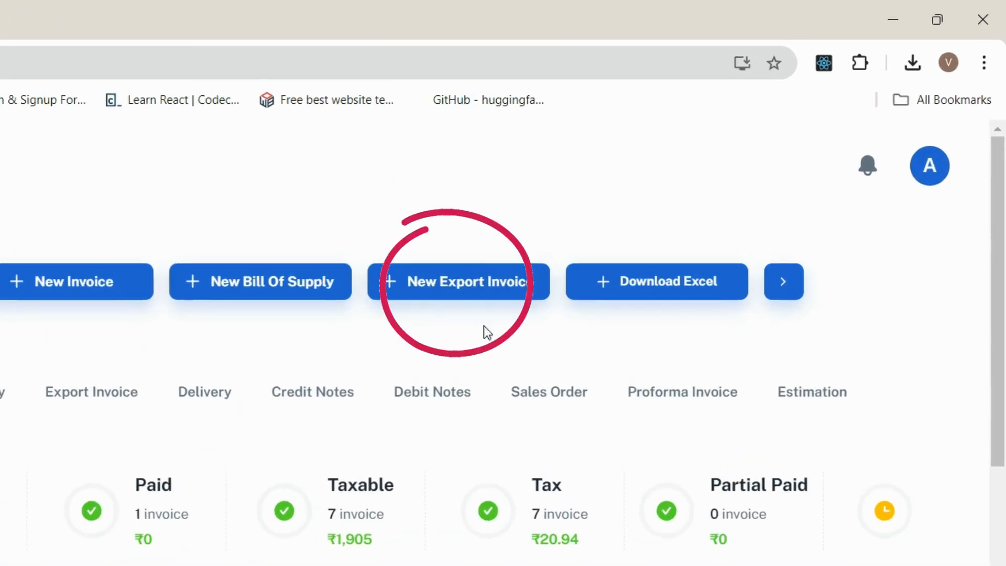
click(462, 281)
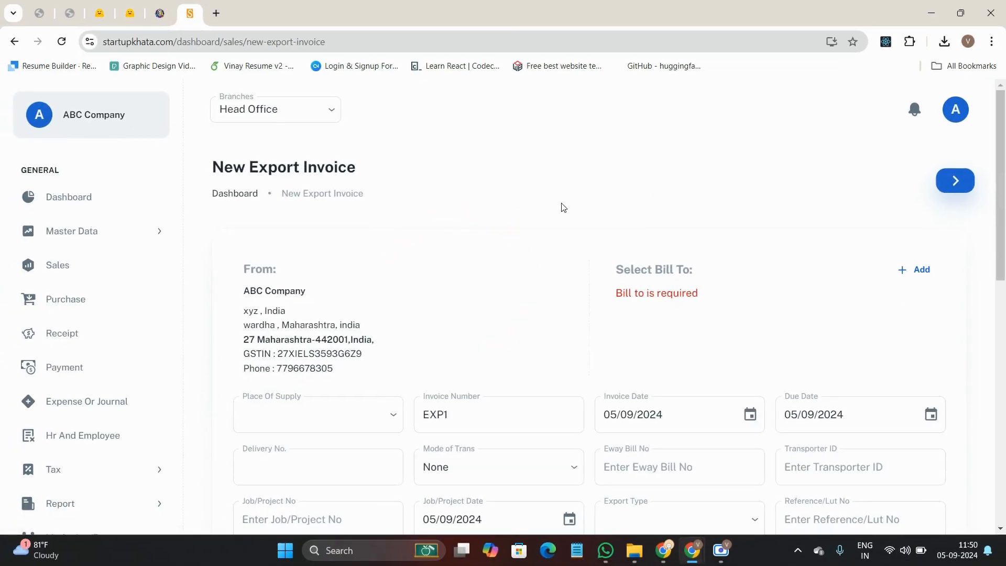
Examine the export invoice form, including the company's From details, the Bill To section and the shipping fields.
scroll(562, 205, down, 1)
scroll(578, 258, up, 1)
scroll(773, 296, down, 1)
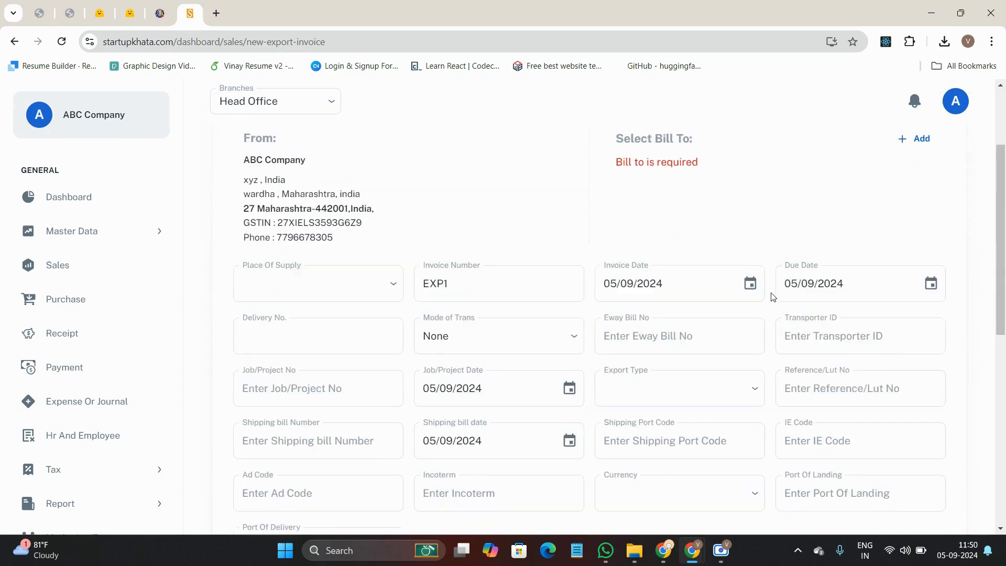
scroll(773, 296, up, 1)
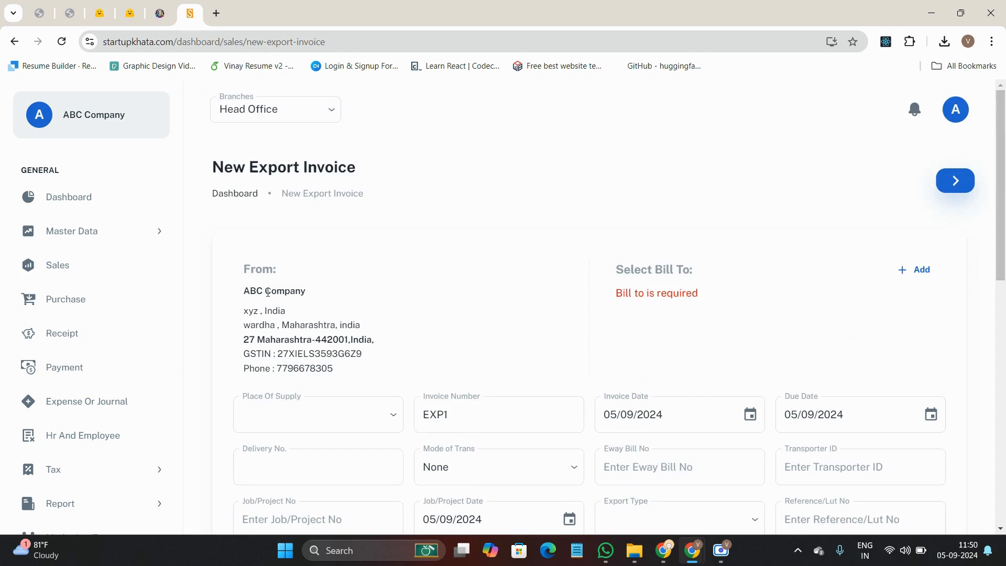
double_click(250, 269)
drag(615, 272, 731, 275)
click(585, 160)
scroll(445, 309, down, 1)
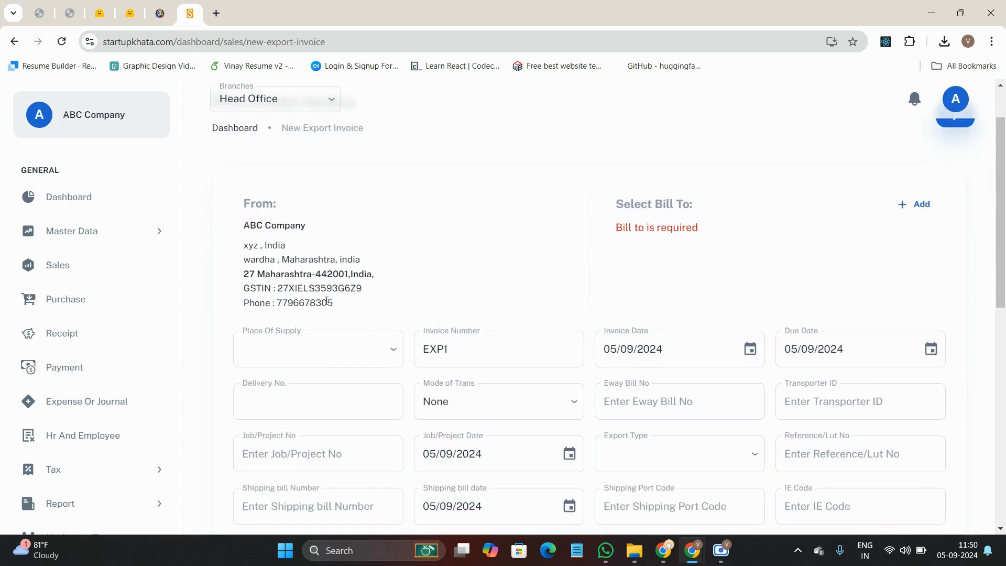
drag(327, 301, 229, 207)
click(395, 225)
scroll(733, 283, up, 1)
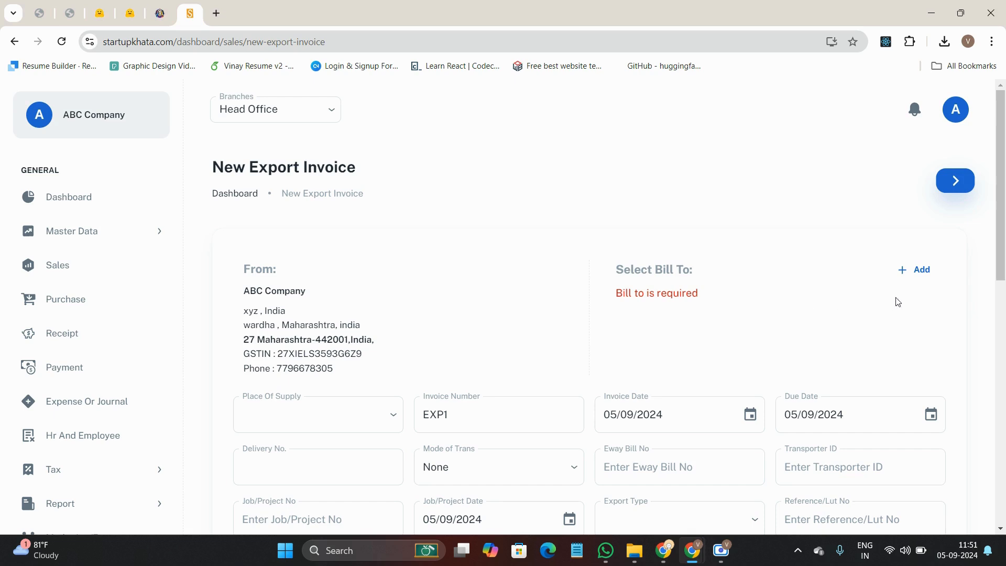
Open the Bill To address list, browse the saved addresses and bring up the form for a new ledger.
click(917, 273)
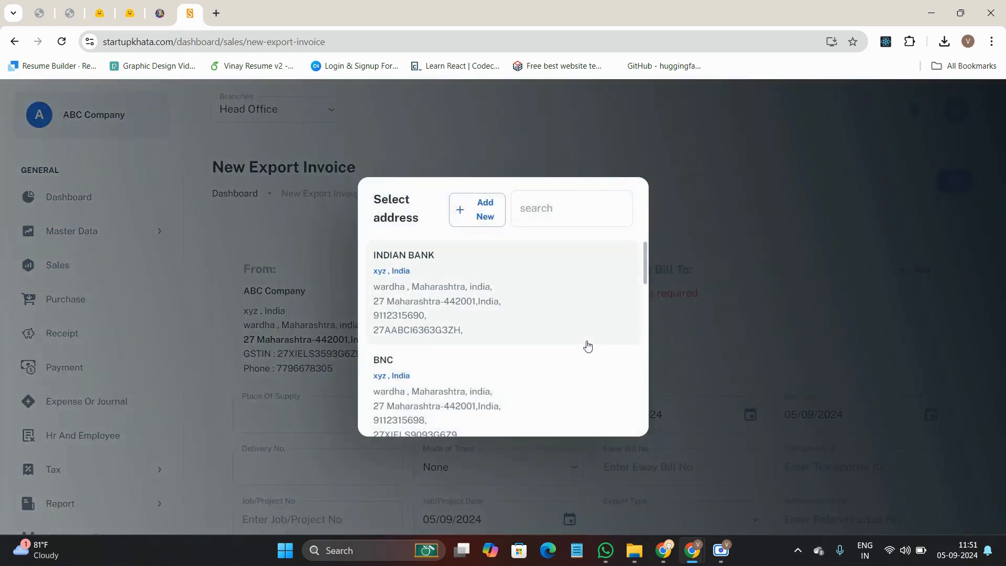
scroll(450, 404, down, 6)
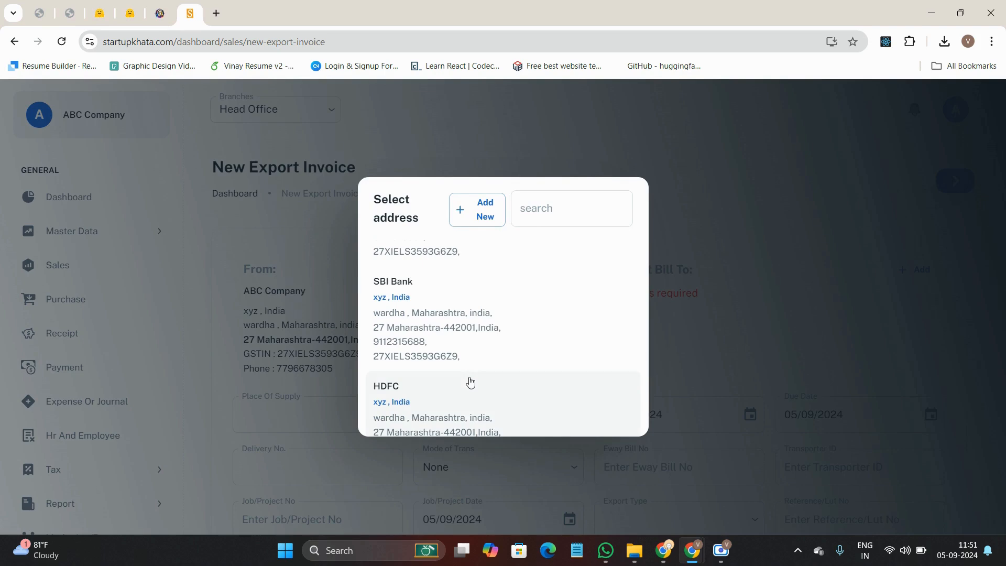
scroll(470, 383, up, 6)
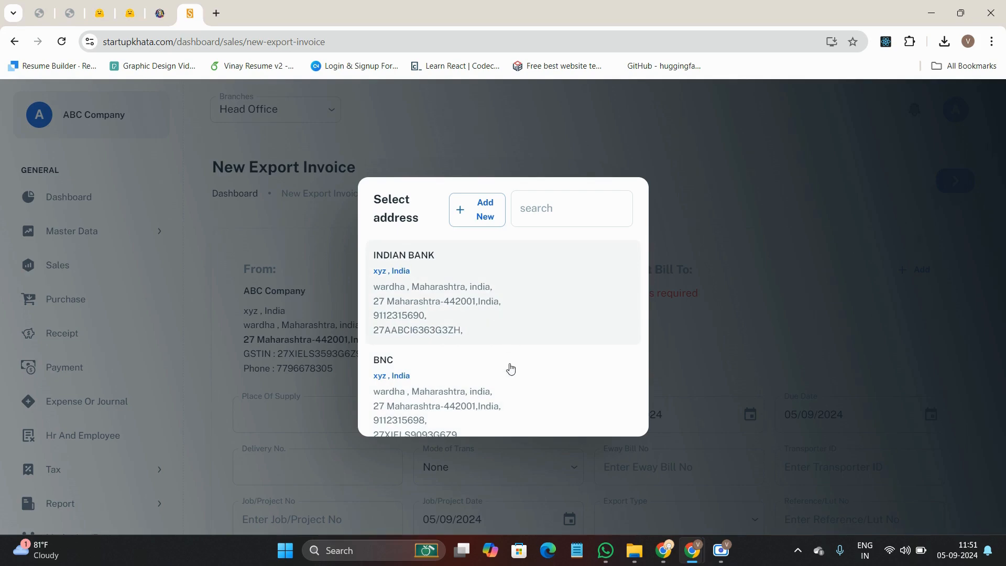
click(476, 229)
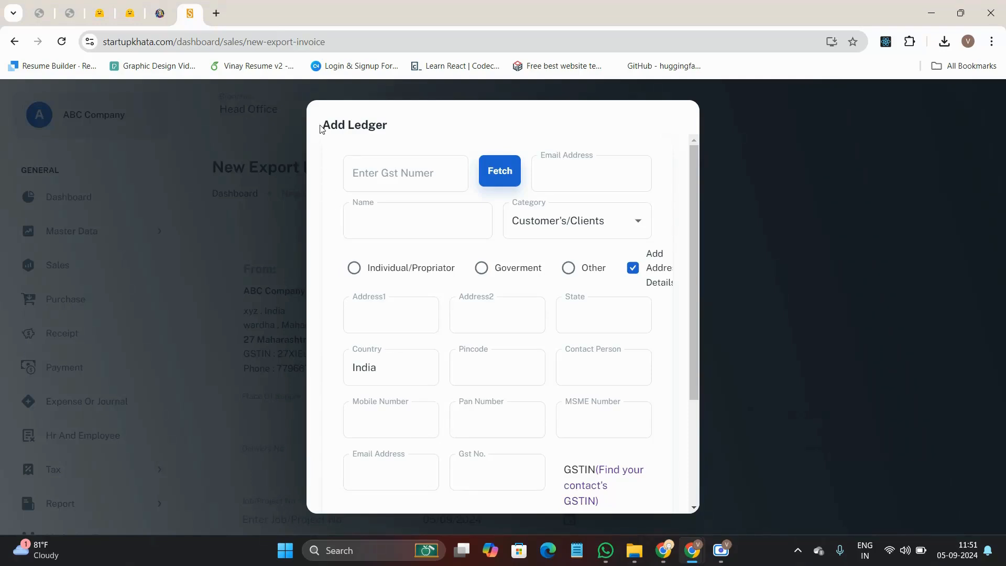
drag(321, 129, 418, 137)
click(407, 136)
drag(411, 130, 315, 111)
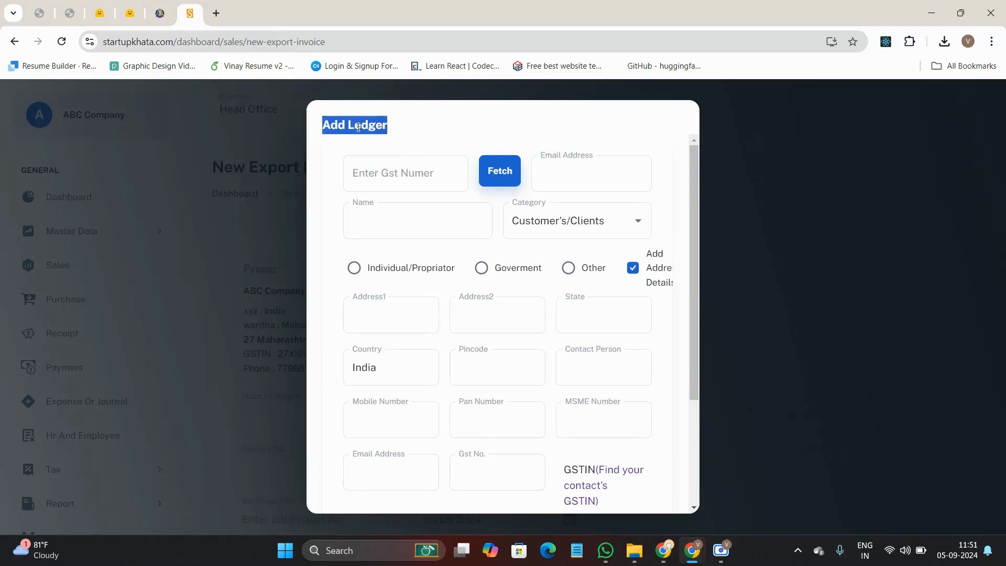
click(449, 116)
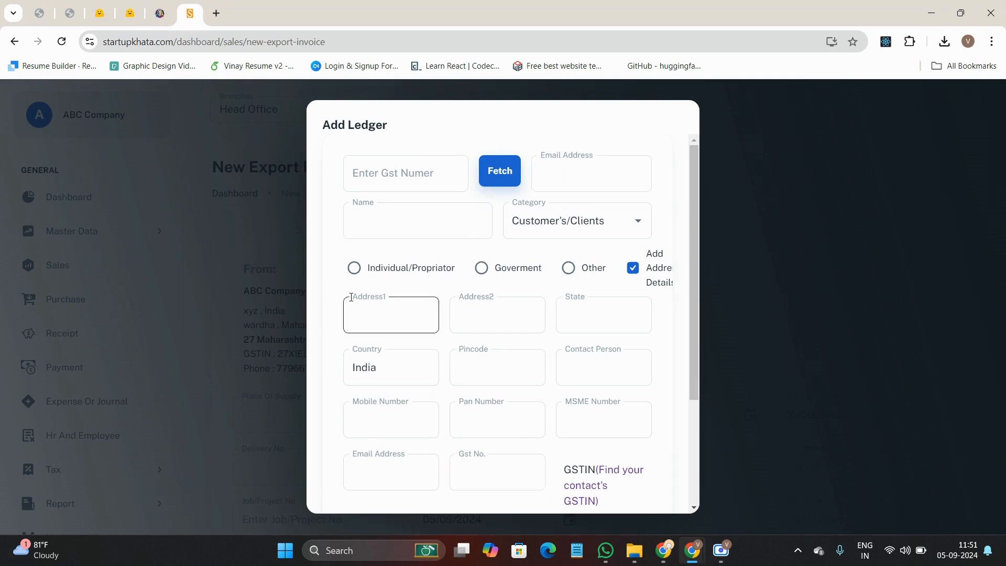
click(408, 174)
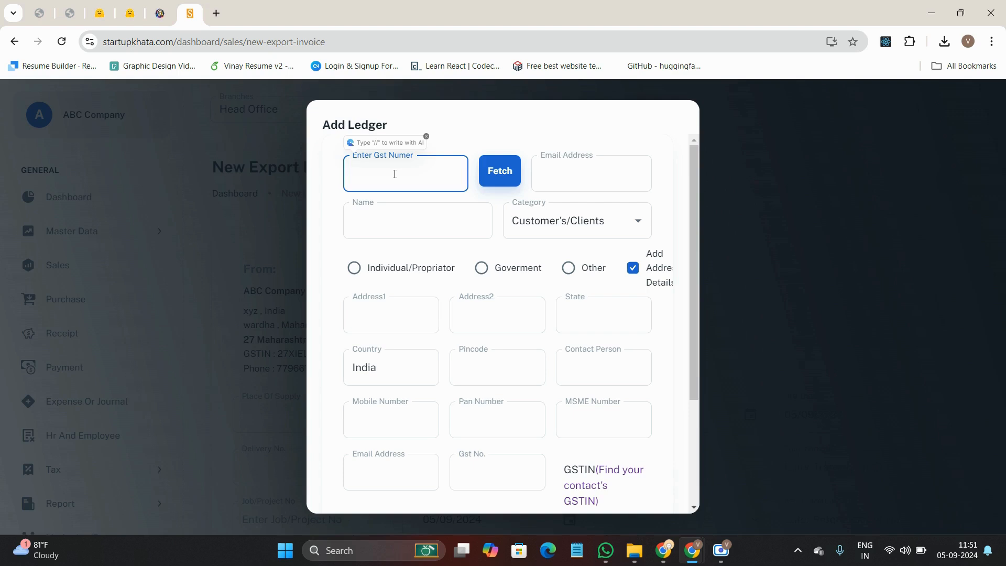
click(576, 558)
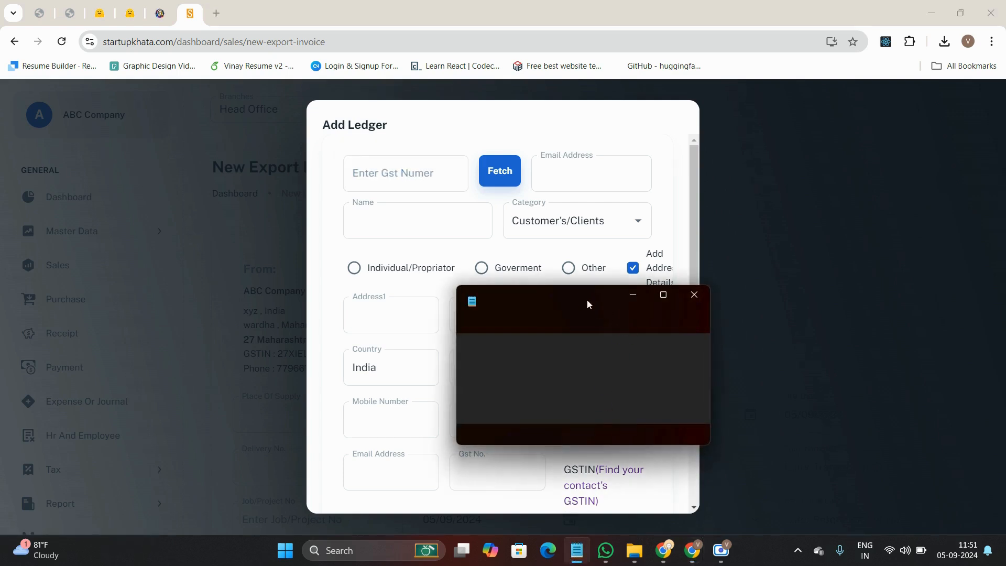
drag(611, 294, 957, 274)
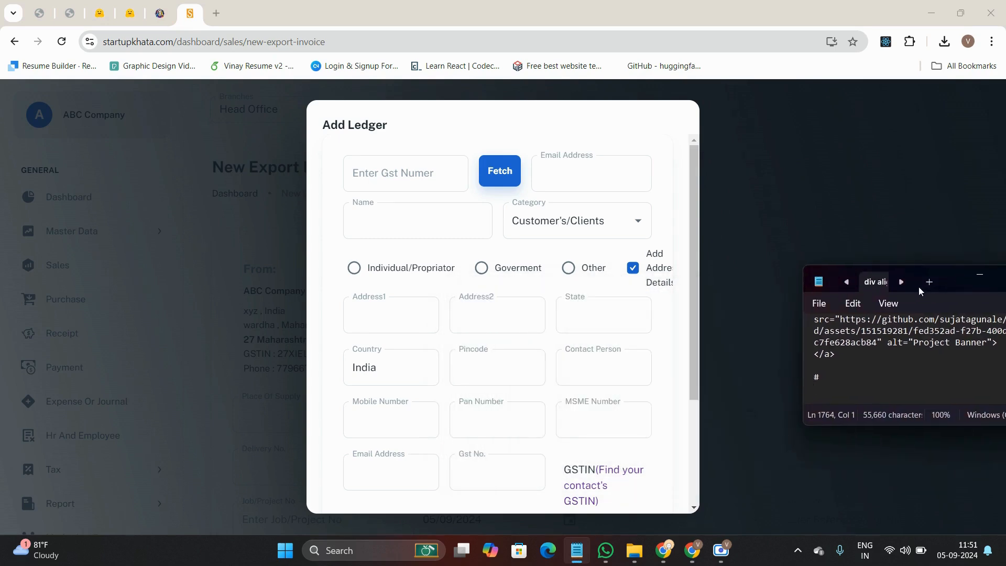
click(720, 550)
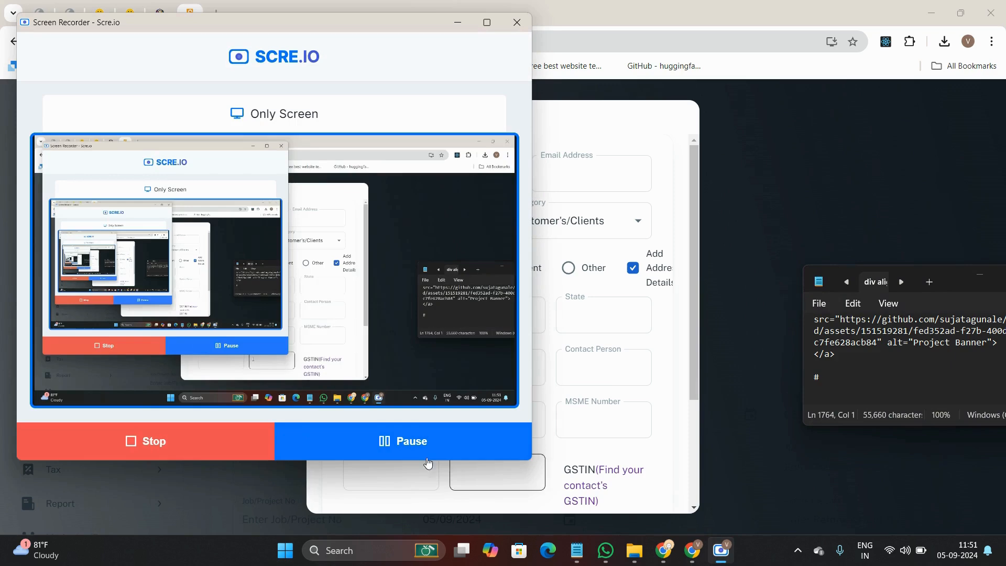
click(419, 441)
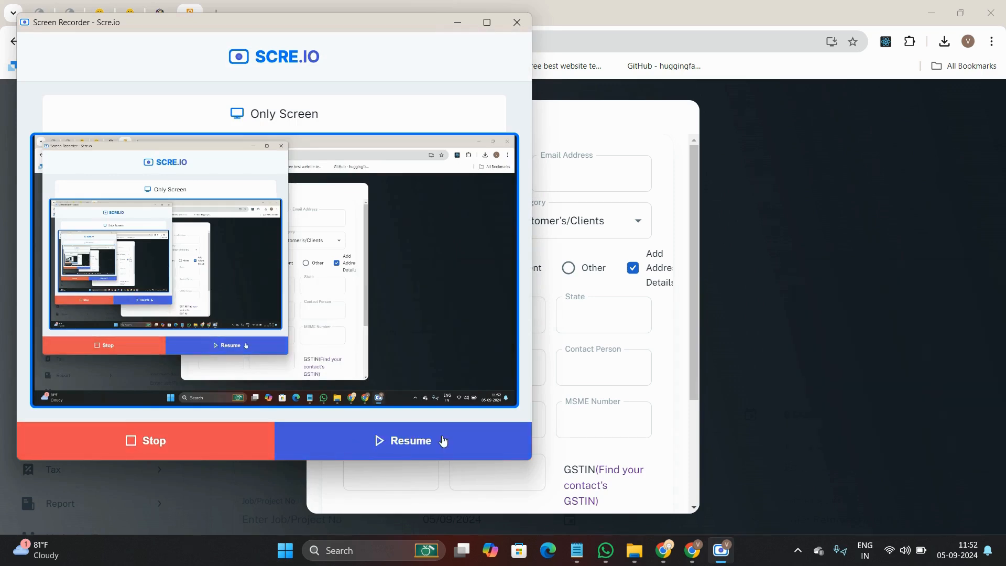
click(442, 441)
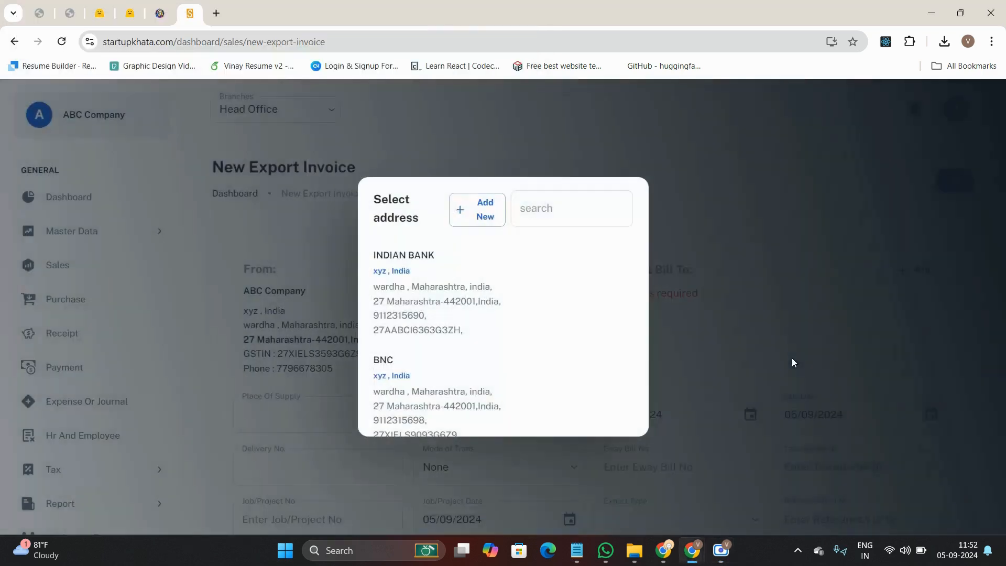
Add a new ledger from the address list, enter the customer's GST number and fetch the details for it.
click(486, 215)
click(417, 181)
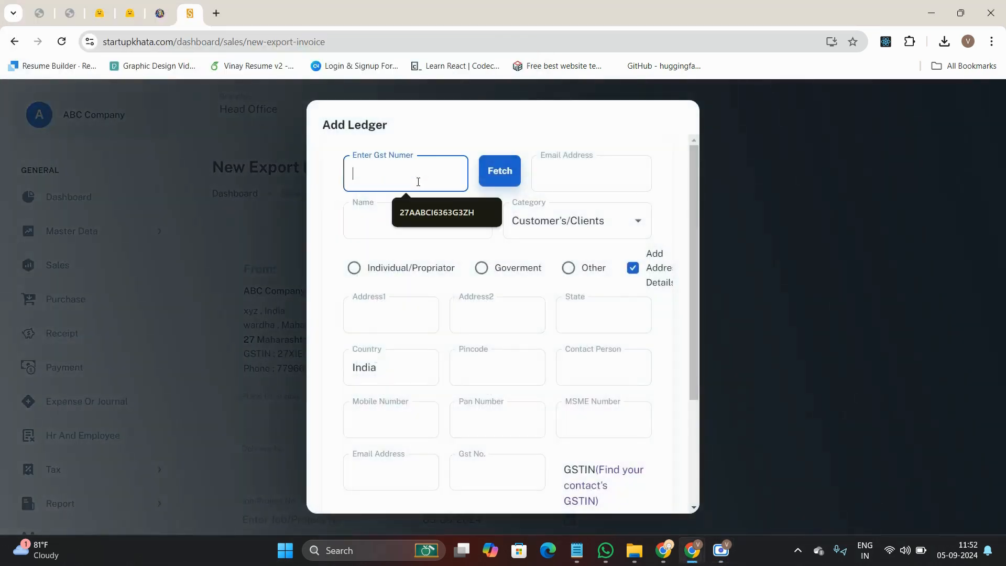
click(453, 215)
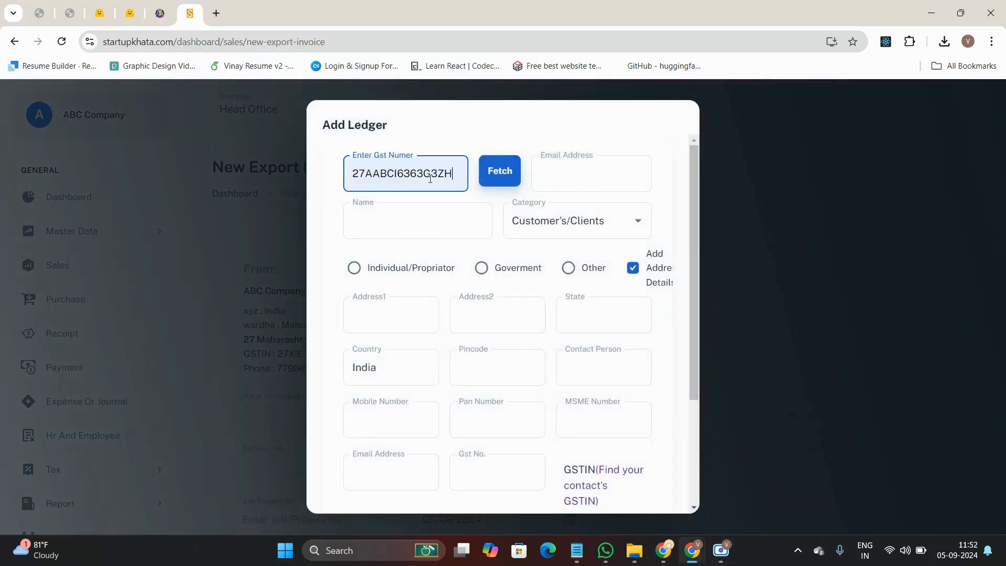
drag(431, 176, 435, 177)
key(BackSpace)
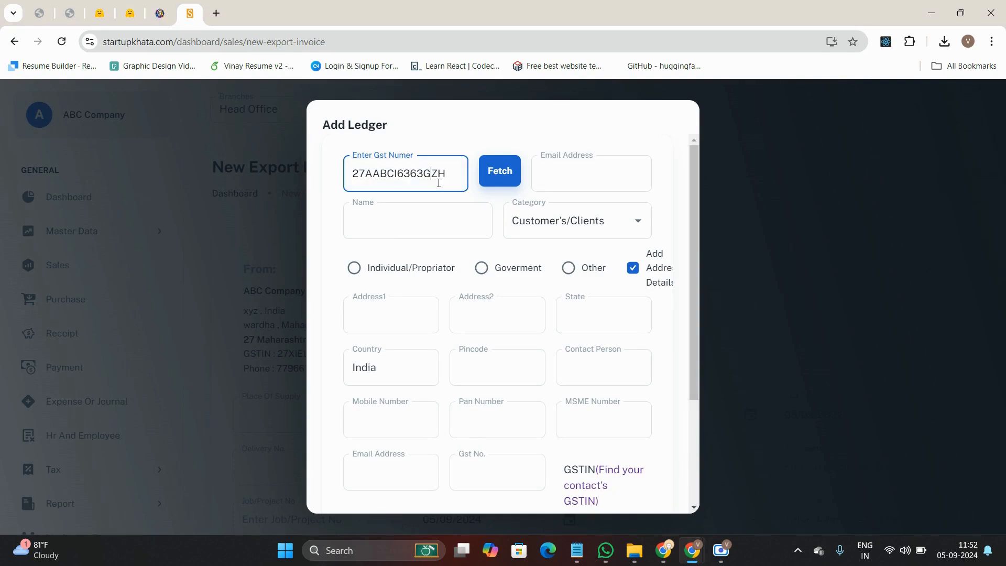
text(9)
double_click(467, 171)
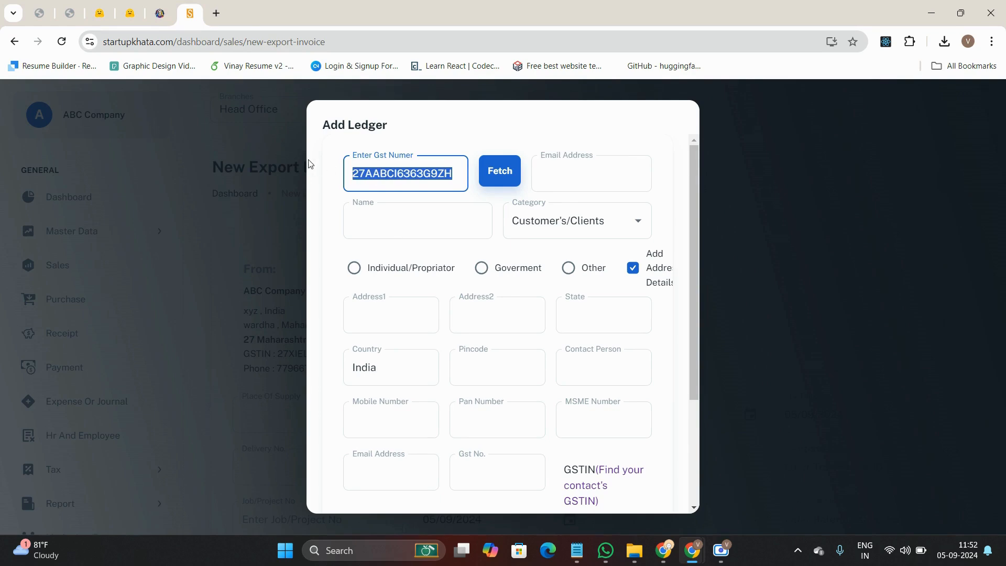
click(399, 192)
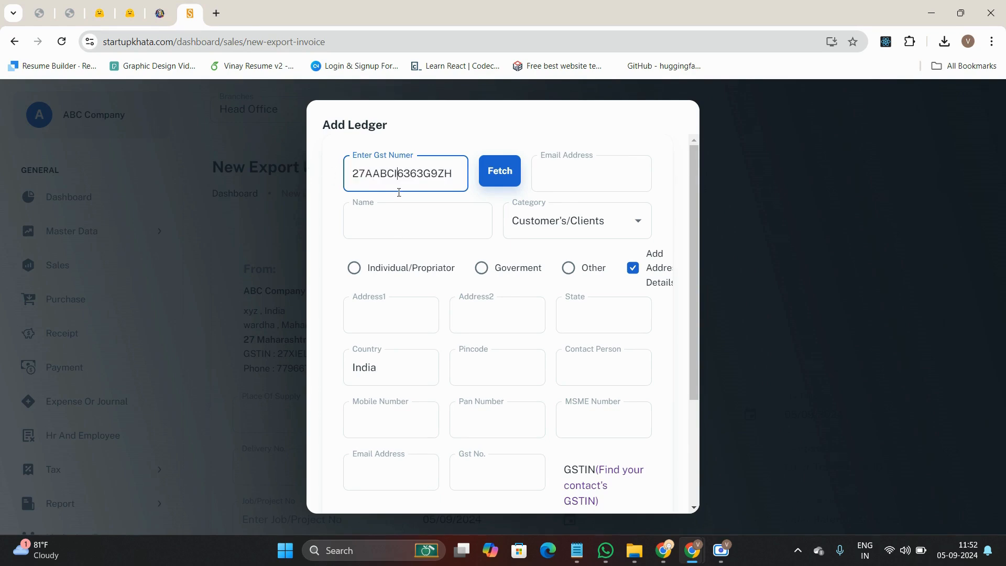
double_click(352, 173)
click(493, 176)
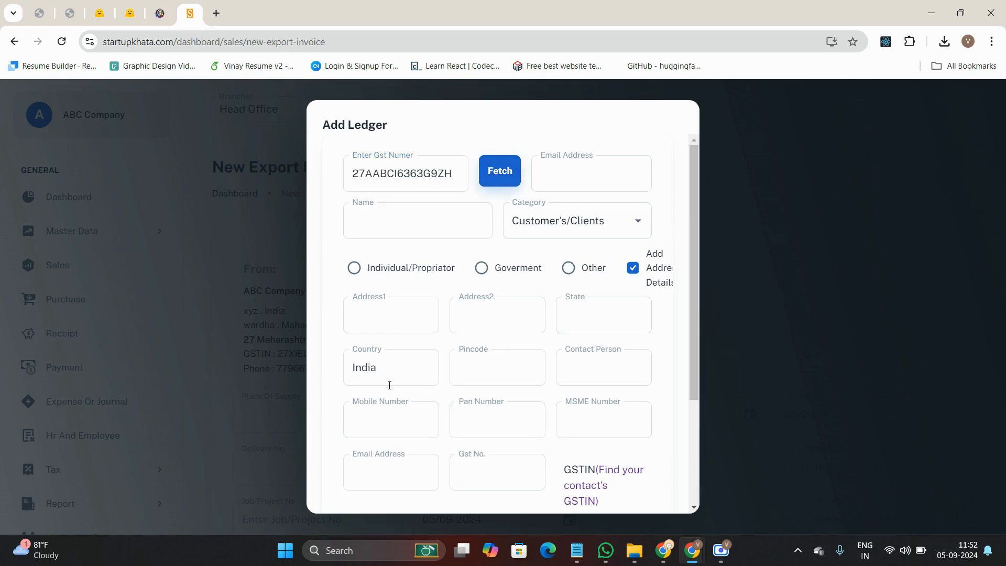
Review the remaining address, contact and tax fields of the new ledger form.
scroll(475, 404, down, 3)
scroll(476, 403, up, 3)
double_click(457, 181)
drag(458, 180, 395, 169)
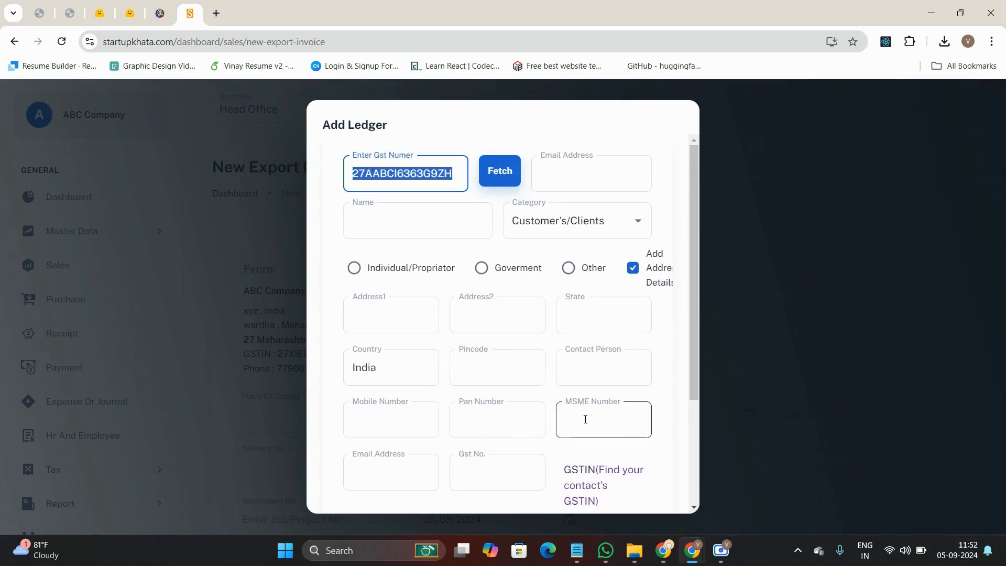
click(461, 177)
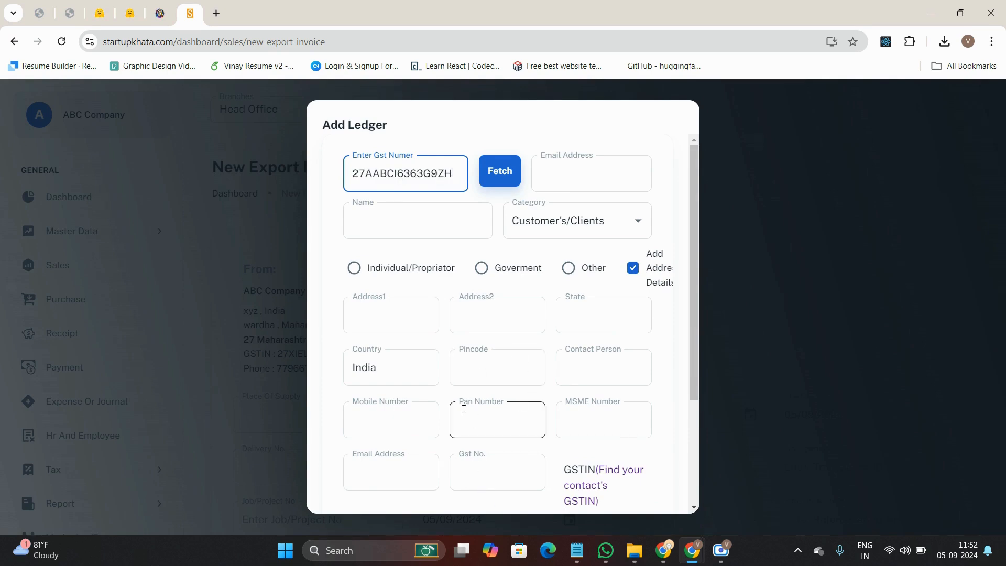
scroll(440, 323, down, 3)
scroll(461, 340, up, 3)
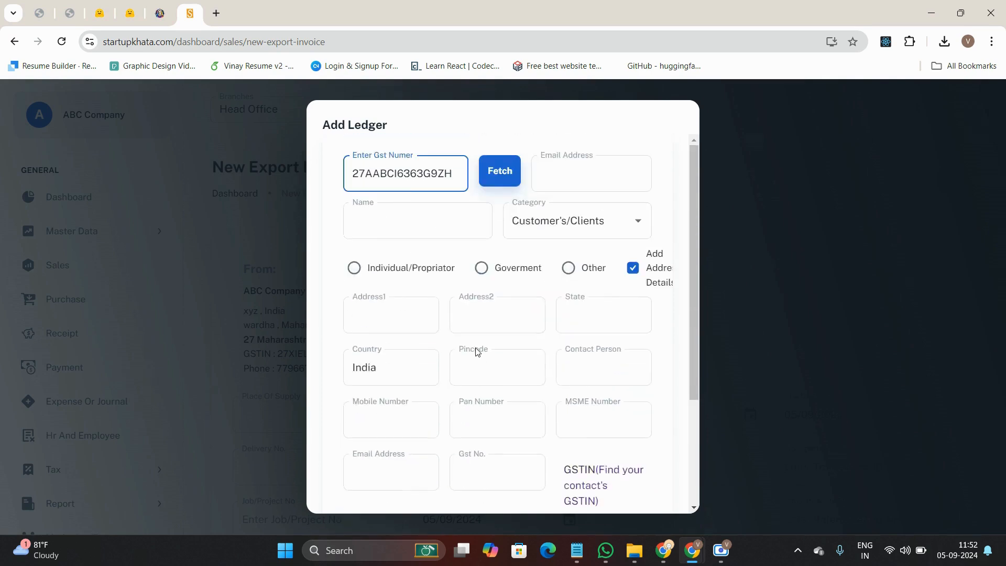
Fill in the new ledger's main email address with a previously saved entry.
click(595, 176)
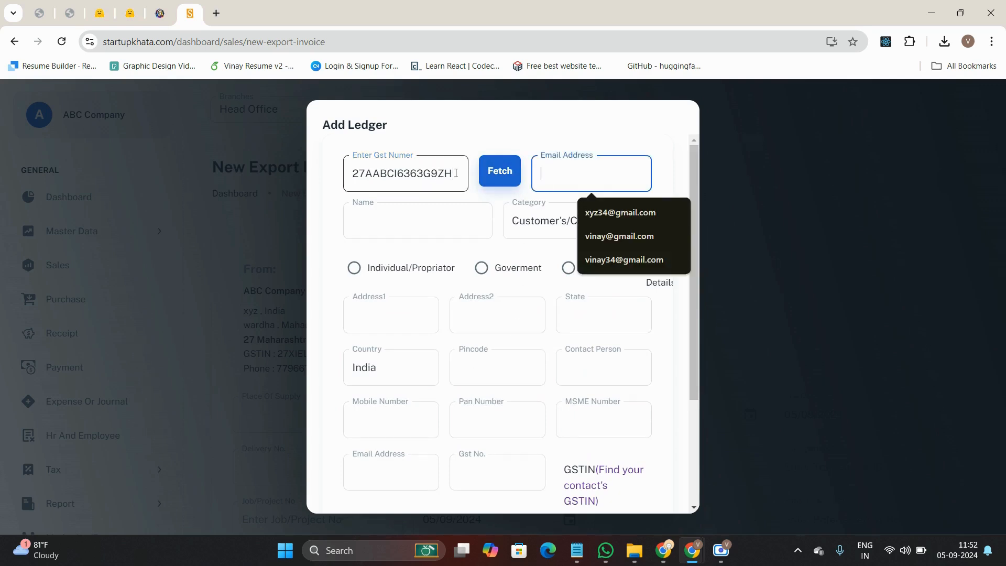
drag(454, 173, 328, 173)
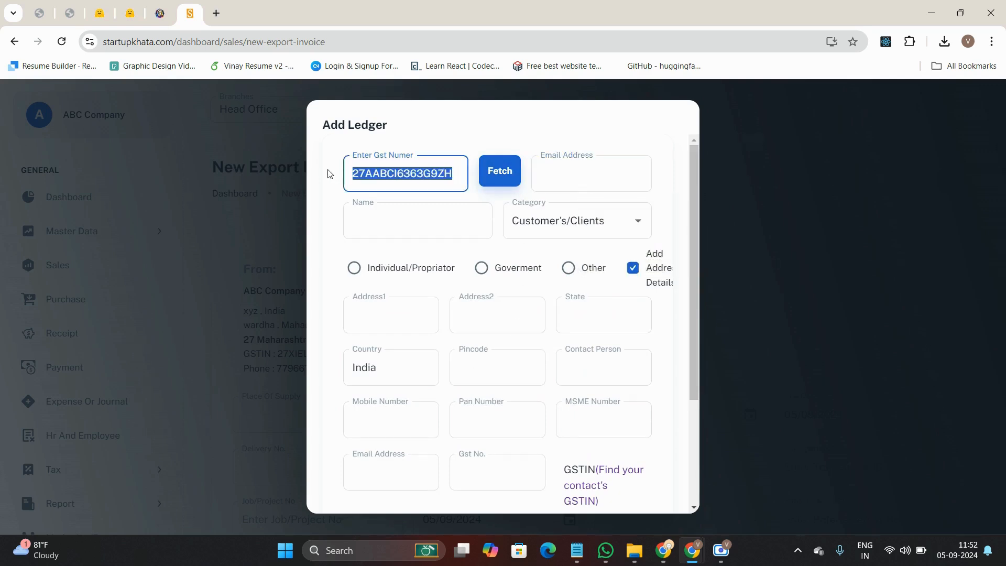
click(588, 180)
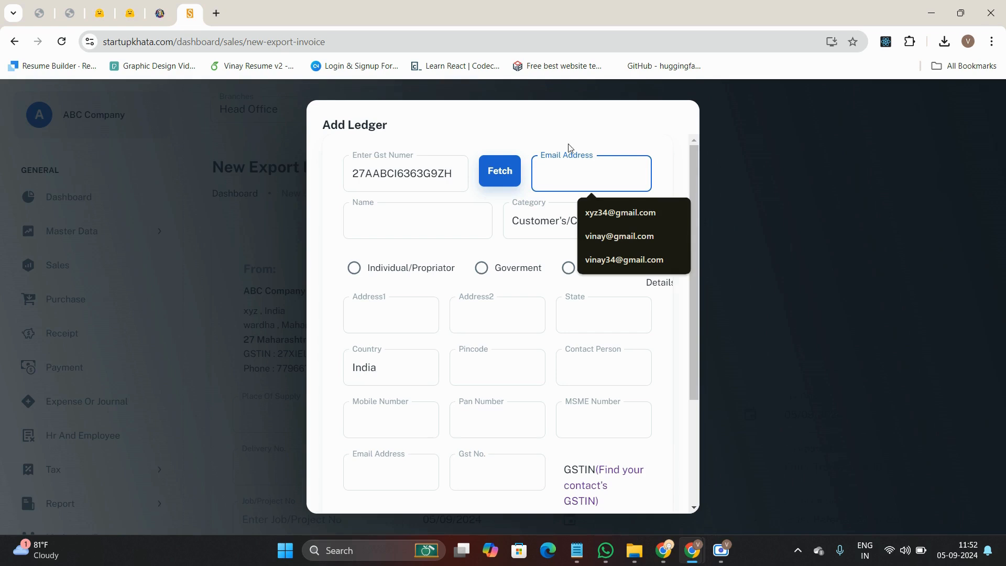
click(569, 174)
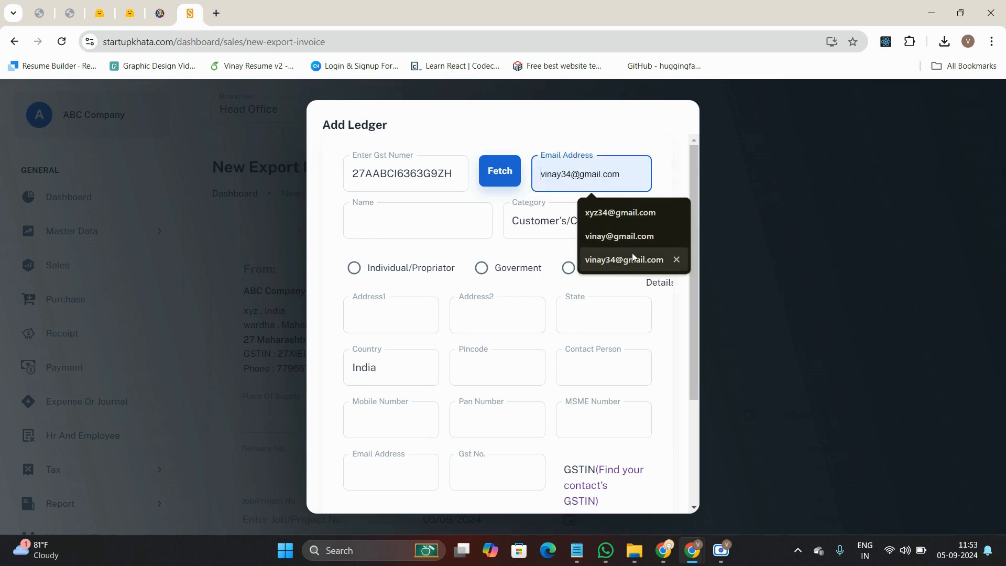
click(625, 212)
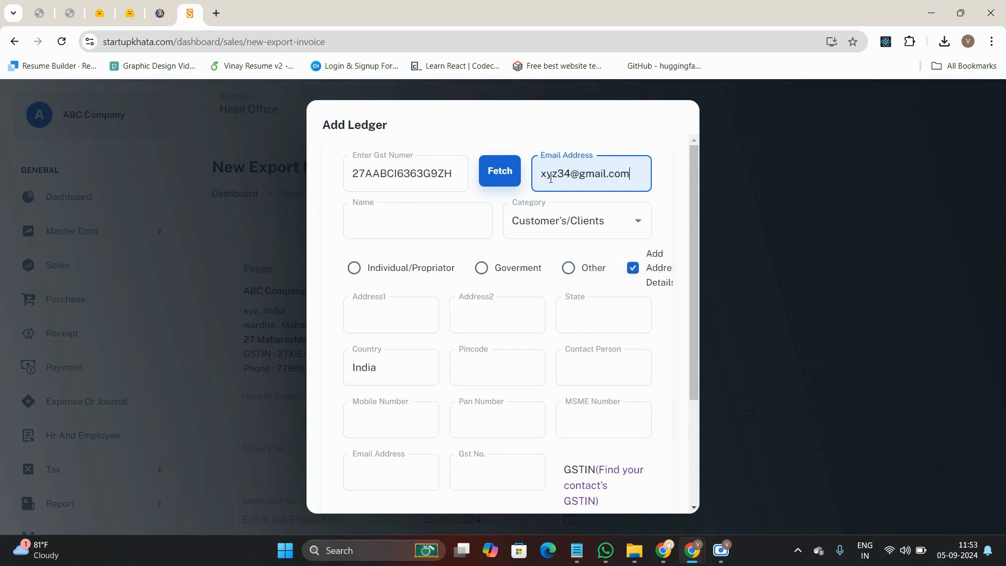
Enter AYZ Bank as the name of the new ledger.
click(441, 227)
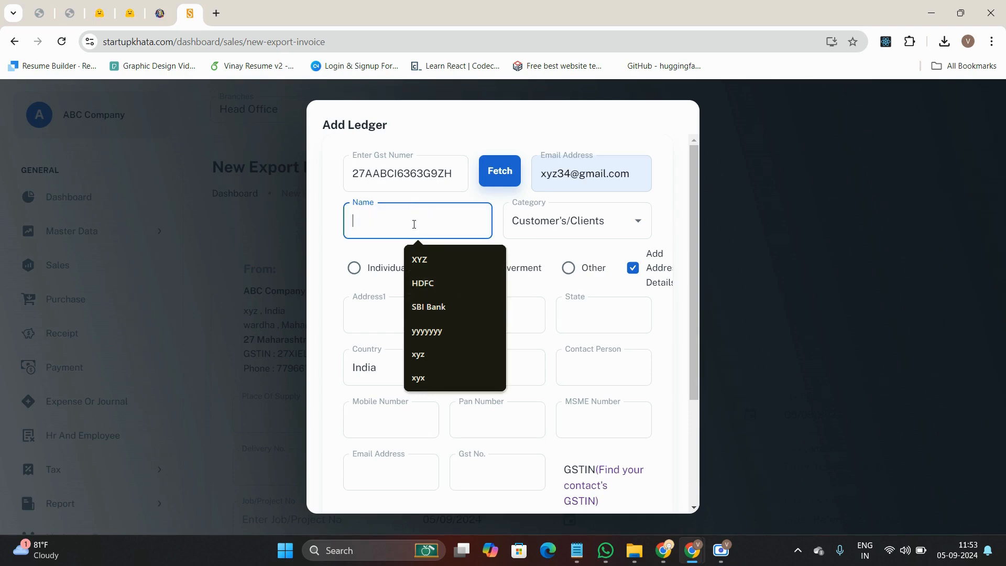
text(A)
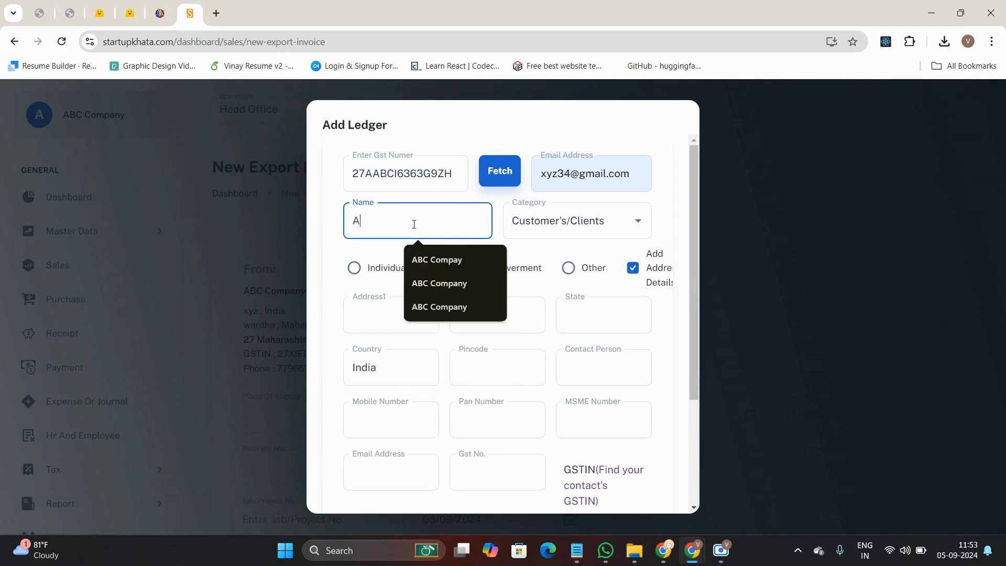
text(YZ Bank)
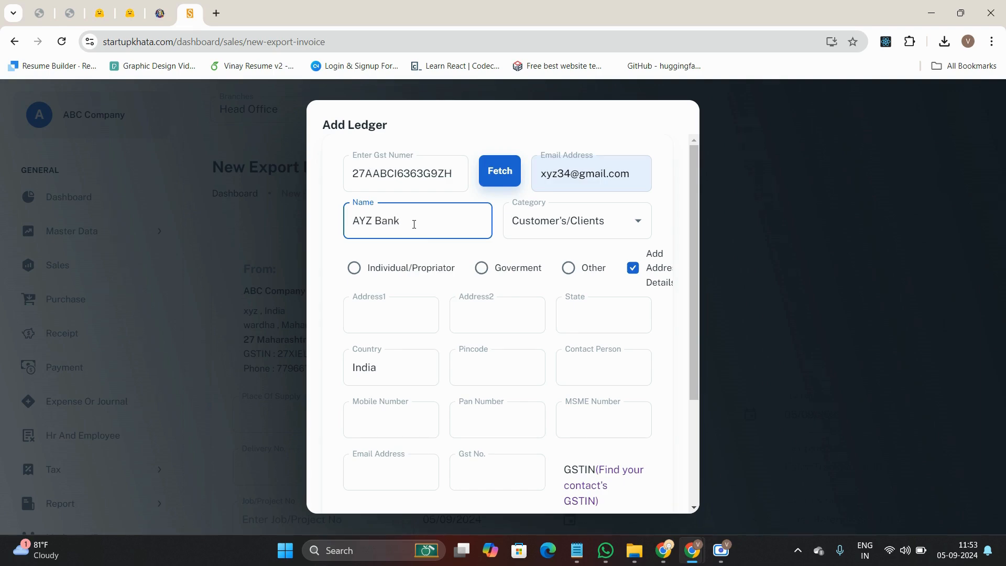
Set the new ledger's category to Bank and look over the bank detail fields.
drag(400, 220, 352, 221)
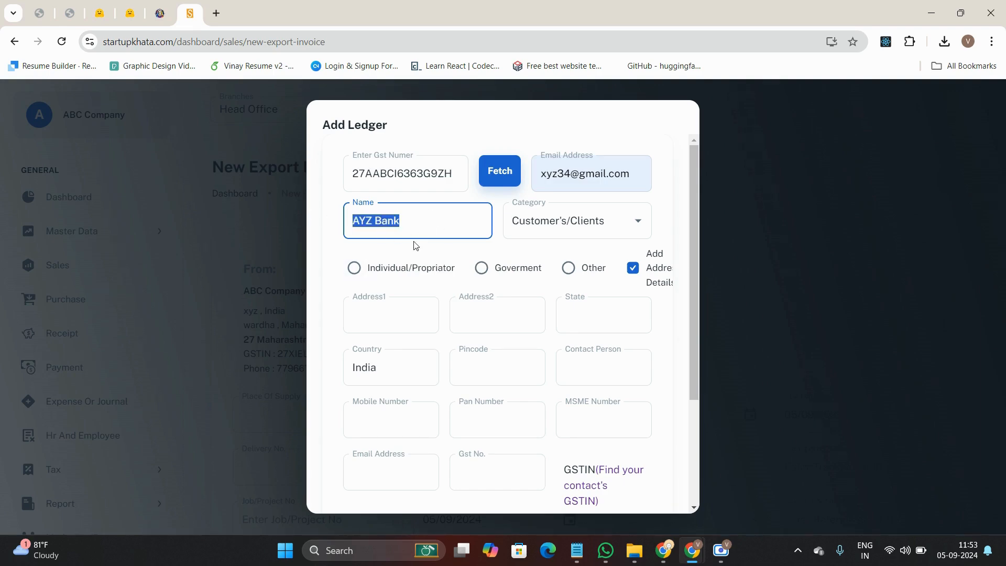
click(639, 223)
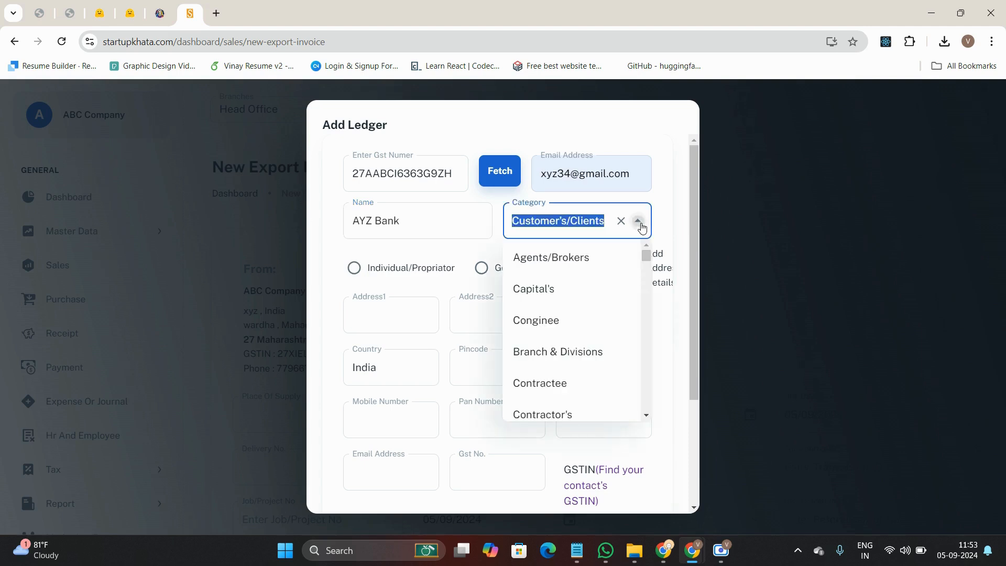
scroll(582, 361, down, 5)
scroll(583, 353, down, 5)
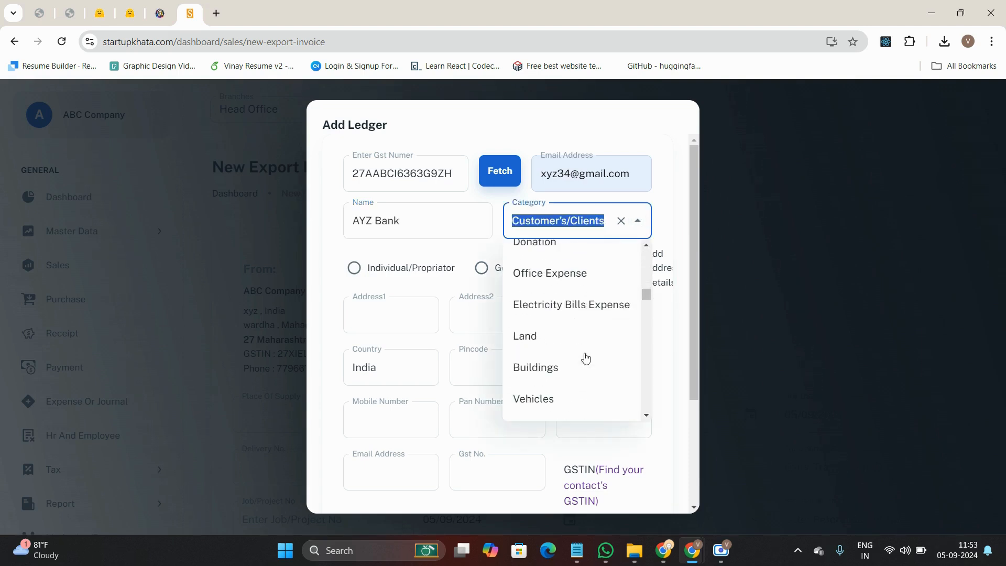
scroll(585, 358, down, 2)
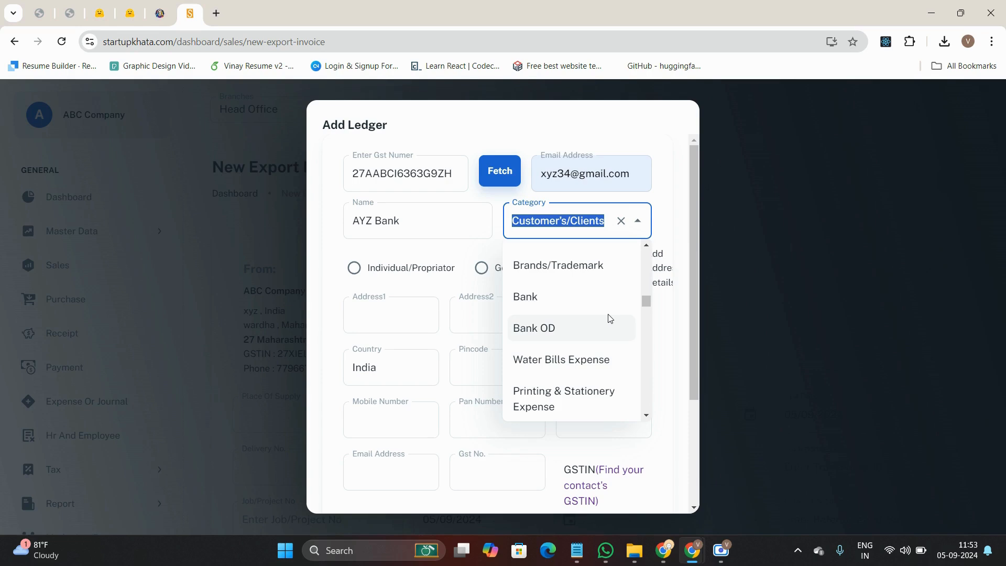
text(ba)
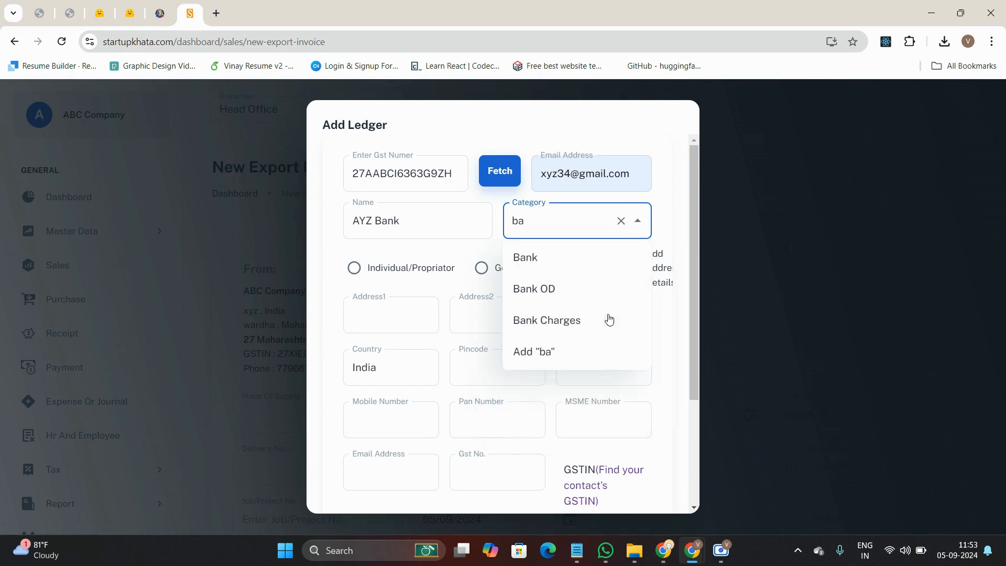
text(n)
click(559, 264)
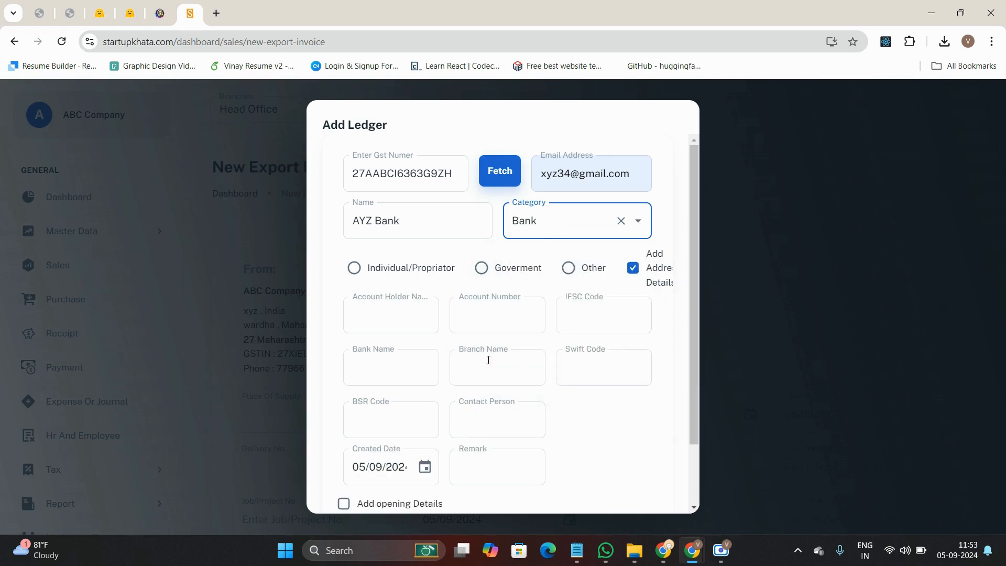
scroll(507, 380, down, 2)
scroll(513, 404, up, 2)
Clear the ledger's category and add a new category named Service.
click(507, 222)
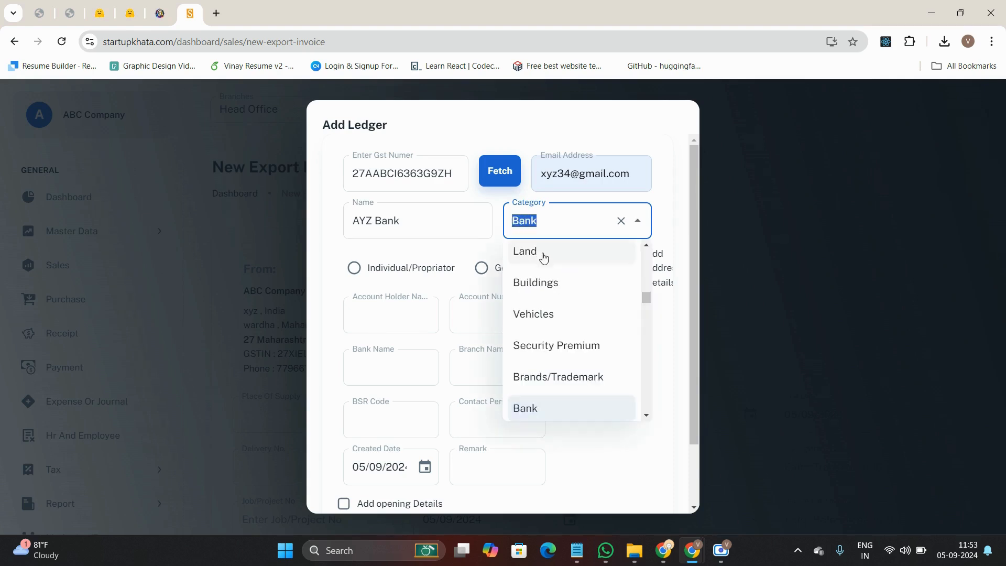
scroll(575, 359, down, 3)
scroll(575, 356, up, 3)
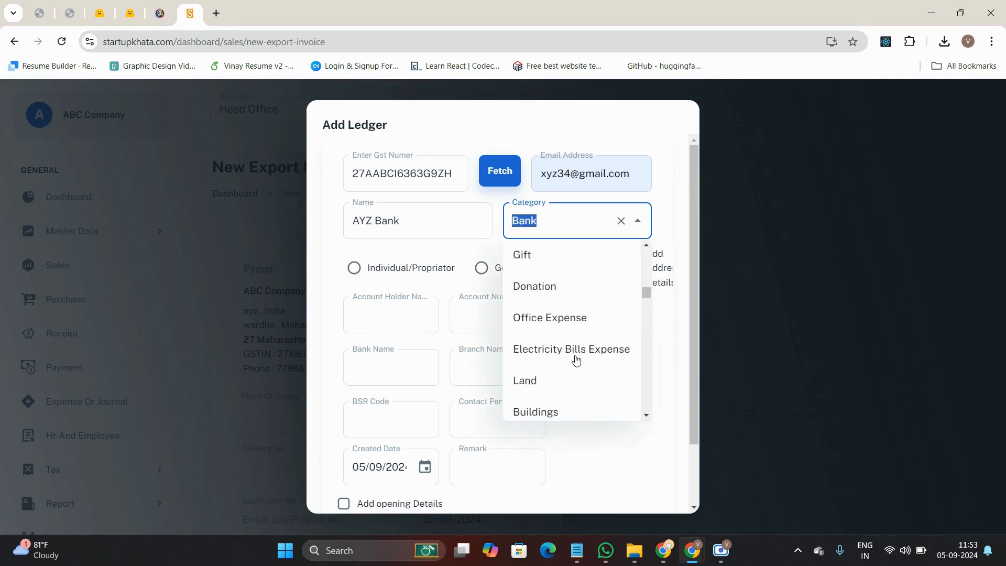
drag(523, 221, 498, 224)
click(572, 229)
click(469, 224)
key(BackSpace)
key(BackSpace)
key(BackSpace)
key(BackSpace)
key(BackSpace)
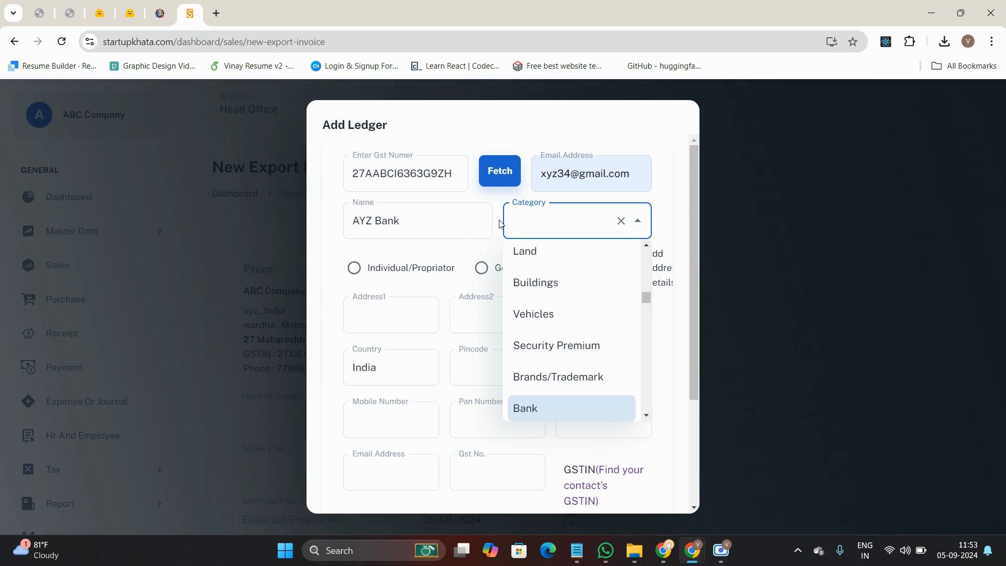
text(Ser)
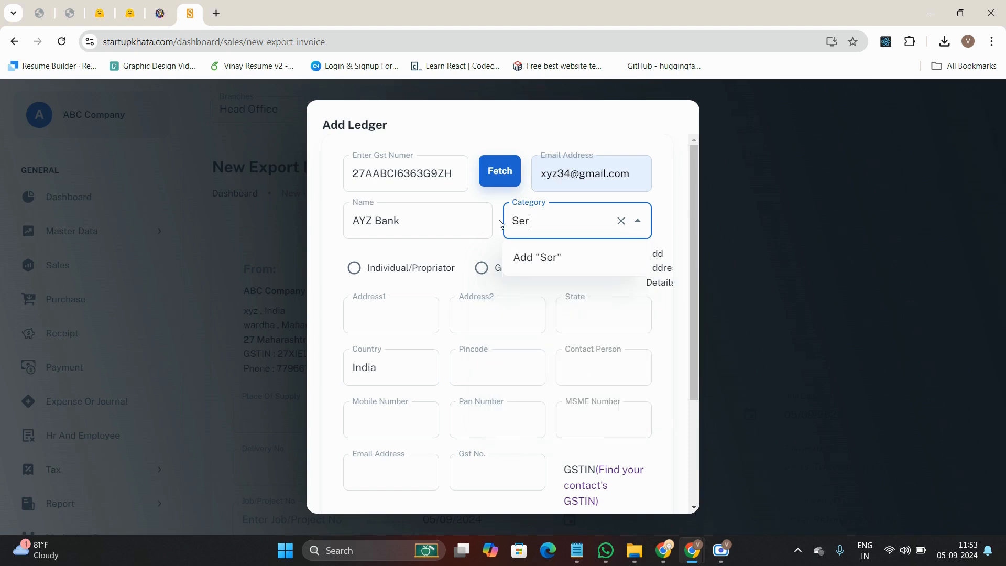
text(vice)
click(548, 264)
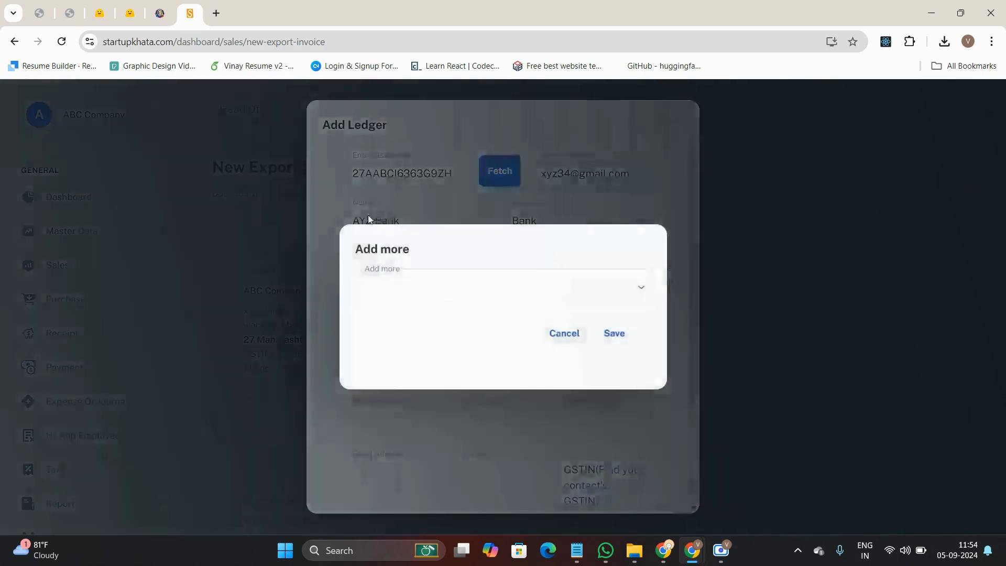
Assign the new Service category to the Short-Term Provisions group and save it.
click(418, 295)
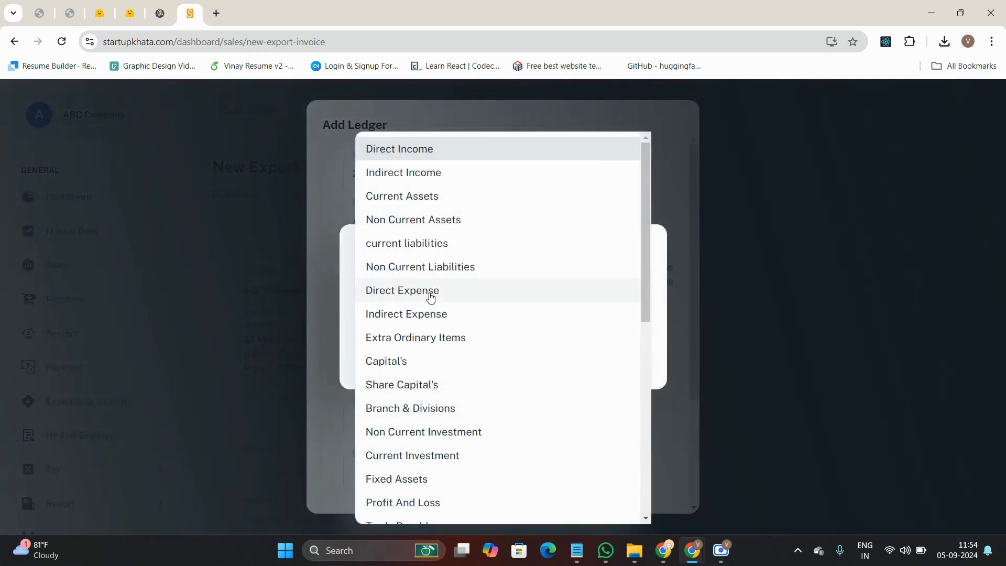
scroll(421, 438, down, 8)
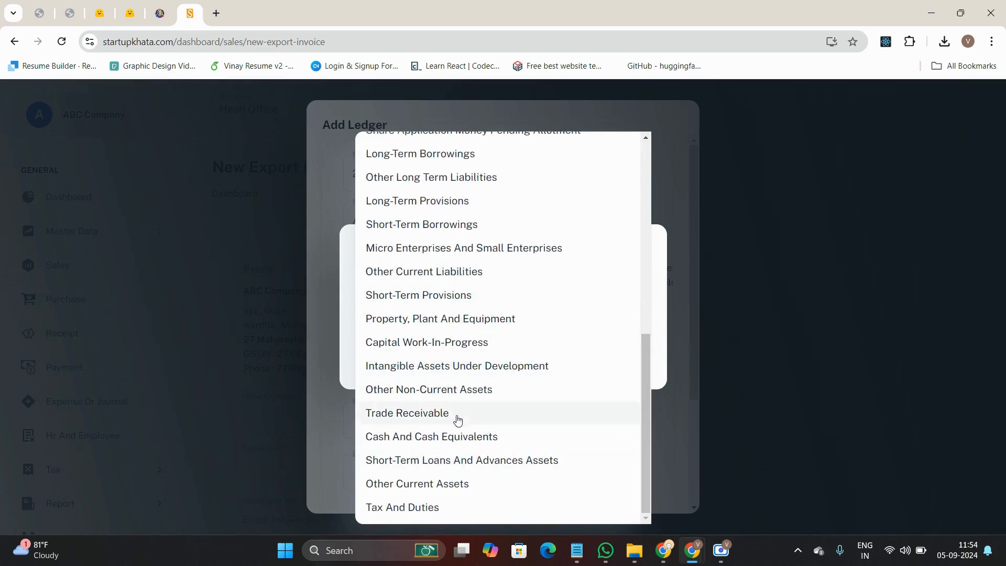
click(434, 296)
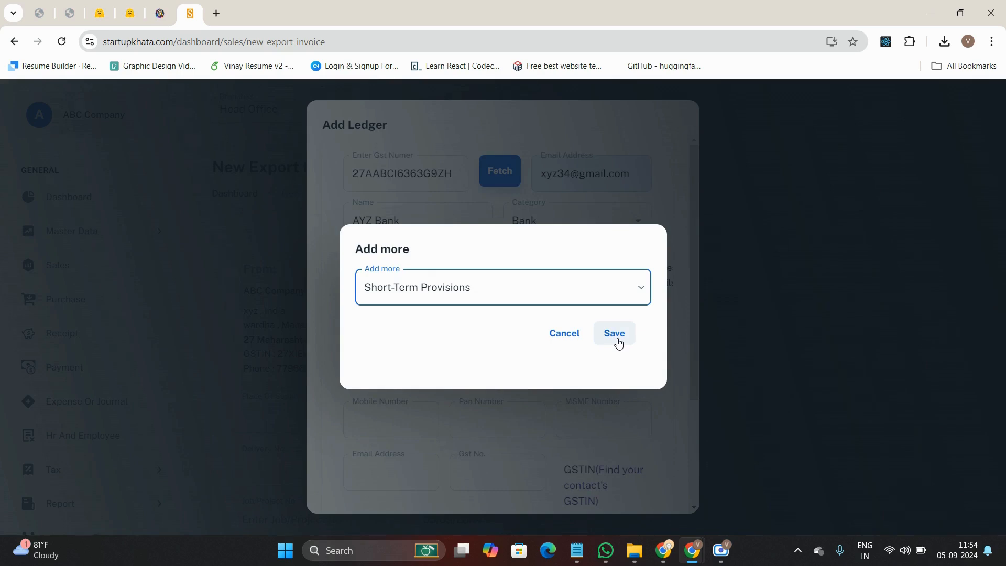
click(617, 341)
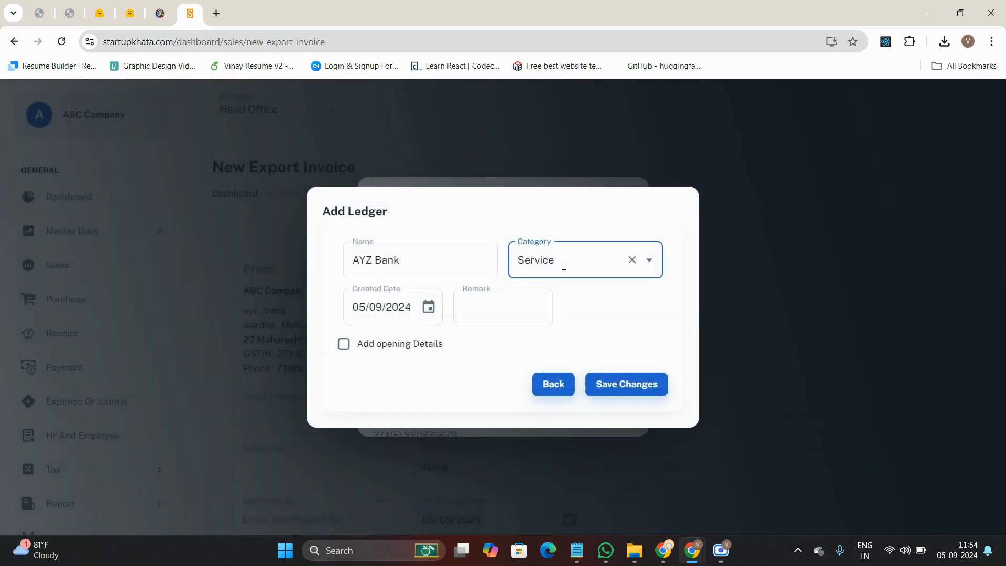
Change the ledger's category from Service to the existing Bank category.
drag(568, 261, 524, 260)
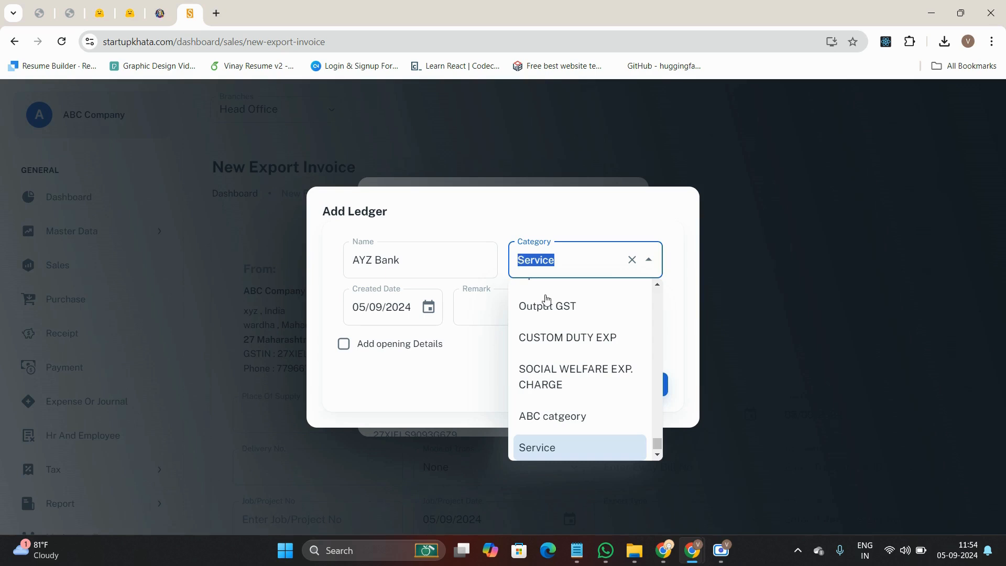
click(570, 258)
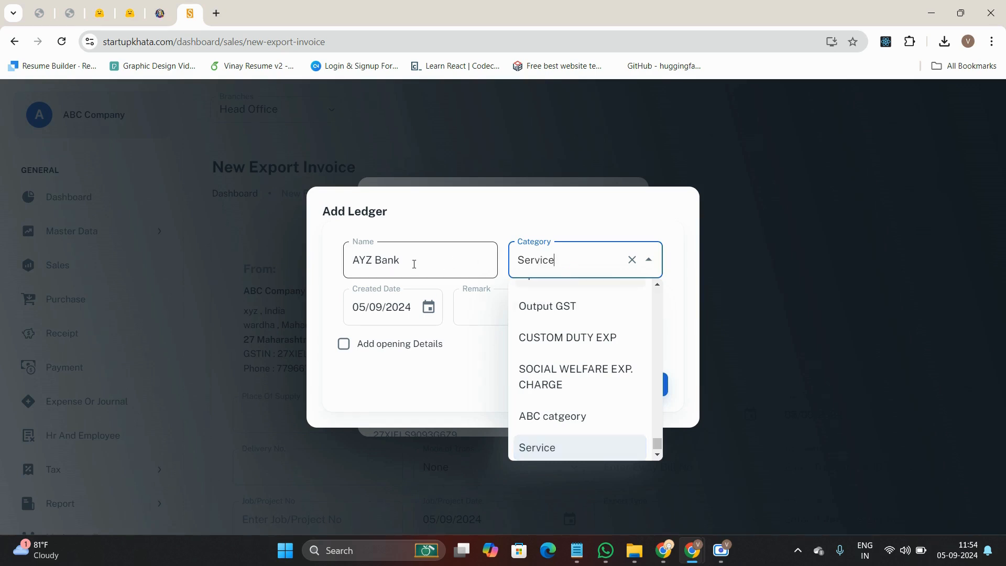
drag(413, 264, 348, 260)
drag(579, 265, 464, 254)
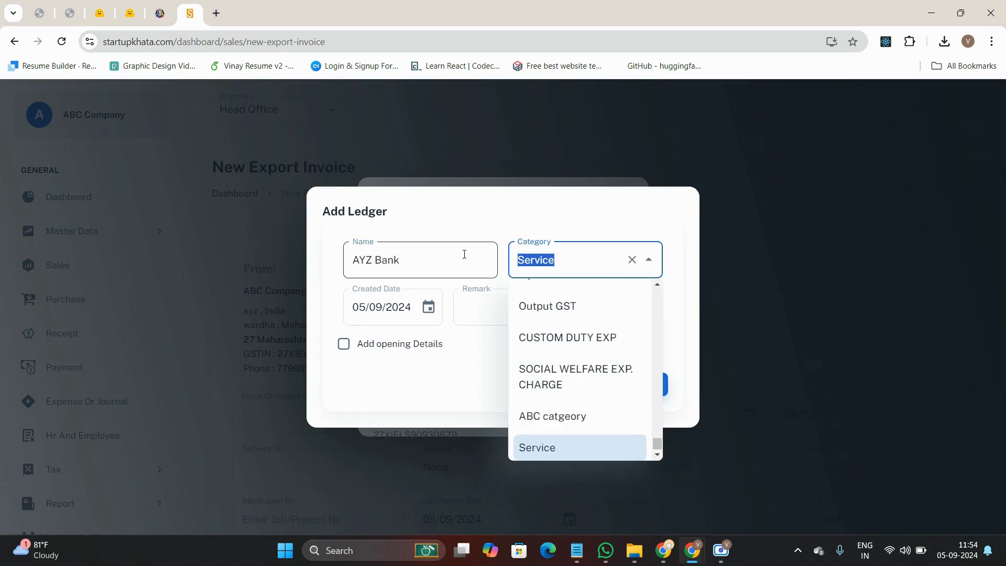
text(banl)
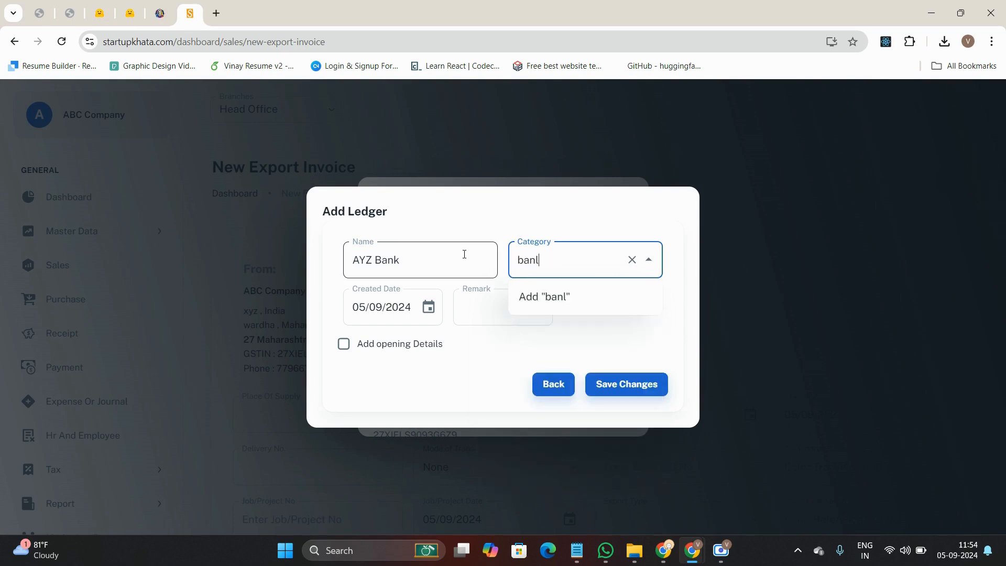
key(BackSpace)
text(k)
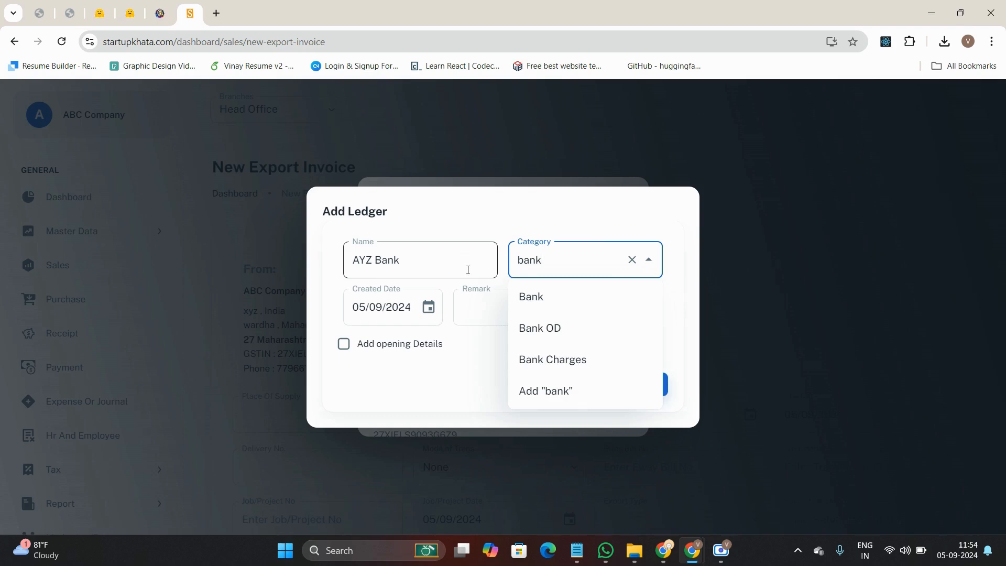
click(523, 303)
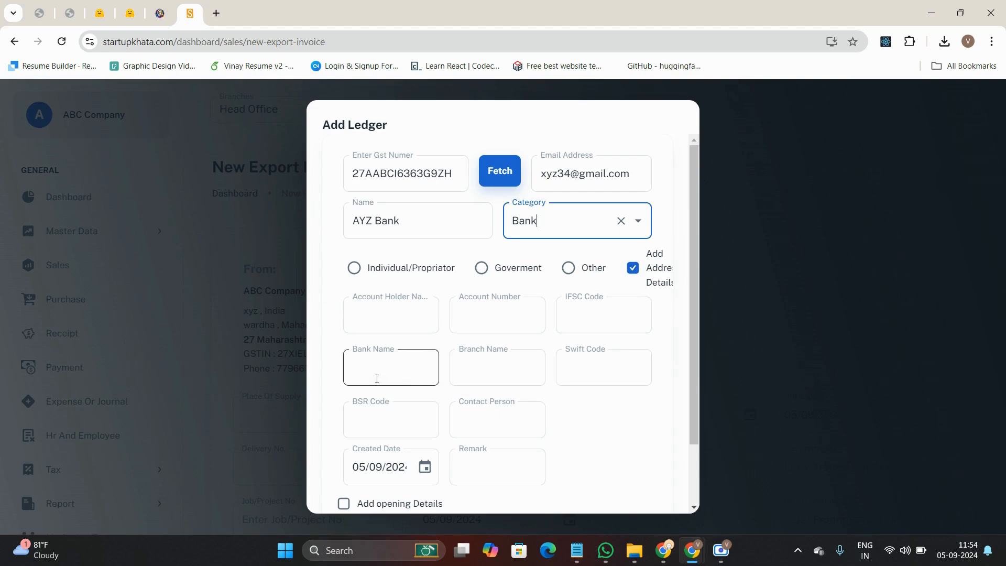
Turn the ledger's address details off and on again, and begin the bank details at the account holder name.
click(639, 273)
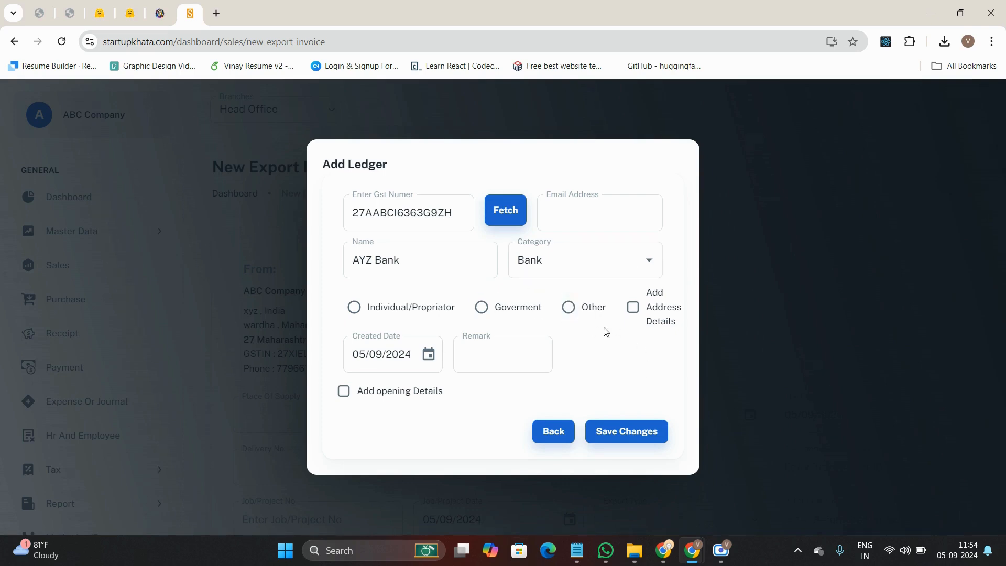
click(633, 308)
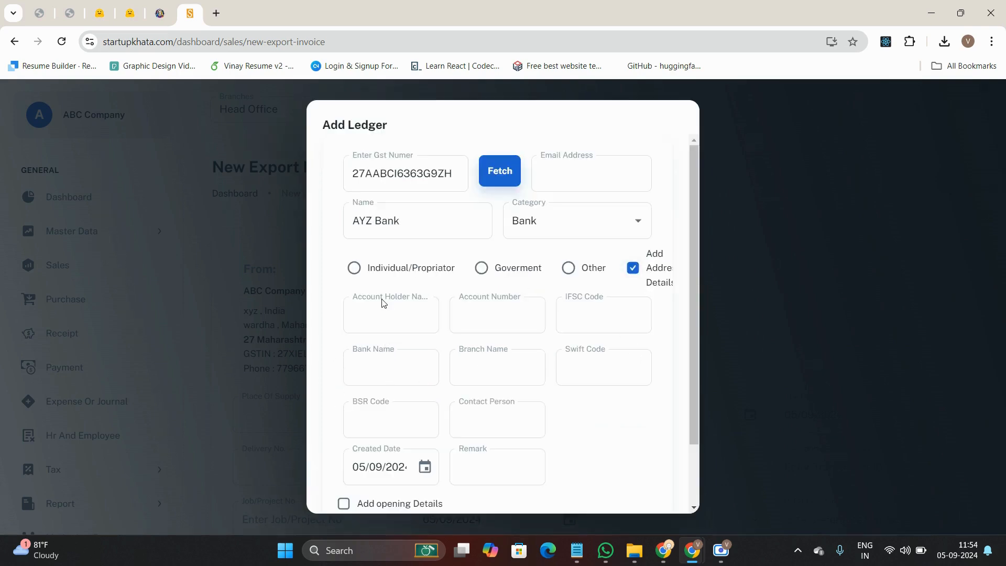
click(402, 326)
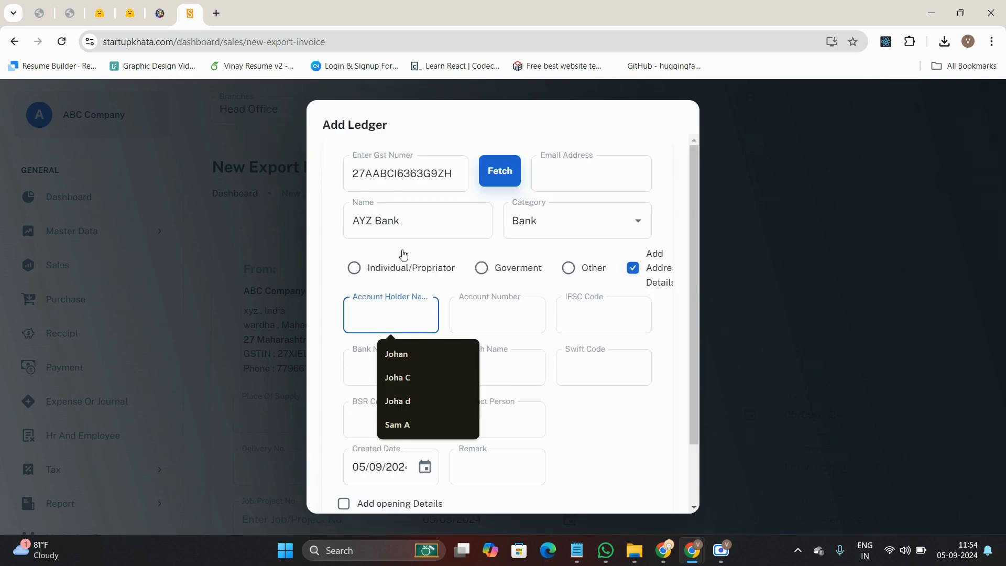
click(720, 550)
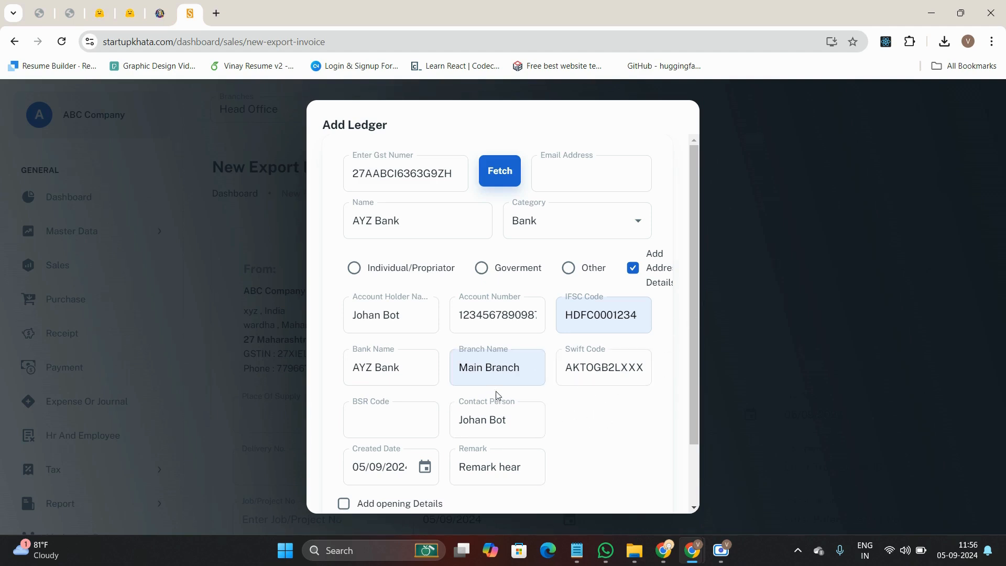
Add opening details to the ledger with an opening amount of 1000.
scroll(576, 387, down, 2)
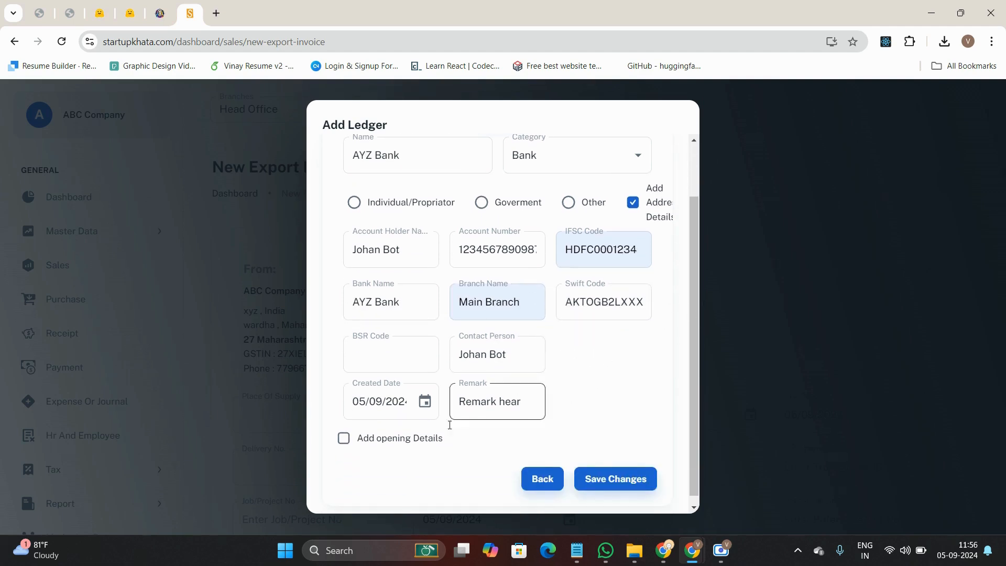
click(402, 365)
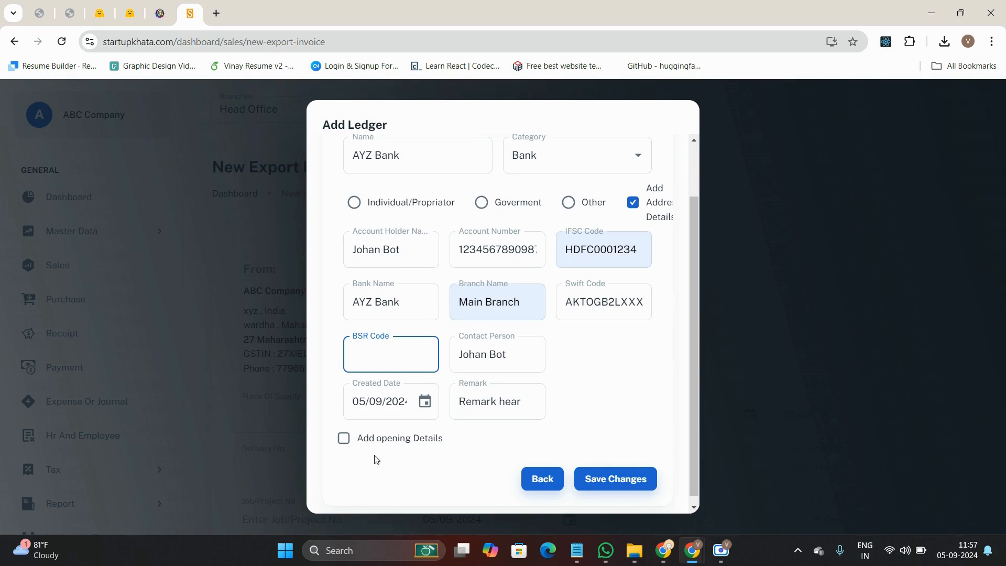
click(343, 440)
scroll(400, 419, down, 1)
click(398, 361)
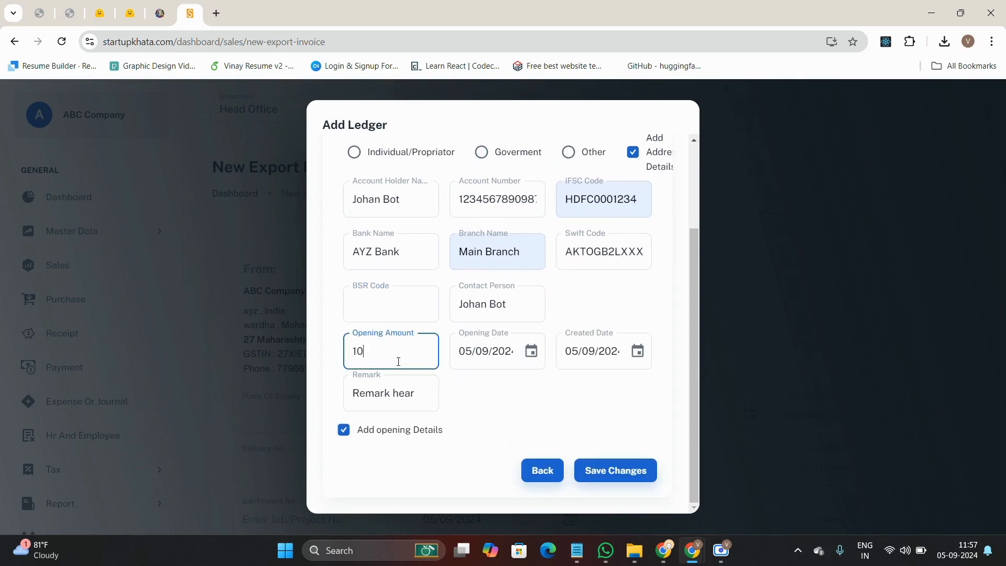
text(00)
Fill in the ledger's main email address again and save the new ledger.
scroll(521, 399, up, 2)
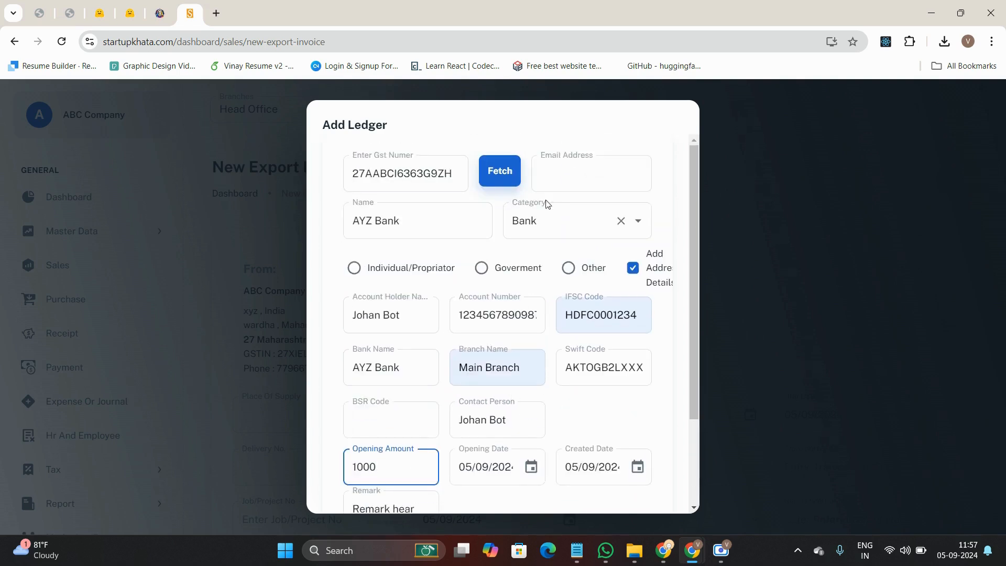
click(576, 172)
click(603, 211)
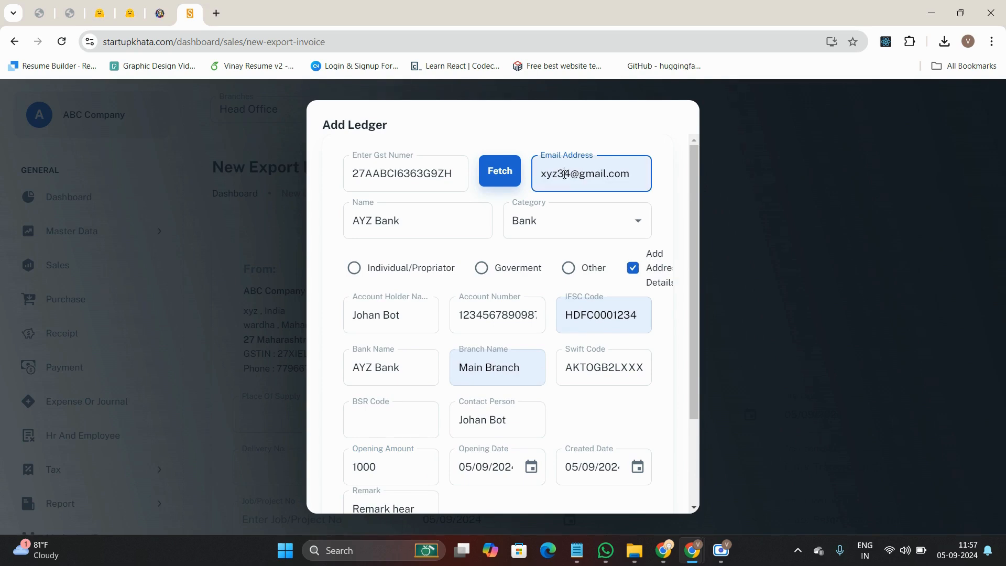
scroll(476, 305, down, 2)
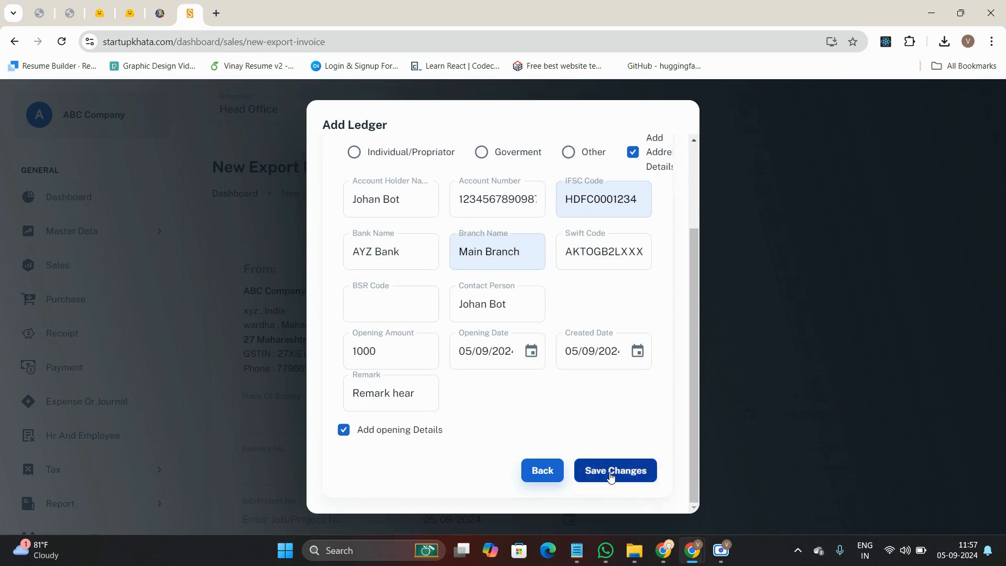
click(611, 474)
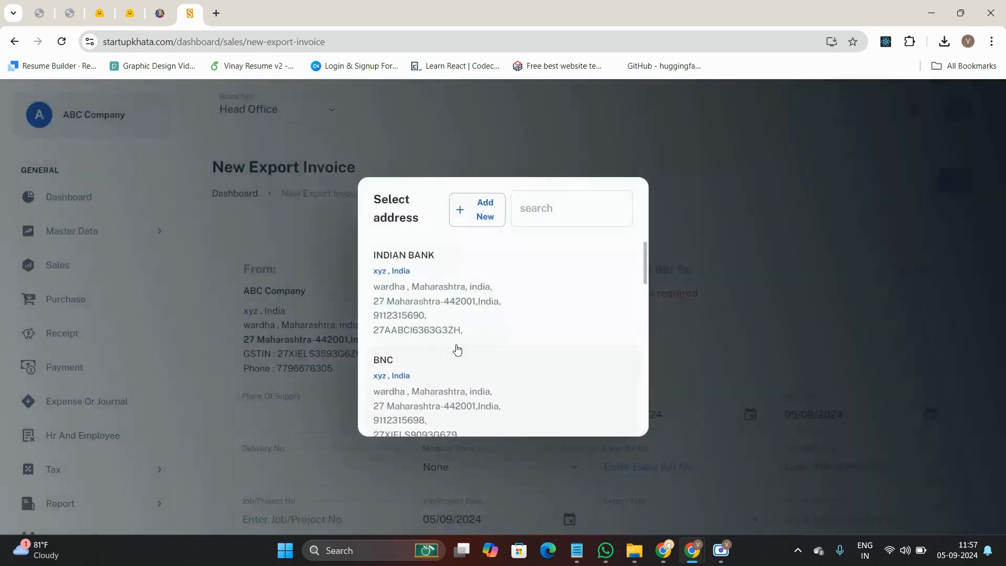
Look through the address list and select BNC as the invoice's Bill To party.
scroll(489, 337, down, 1)
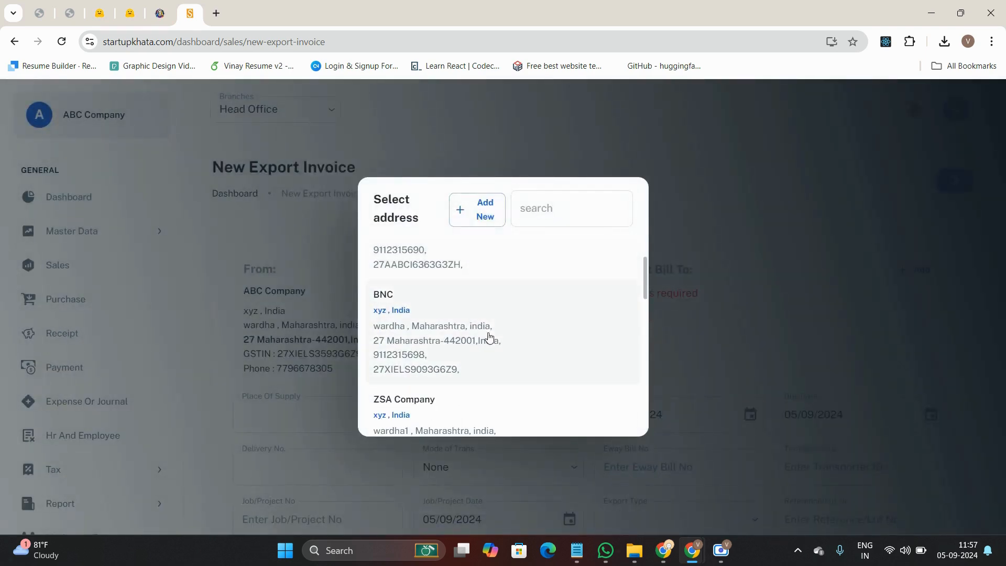
scroll(505, 365, down, 3)
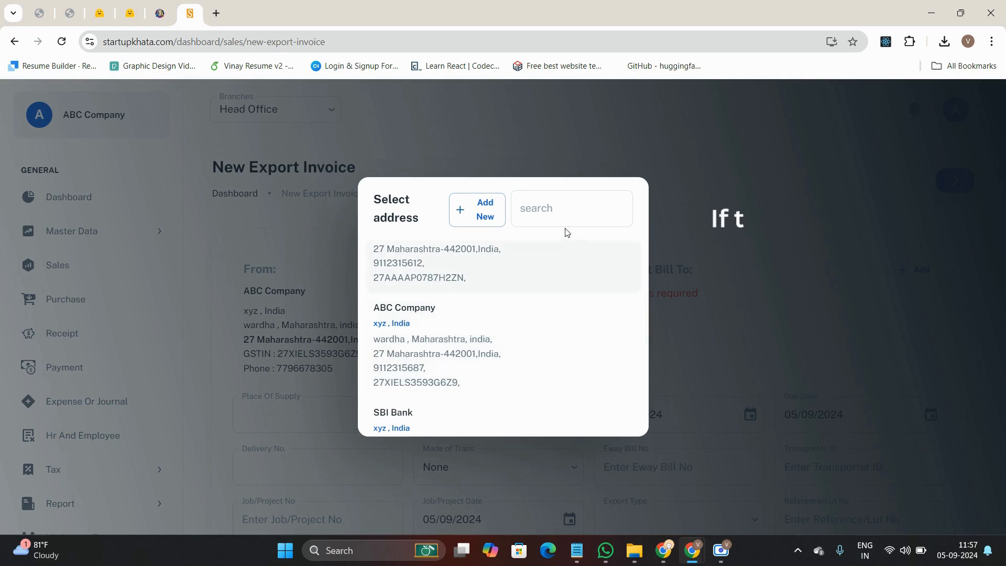
scroll(470, 388, down, 6)
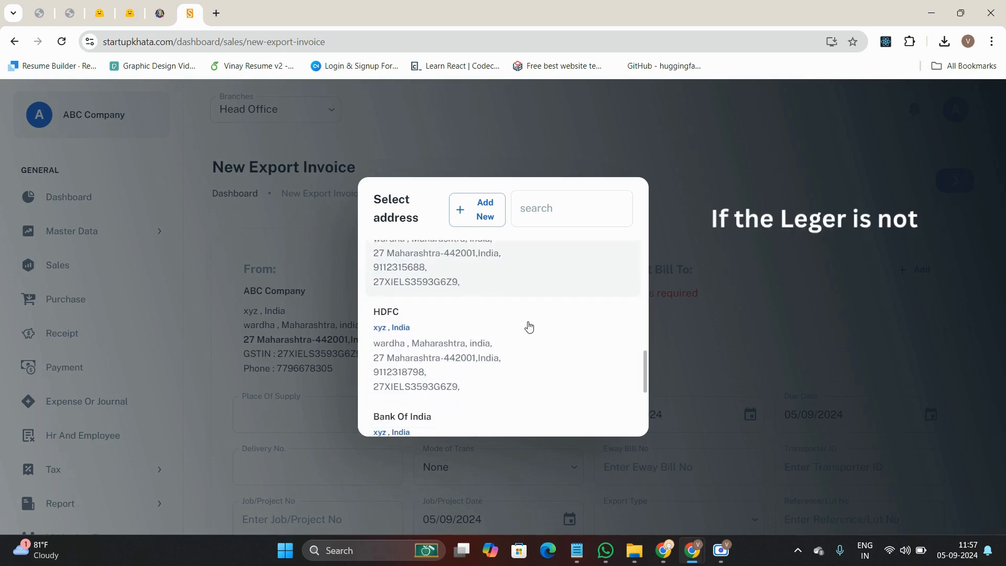
scroll(518, 335, up, 10)
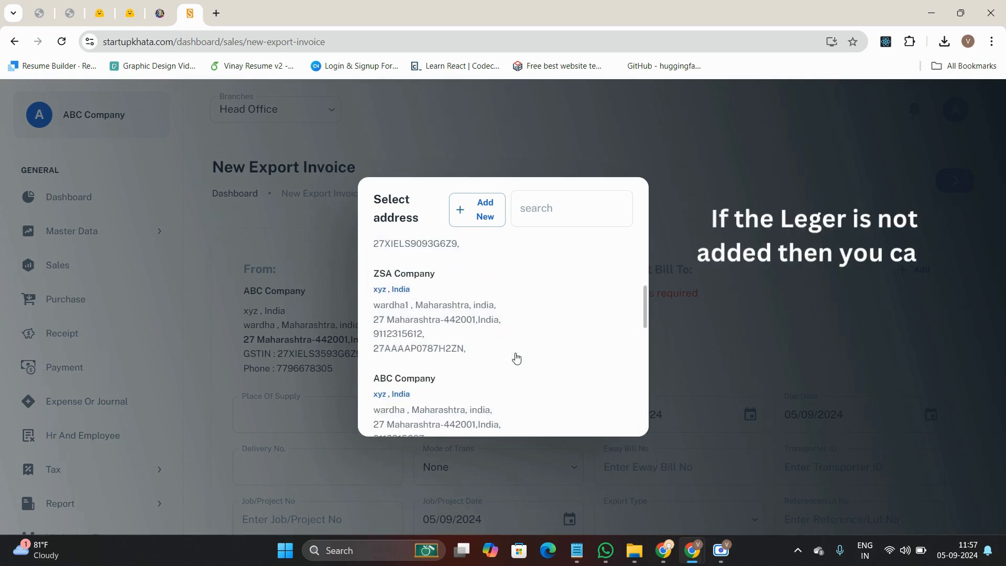
scroll(516, 358, down, 1)
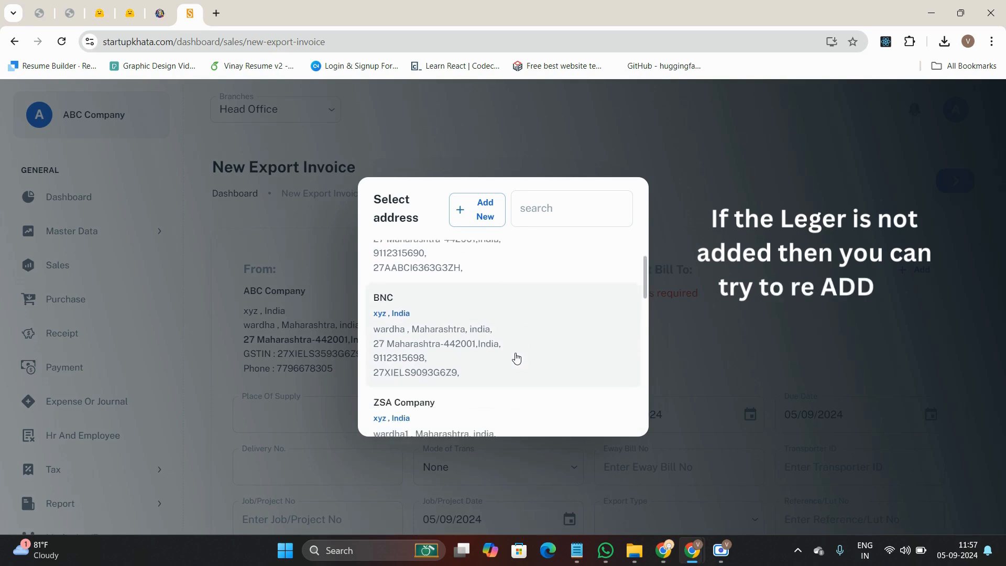
scroll(515, 357, down, 3)
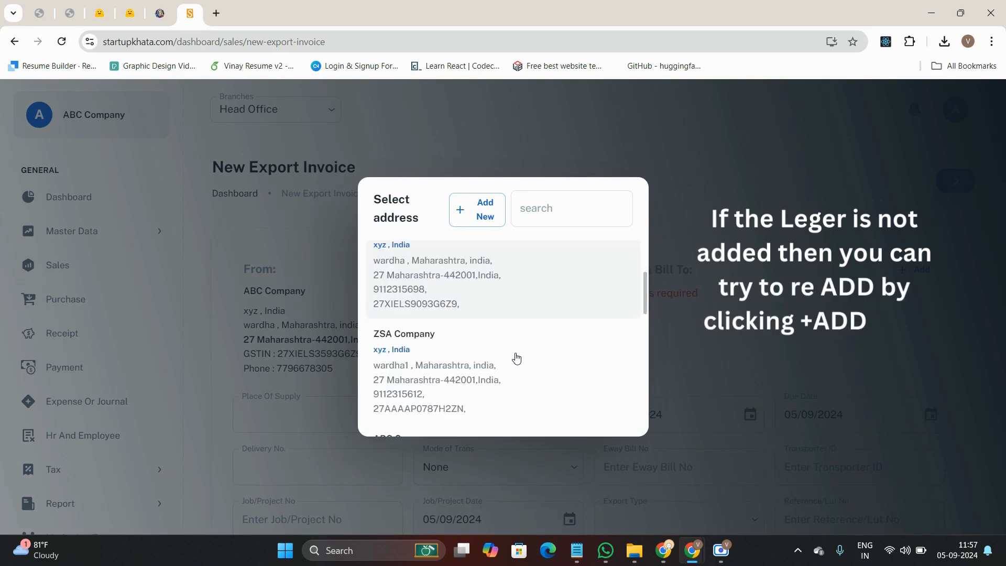
scroll(516, 358, down, 5)
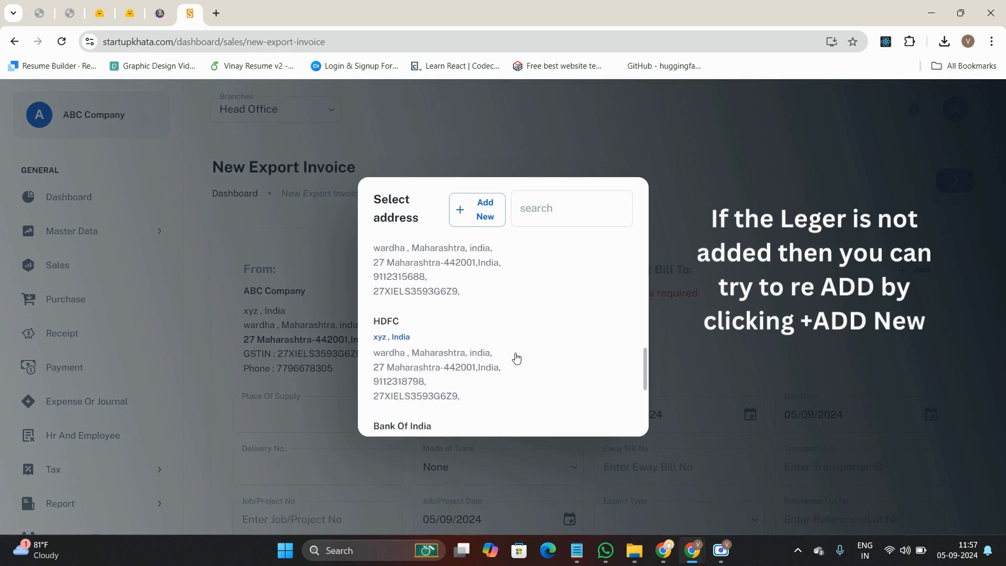
scroll(516, 358, down, 1)
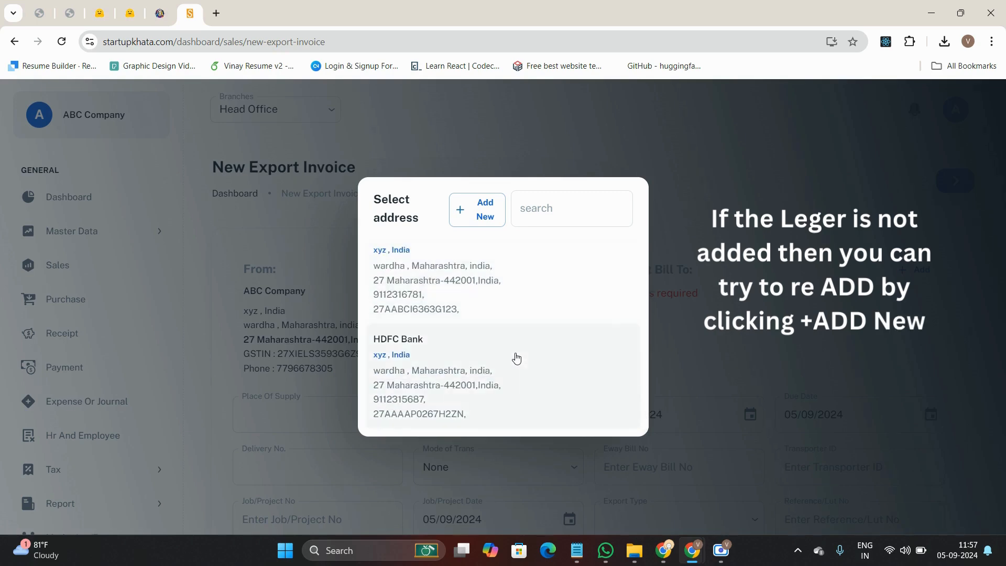
scroll(516, 358, up, 10)
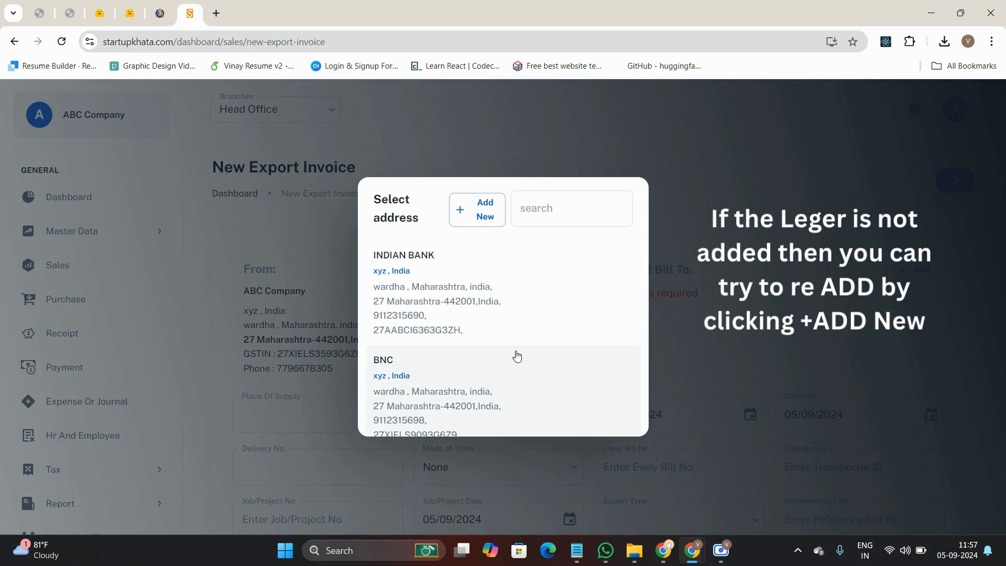
scroll(517, 353, down, 1)
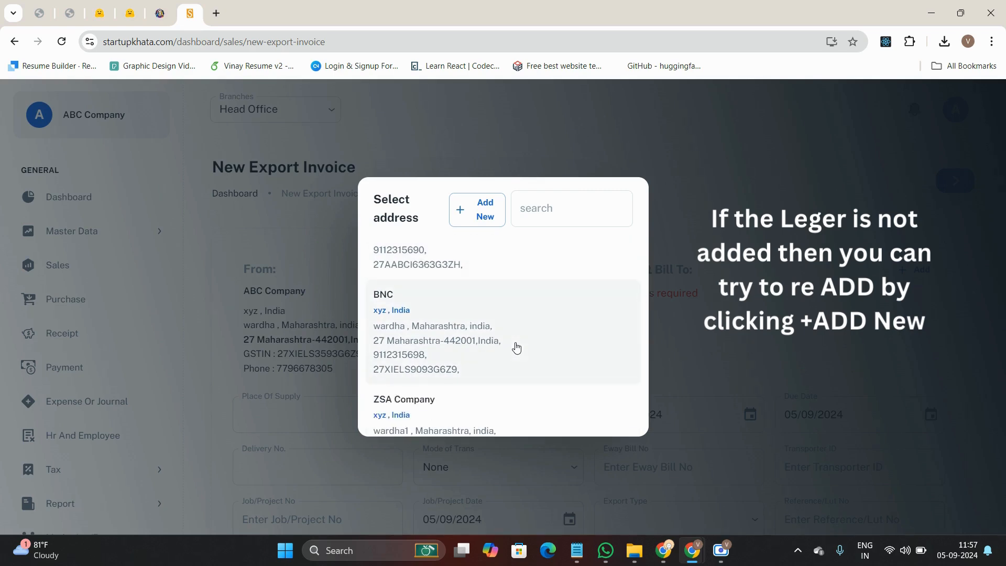
click(516, 347)
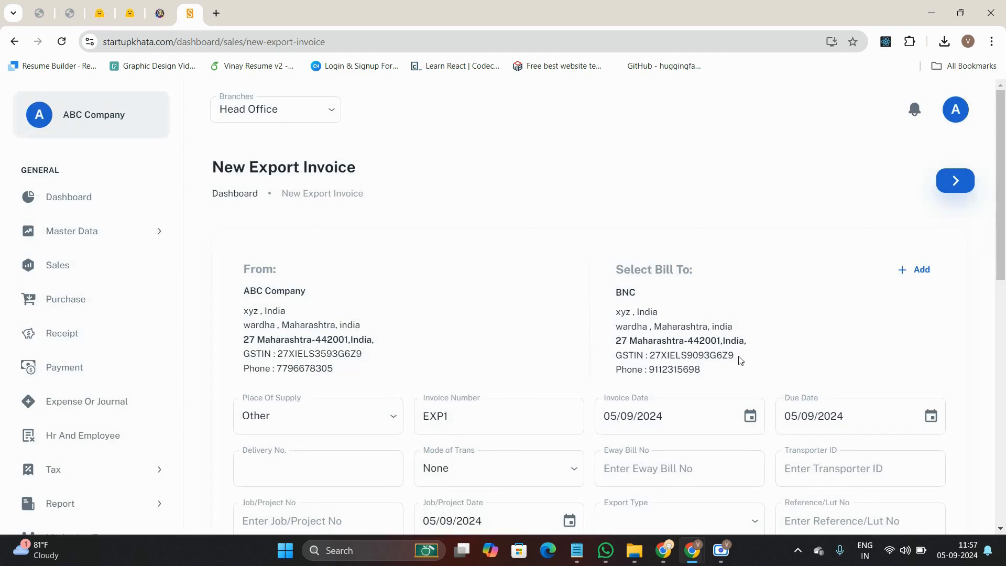
drag(739, 356, 666, 340)
click(705, 373)
drag(710, 377, 741, 277)
click(689, 314)
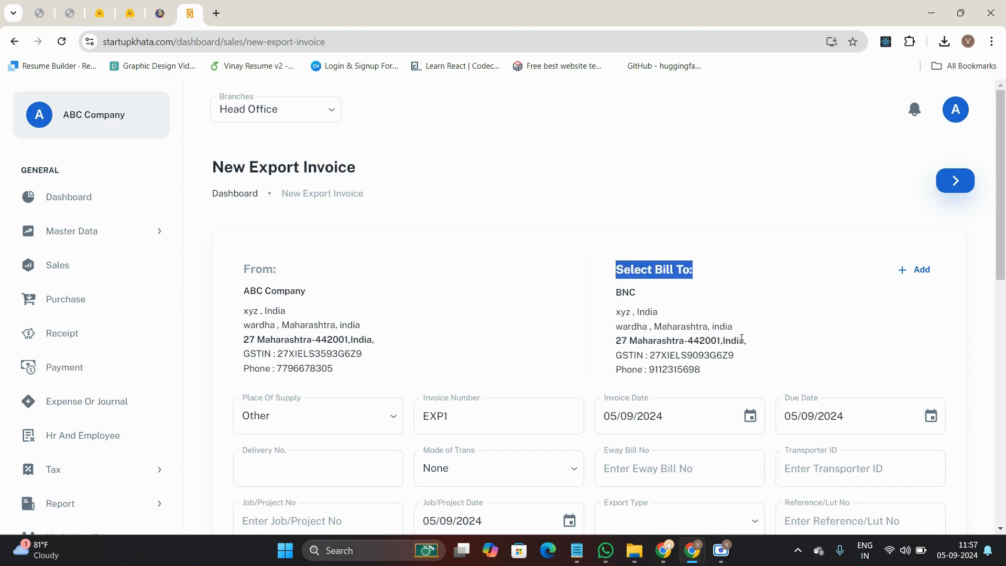
click(721, 550)
click(405, 440)
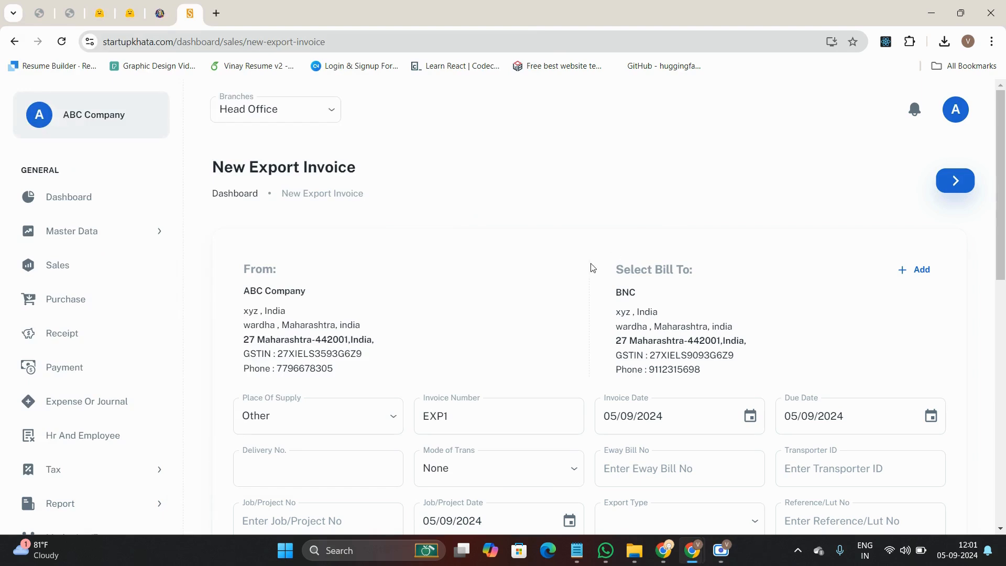
Change the invoice's place of supply to 07 Delhi.
scroll(424, 335, down, 3)
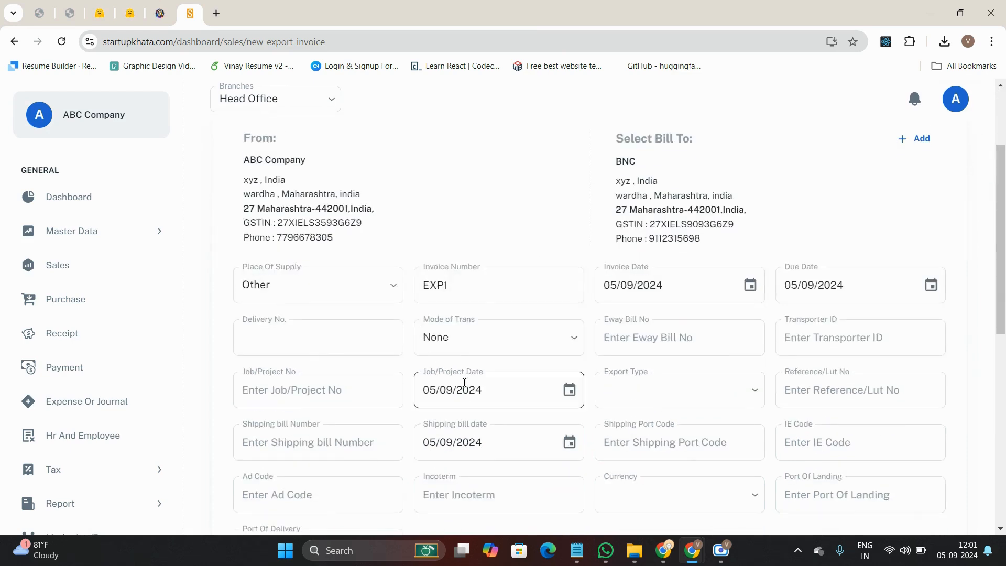
click(296, 300)
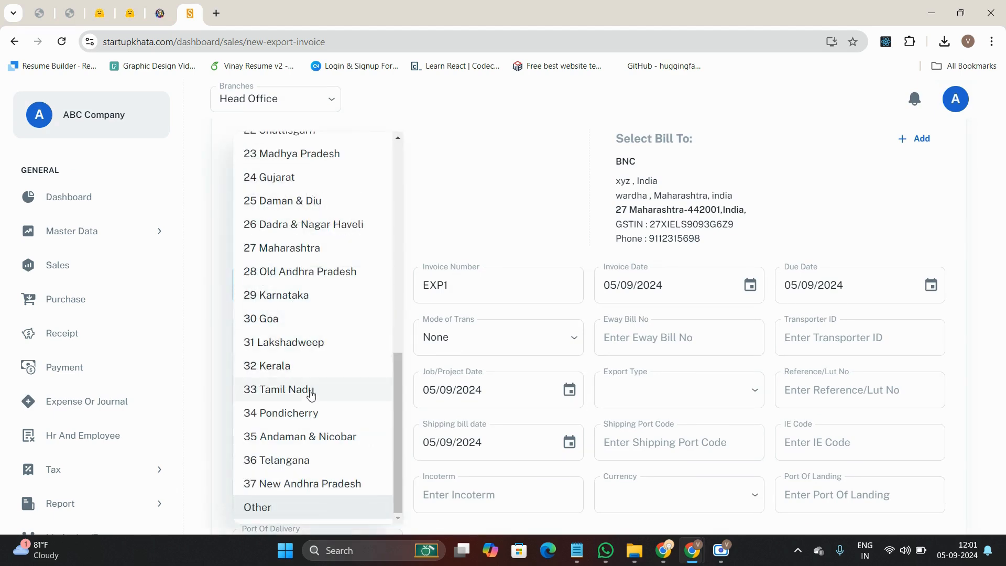
scroll(312, 355, up, 1)
scroll(309, 366, down, 1)
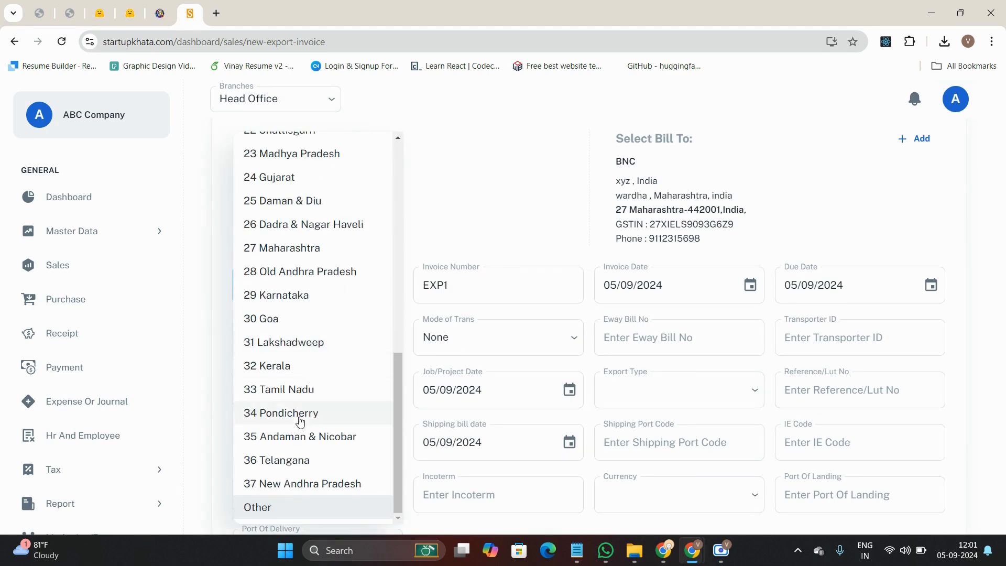
scroll(299, 388, up, 8)
click(303, 247)
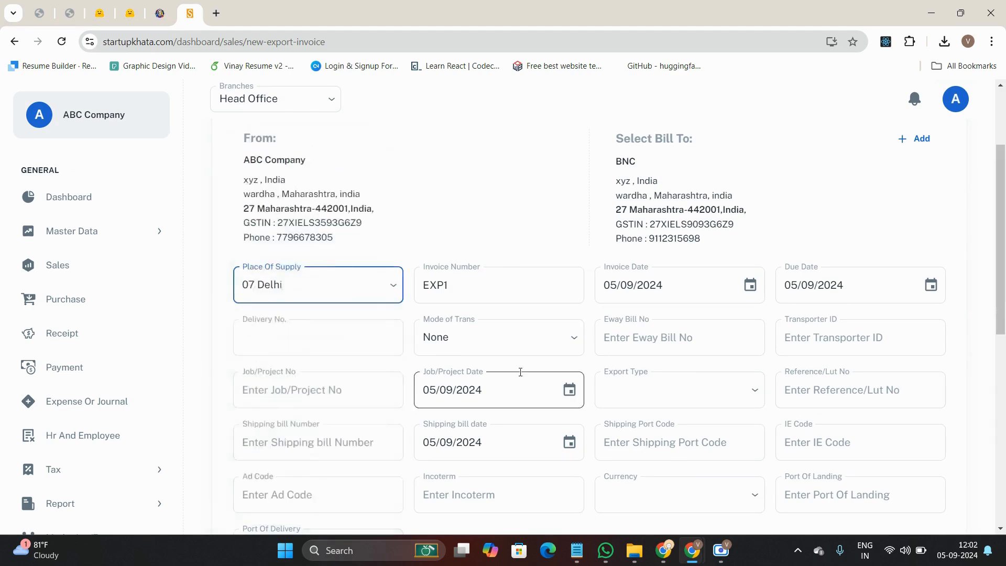
click(501, 287)
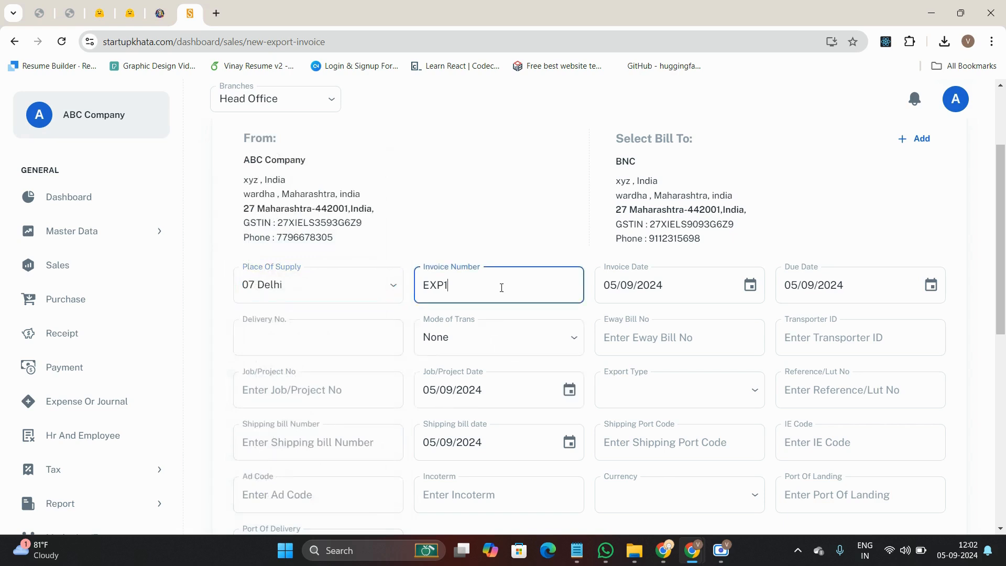
click(678, 286)
click(829, 285)
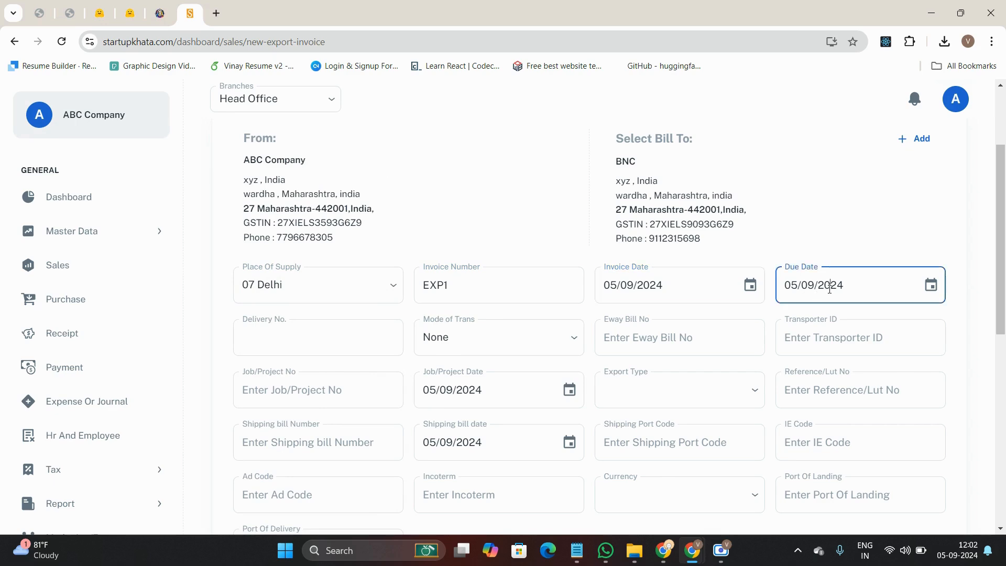
click(284, 343)
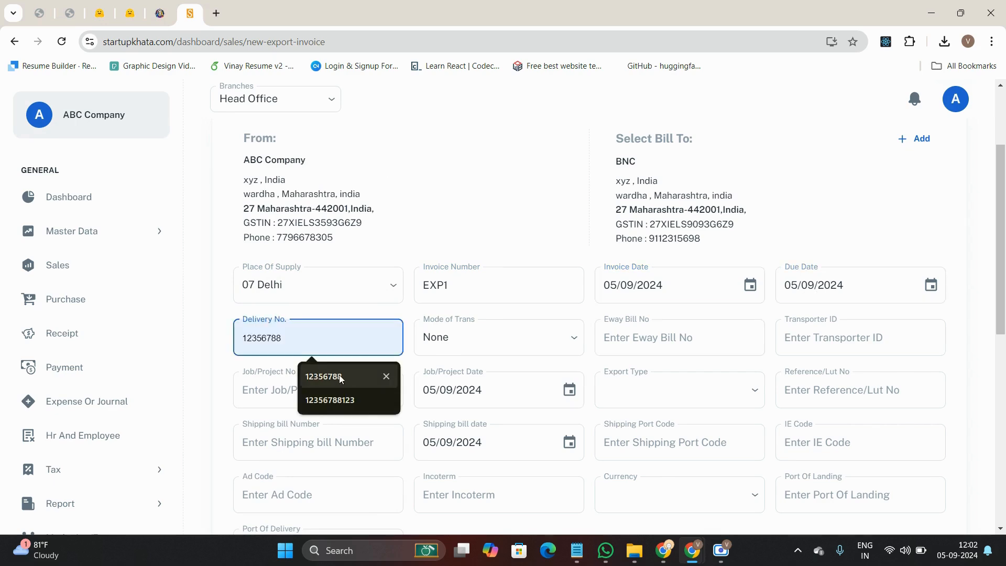
click(336, 375)
text(1234)
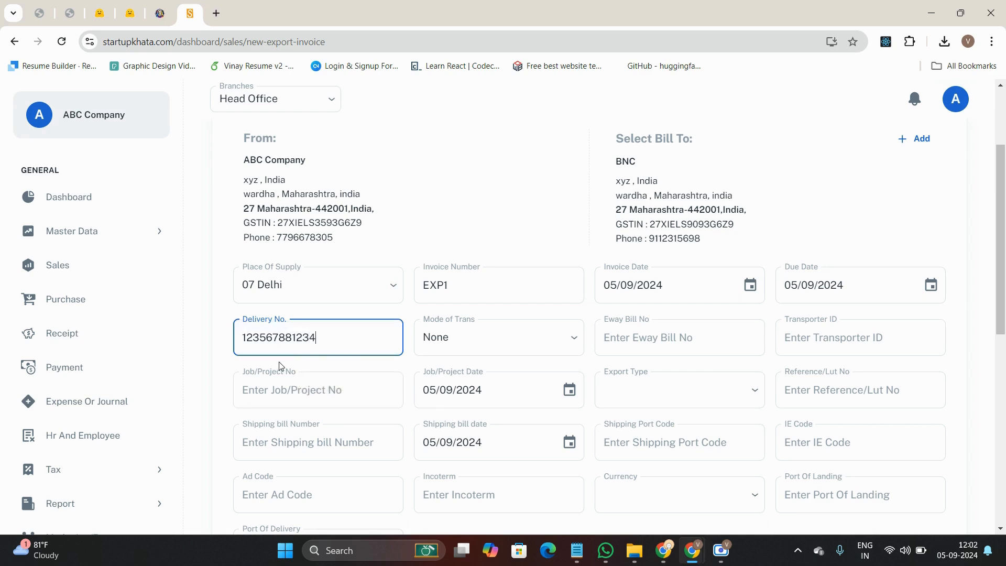
Set the mode of transport to Road and enter MH32 1234 as the vehicle number.
click(484, 351)
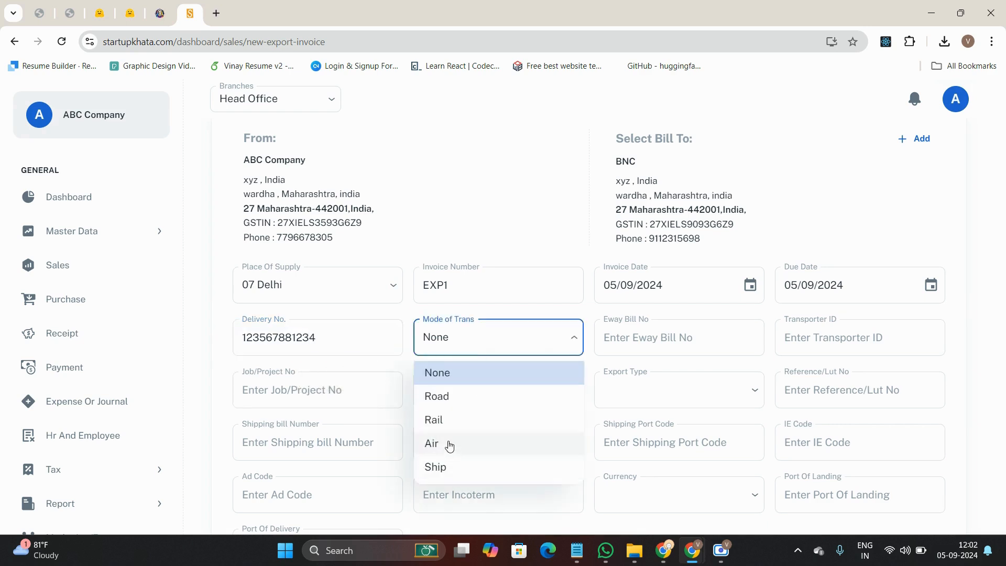
click(471, 402)
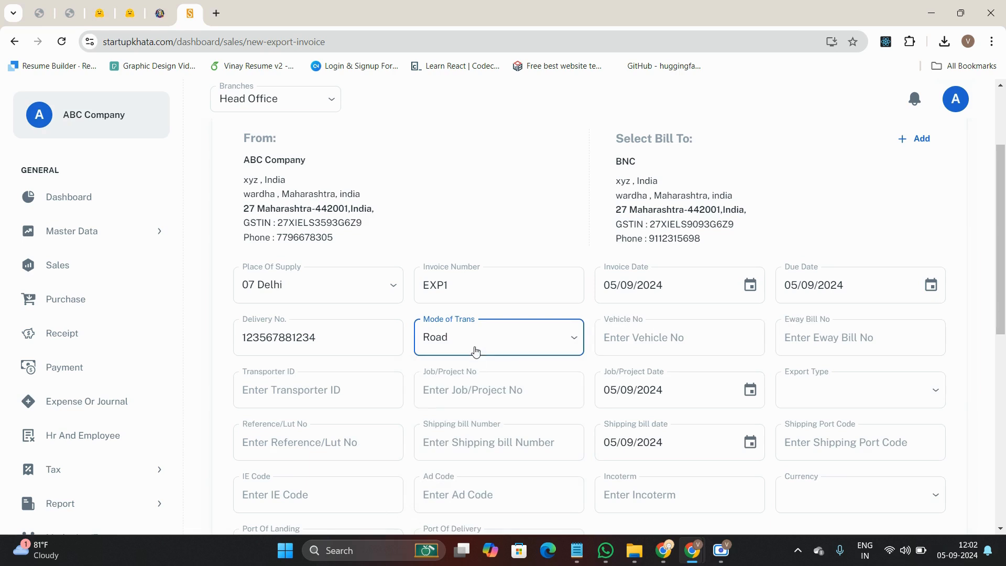
click(658, 345)
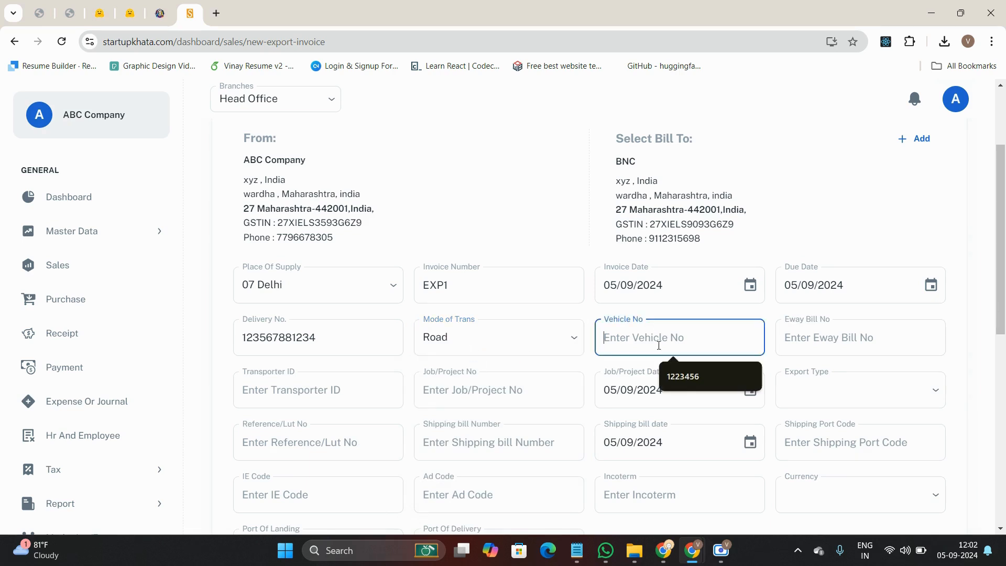
click(688, 383)
drag(655, 338, 607, 338)
key(BackSpace)
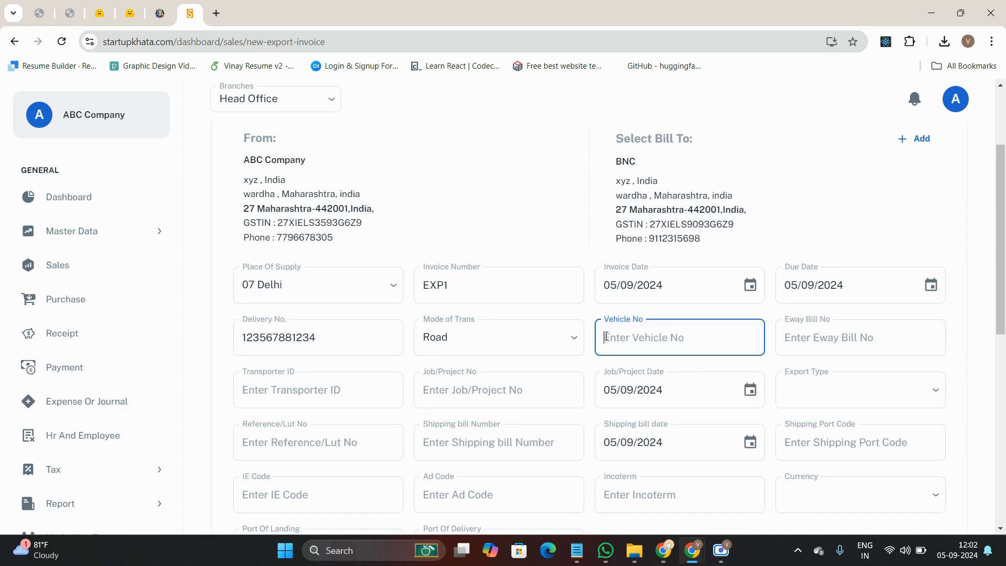
text(MH32 1234)
Fill in 192019 as the Eway Bill number and reuse the previously entered transporter ID.
click(865, 339)
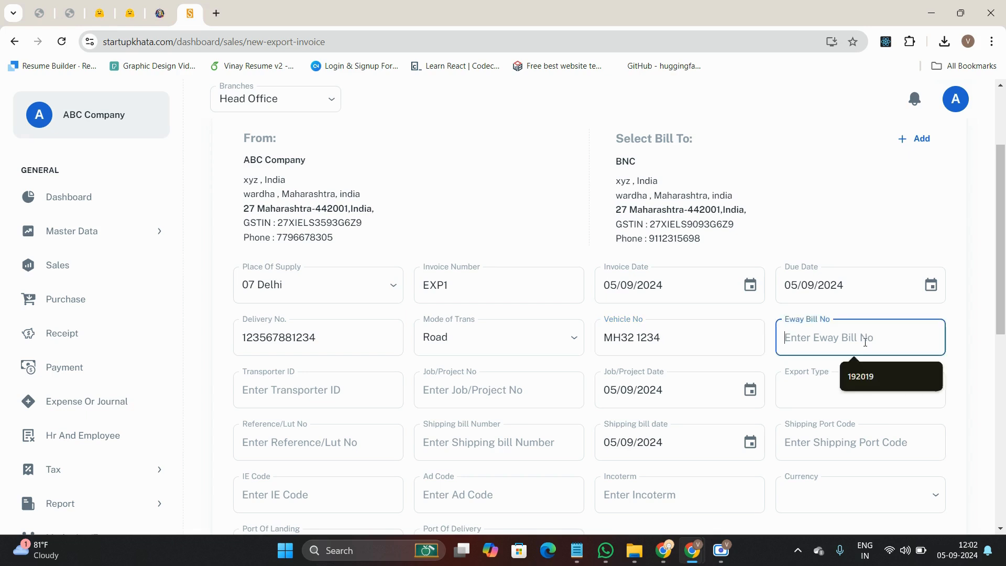
click(871, 378)
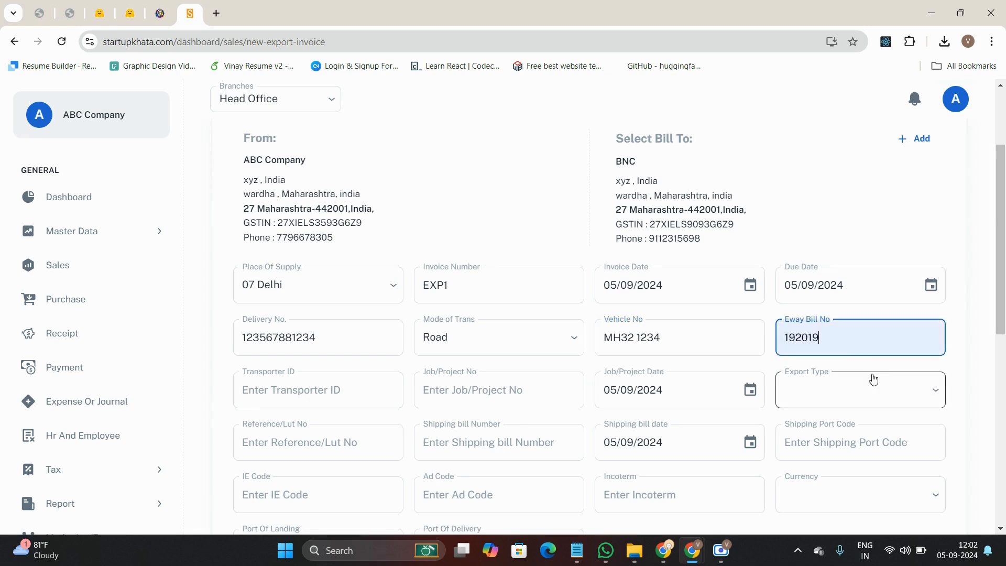
click(314, 375)
click(333, 422)
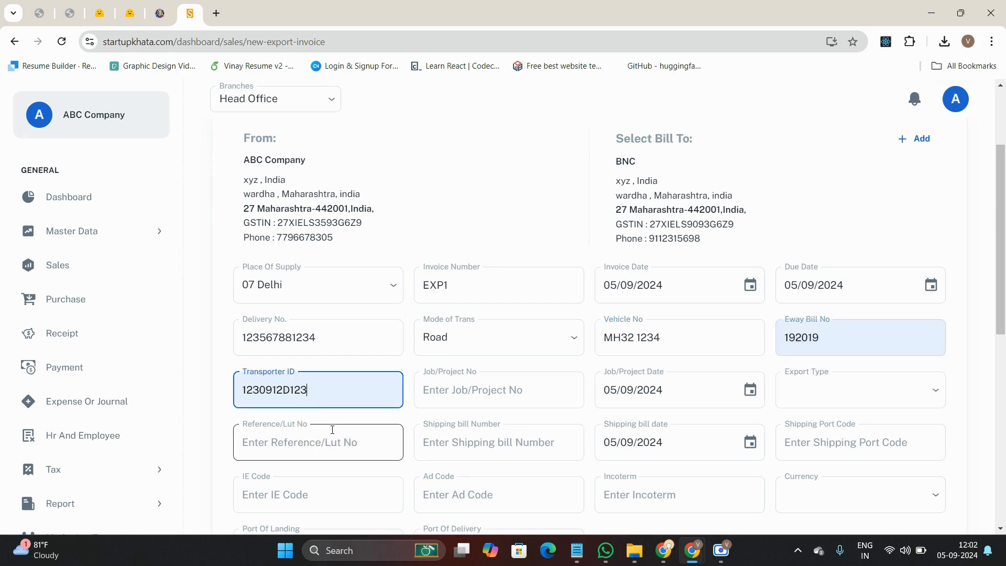
Set the job/project number to 190453 and the export type to SEZ With IGST Payment.
click(442, 390)
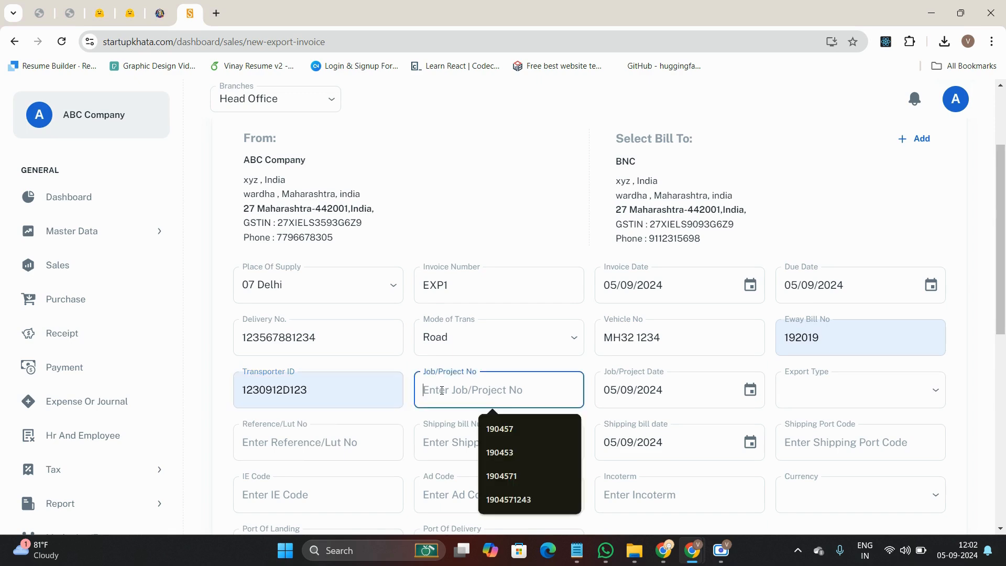
click(526, 454)
click(828, 395)
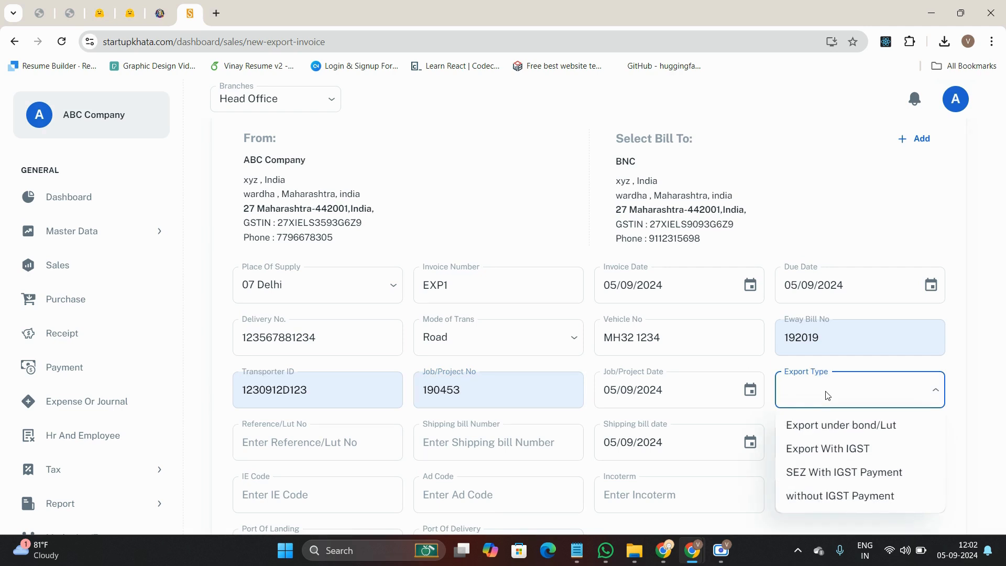
click(838, 476)
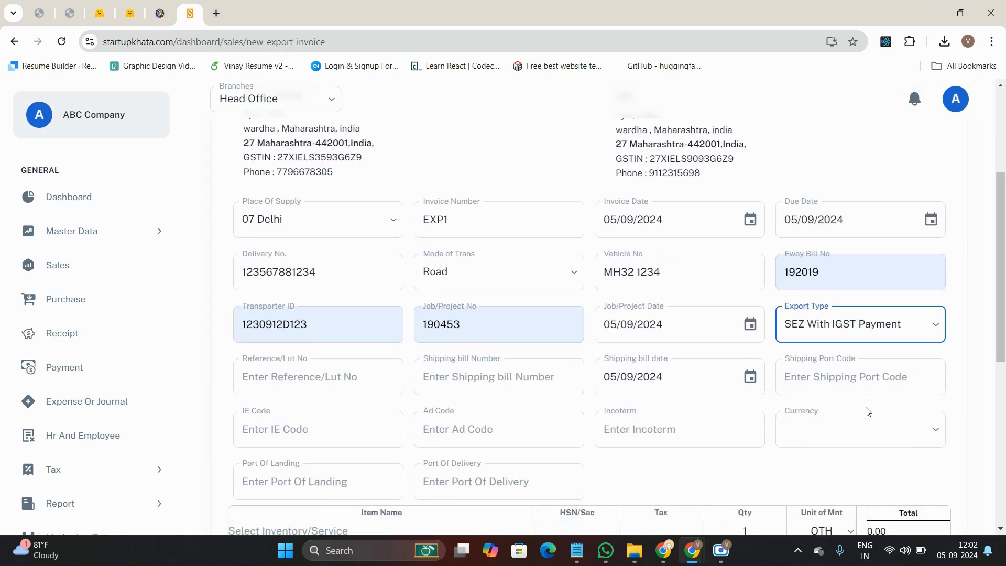
Enter 123445567 as the invoice's Reference/Lut number.
scroll(867, 413, down, 1)
click(313, 381)
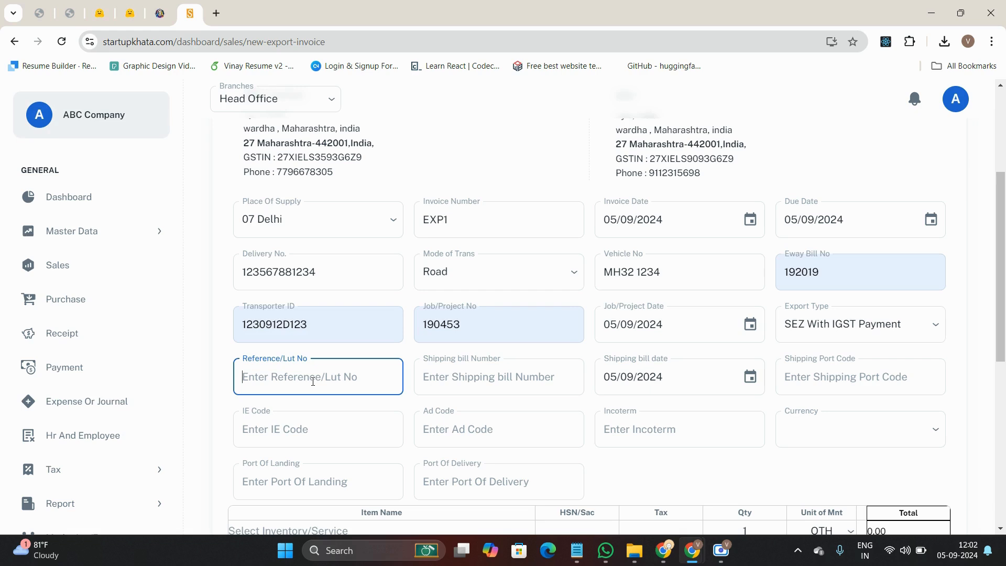
scroll(292, 389, down, 1)
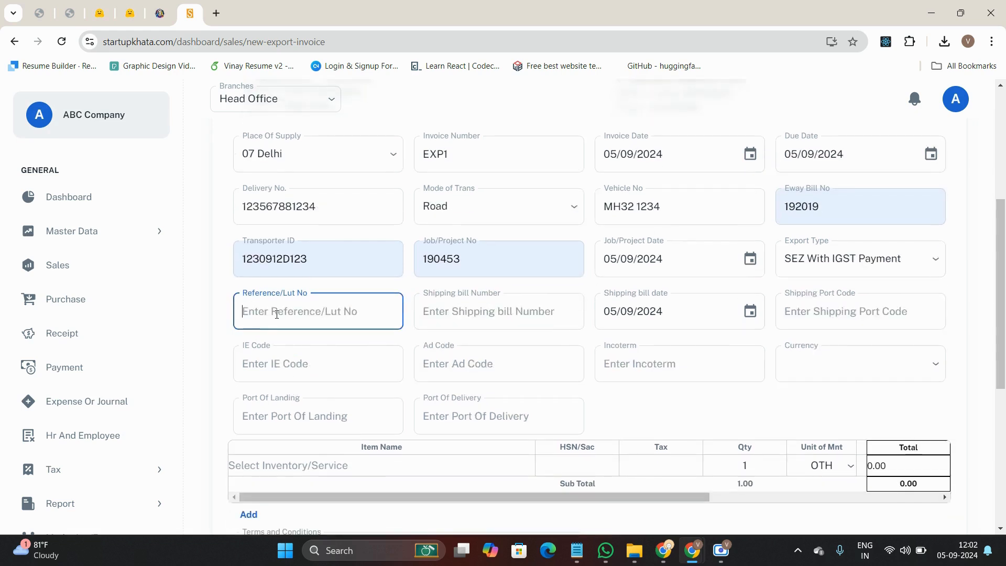
text(123445567)
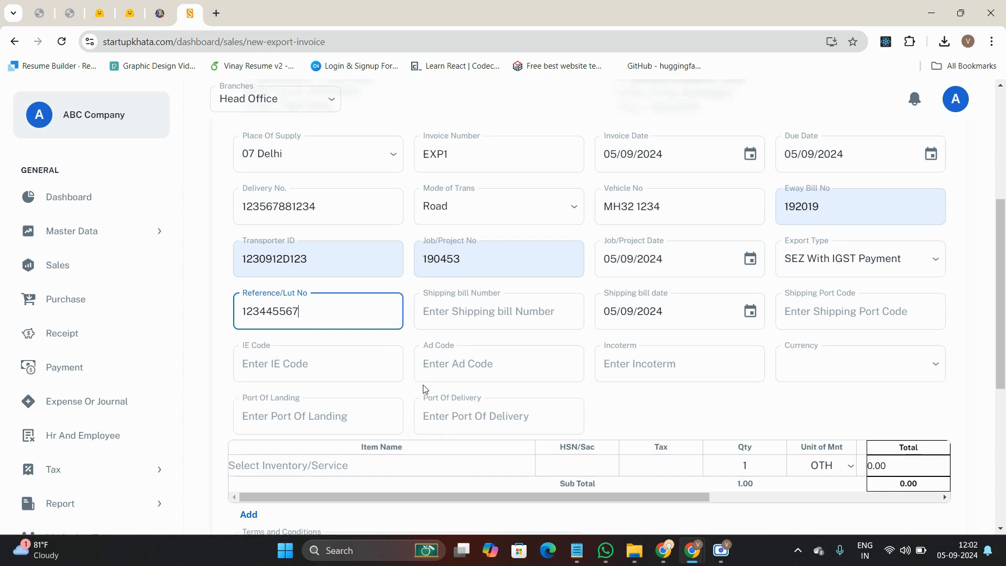
click(502, 314)
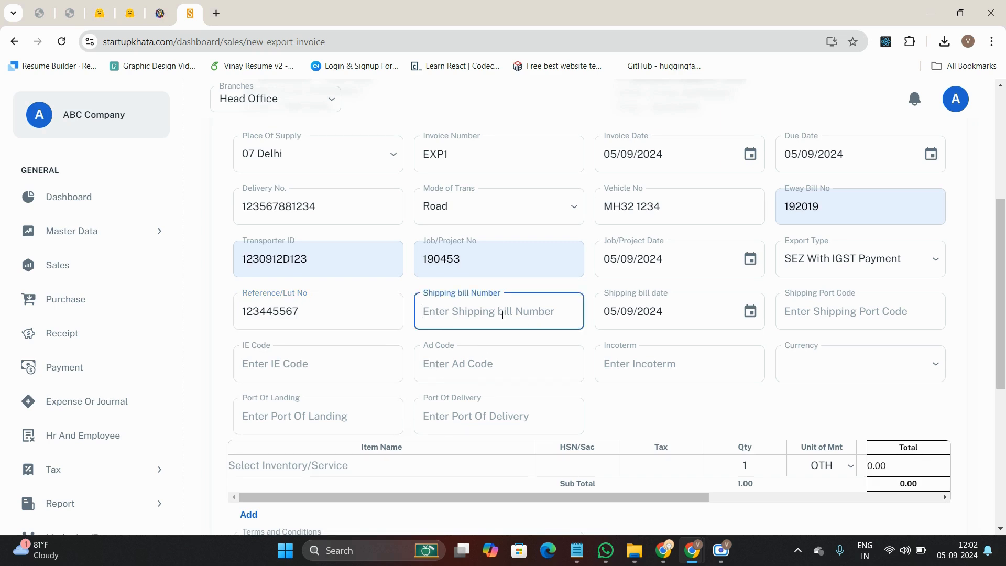
text(1234567)
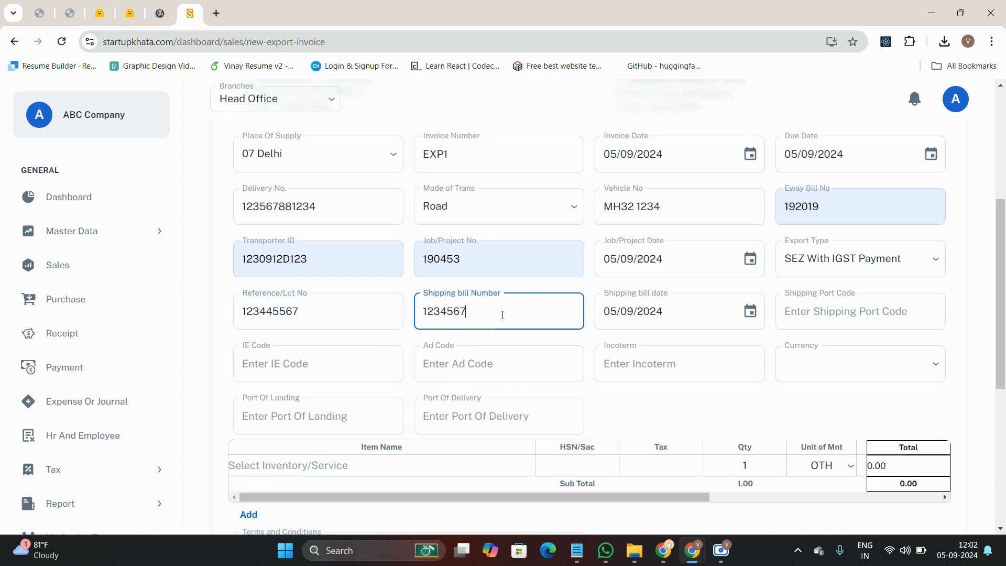
text(8909)
click(814, 318)
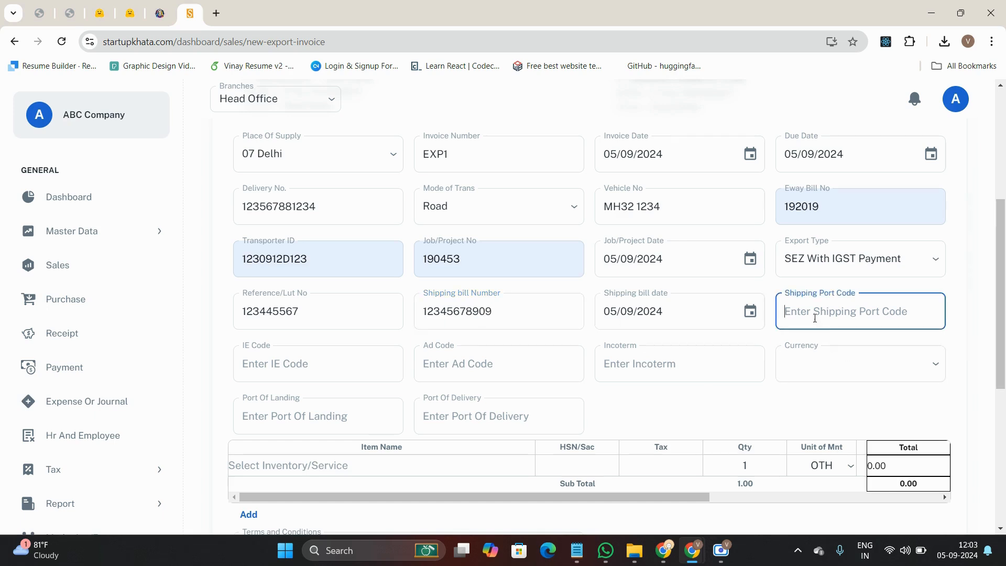
text(1234565677)
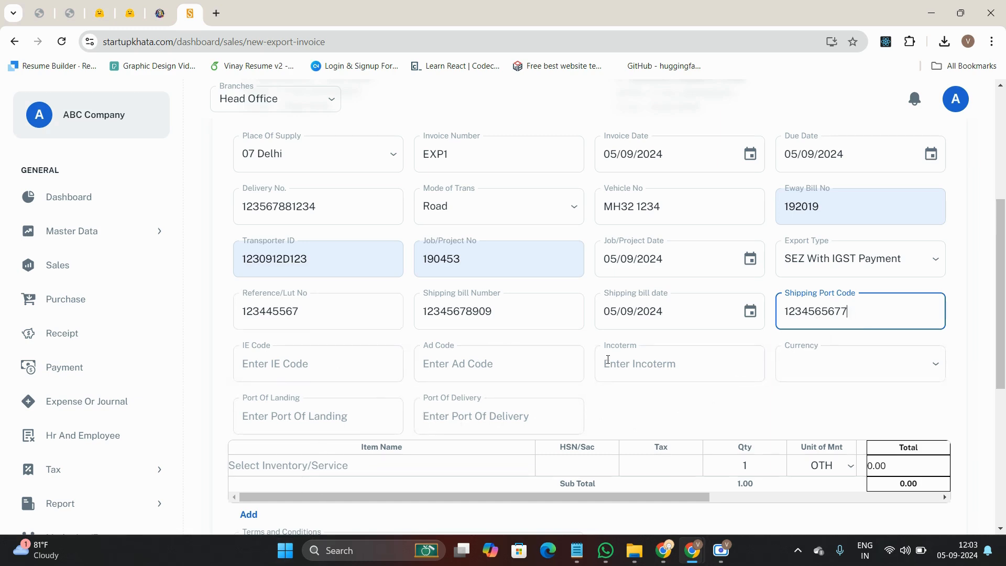
drag(881, 316, 801, 313)
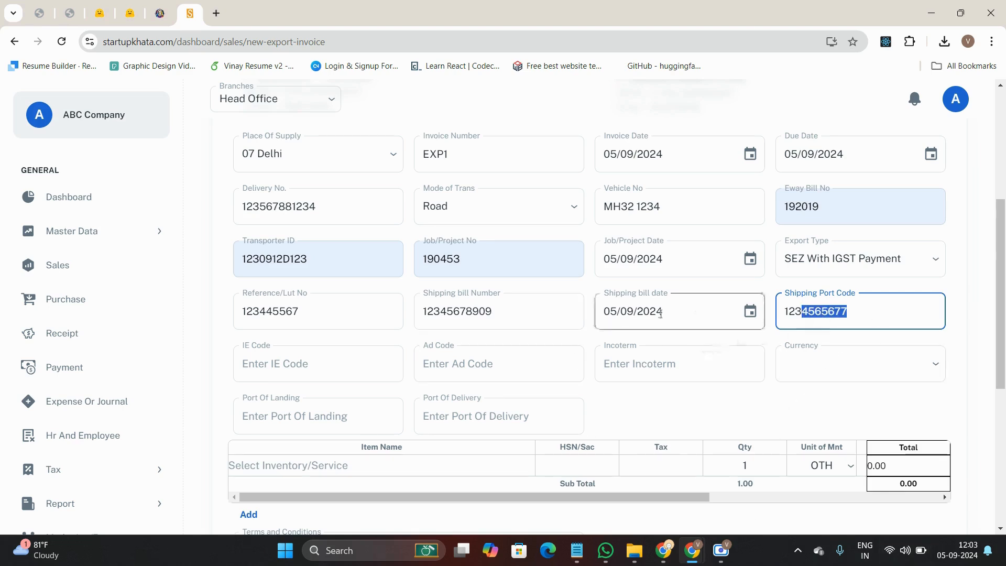
Fill in 123445667 as the IE Code and 1223455 as the Ad Code.
scroll(328, 361, down, 1)
click(325, 292)
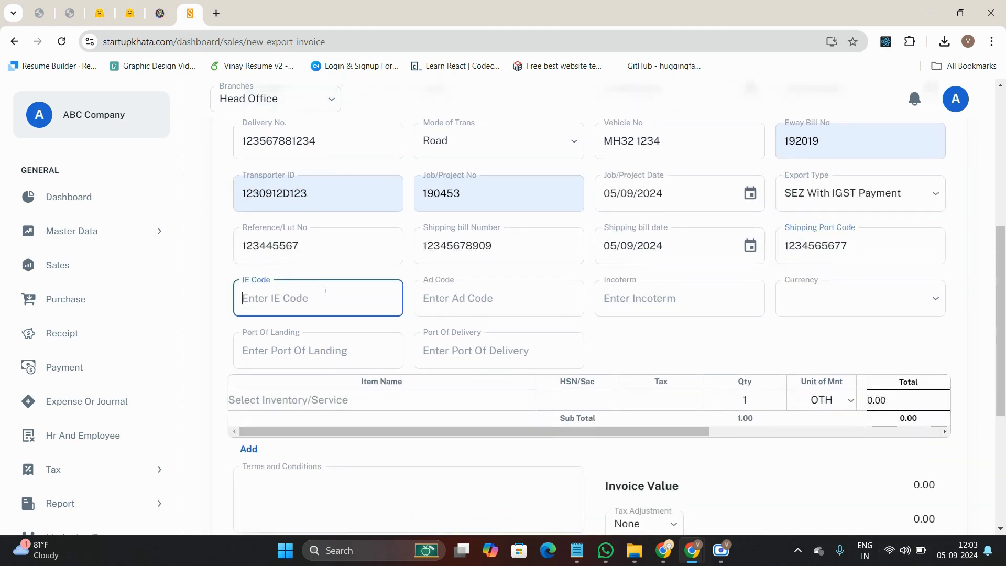
text(123445667)
click(463, 306)
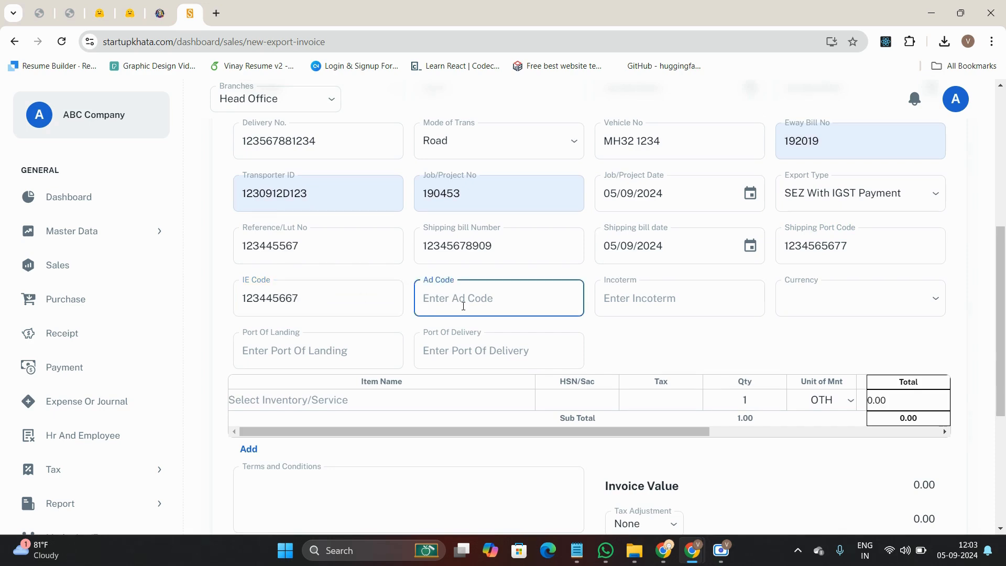
text(1223455)
Enter 1233445 as the Incoterm and set the invoice currency to INR.
click(660, 306)
text(1233445)
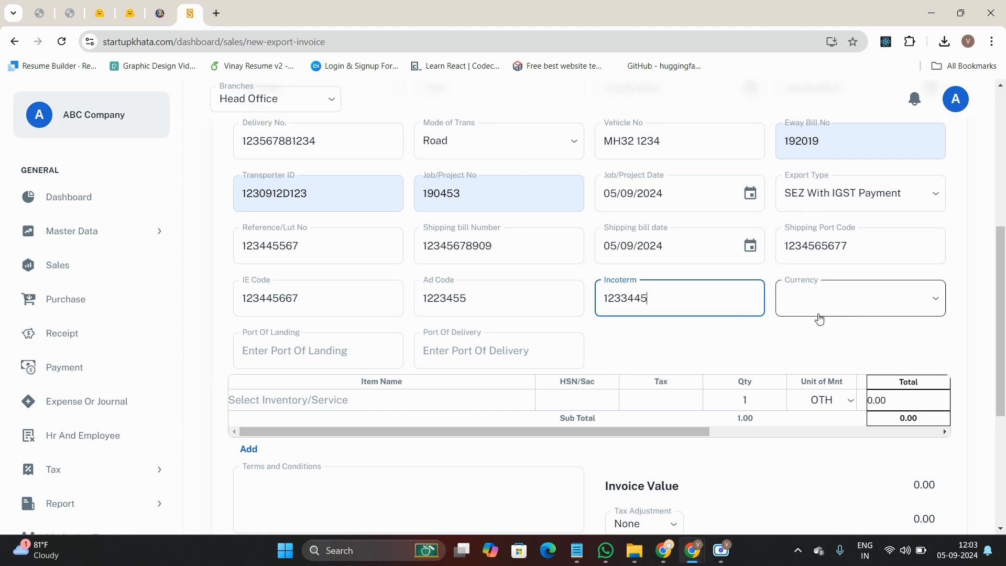
click(847, 312)
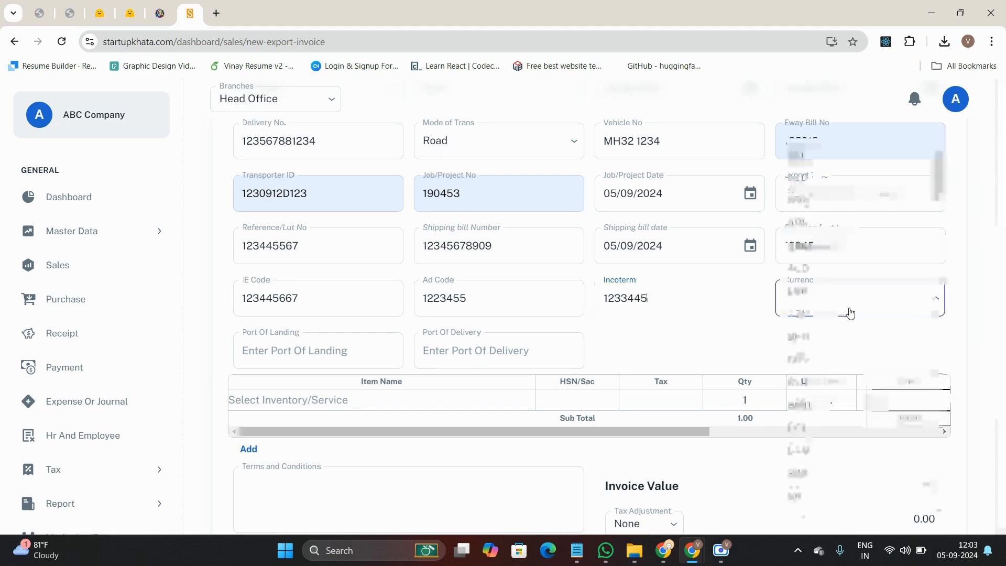
scroll(849, 313, down, 15)
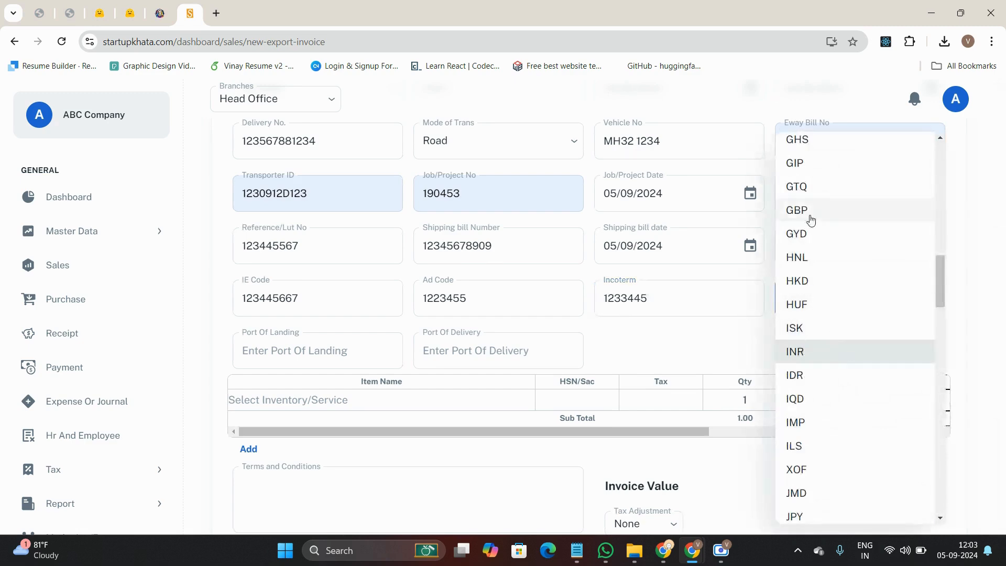
click(849, 356)
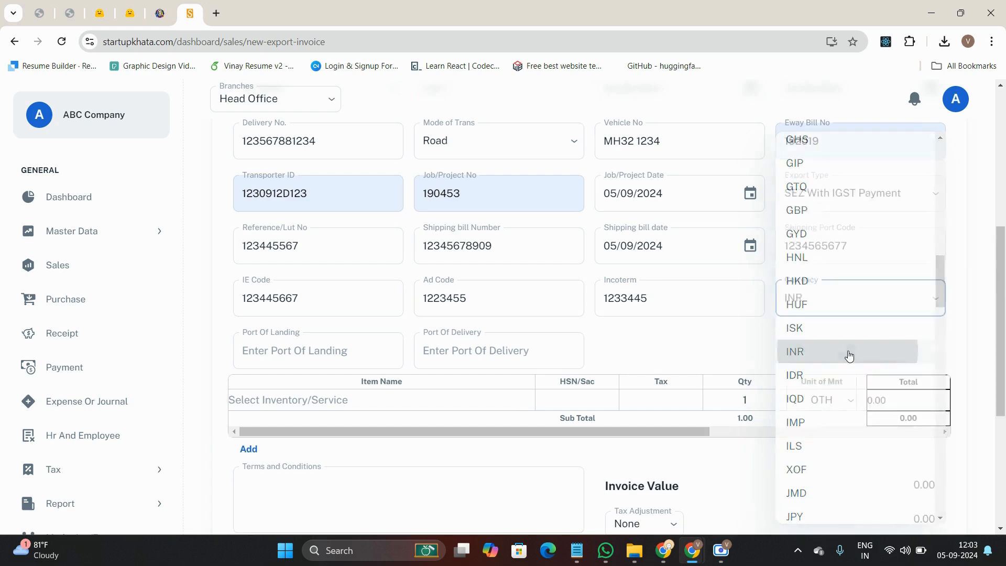
Enter Road as the invoice's Port Of Landing.
scroll(780, 361, down, 3)
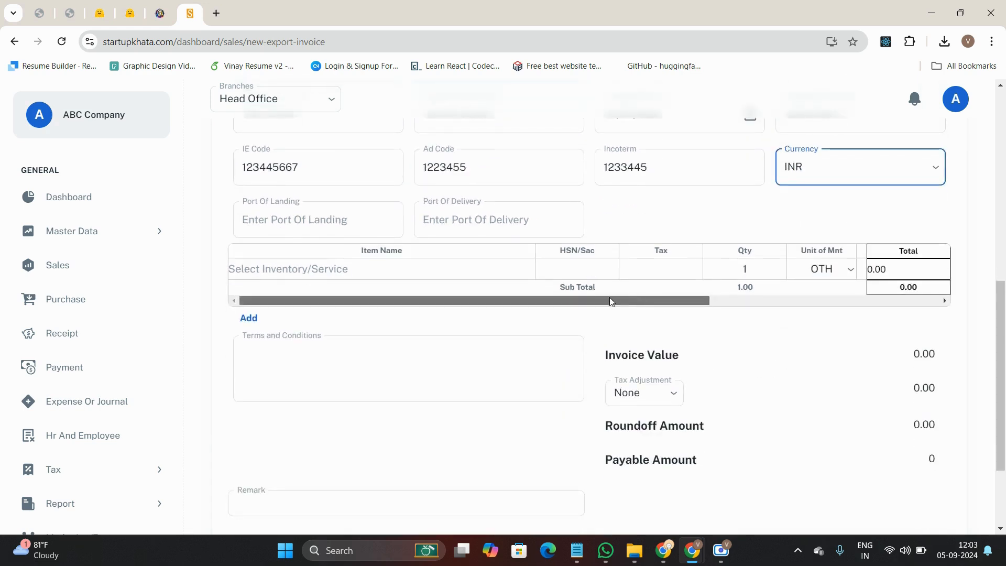
click(320, 229)
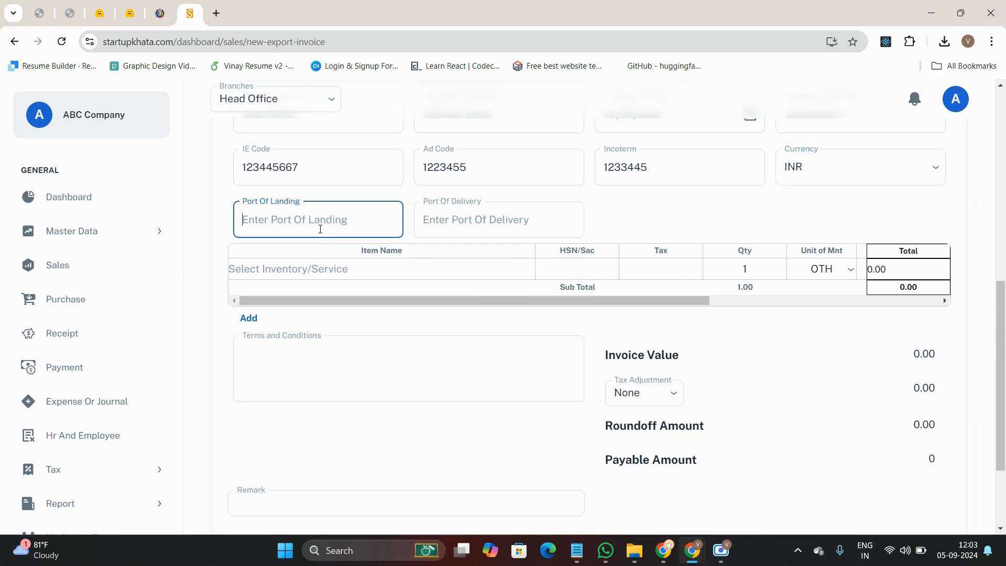
text(Al)
key(BackSpace)
key(BackSpace)
text(H)
key(BackSpace)
text(R)
Copy the Port Of Landing value Road into the Port Of Delivery.
click(504, 230)
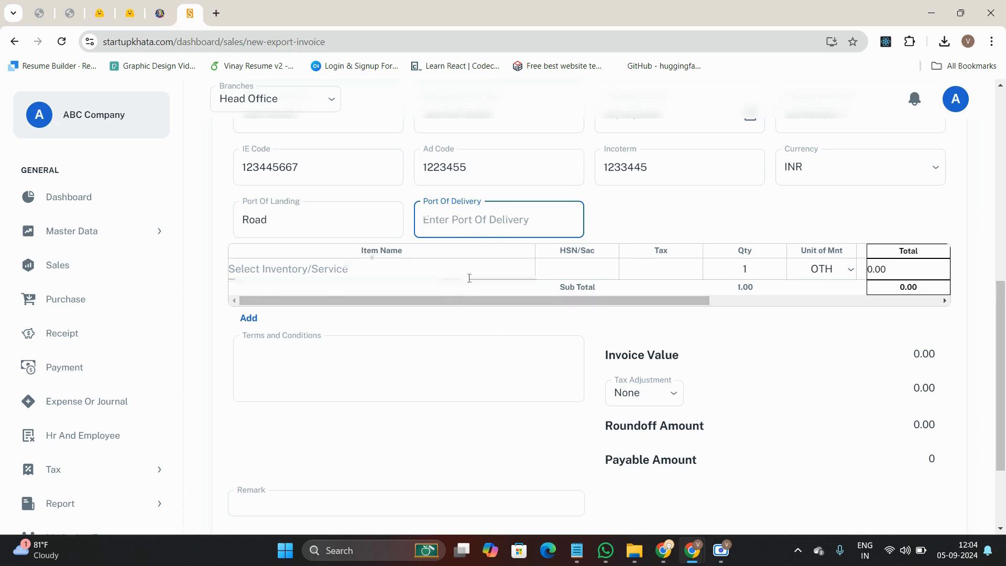
click(255, 220)
double_click(255, 220)
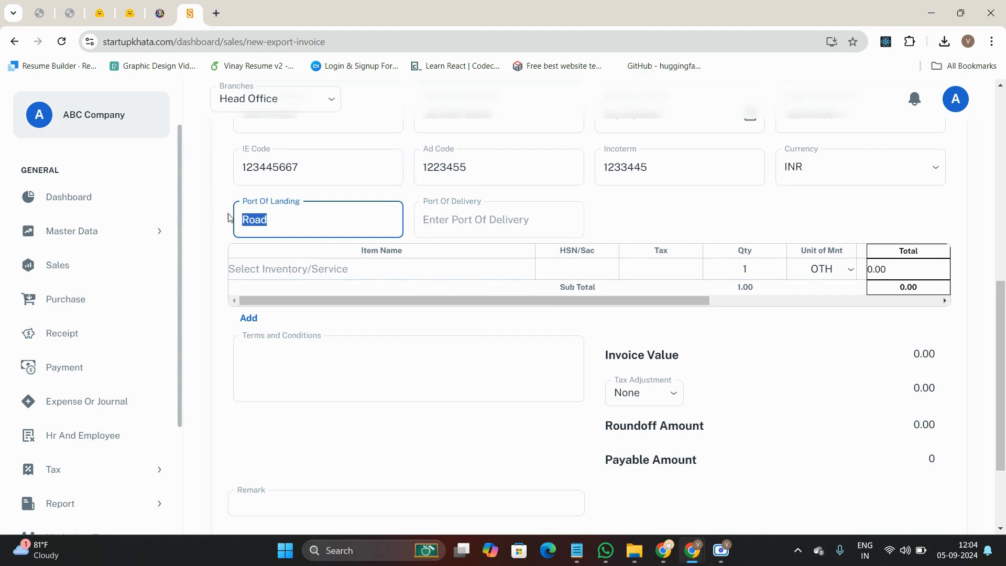
key(ctrl+c)
click(521, 219)
key(ctrl+v)
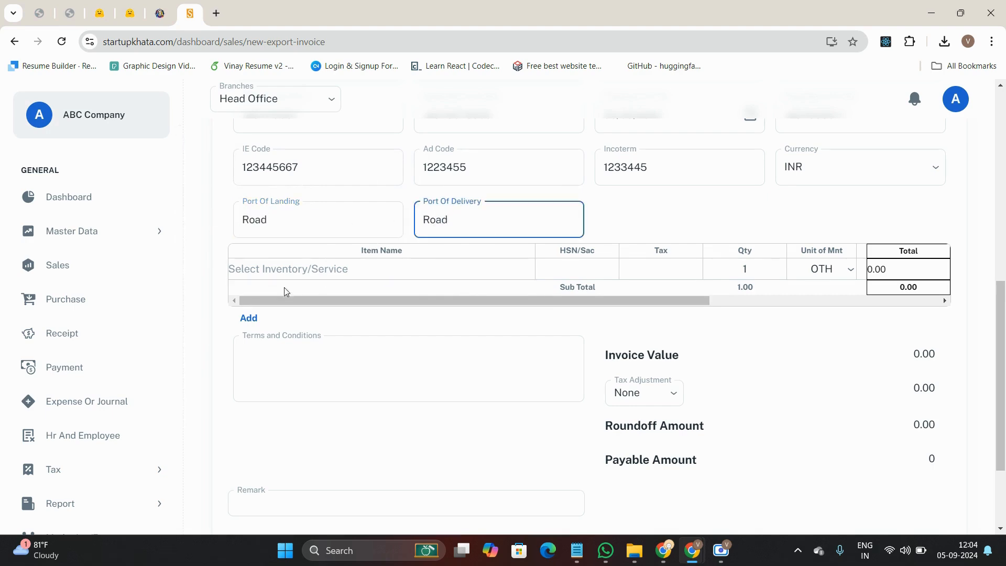
Look through the existing inventory and service items offered for the invoice's first item row.
click(297, 267)
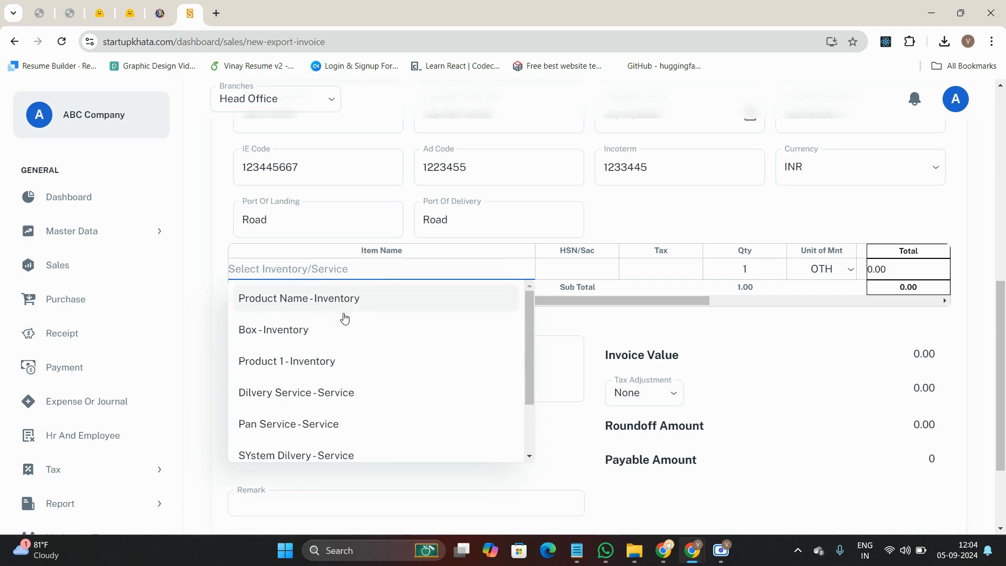
scroll(353, 358, down, 2)
scroll(353, 367, up, 2)
scroll(354, 385, down, 2)
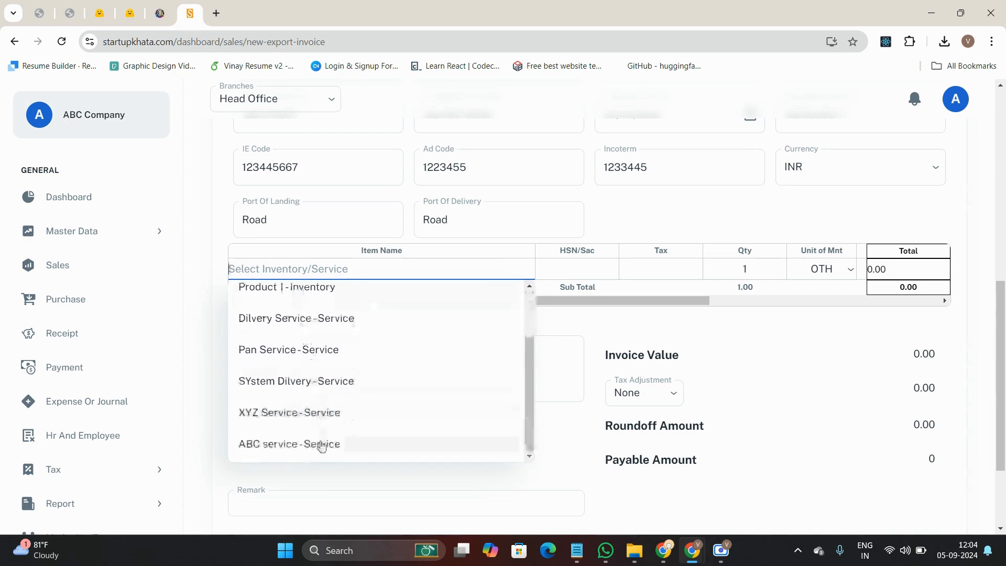
scroll(317, 430, up, 3)
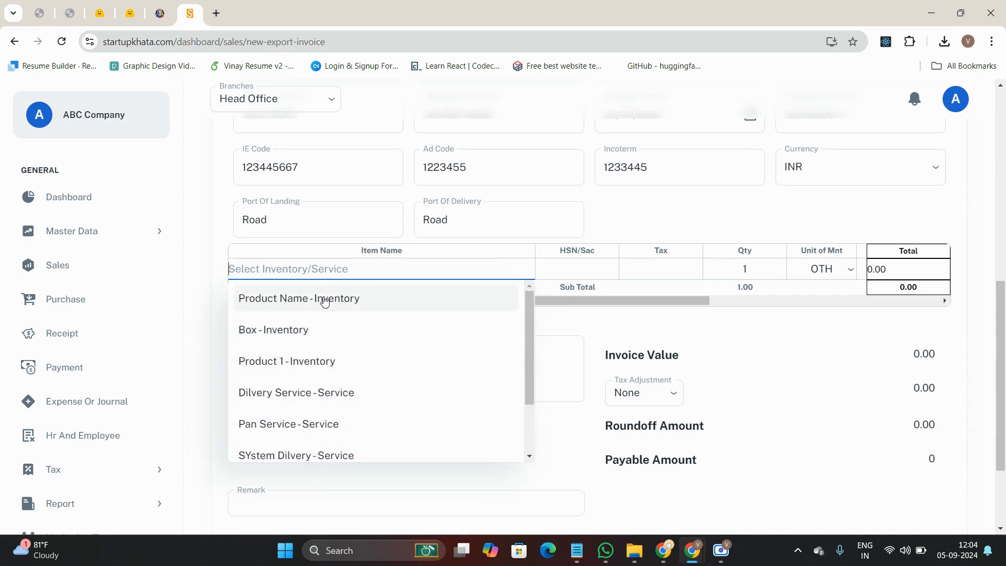
click(321, 270)
click(321, 269)
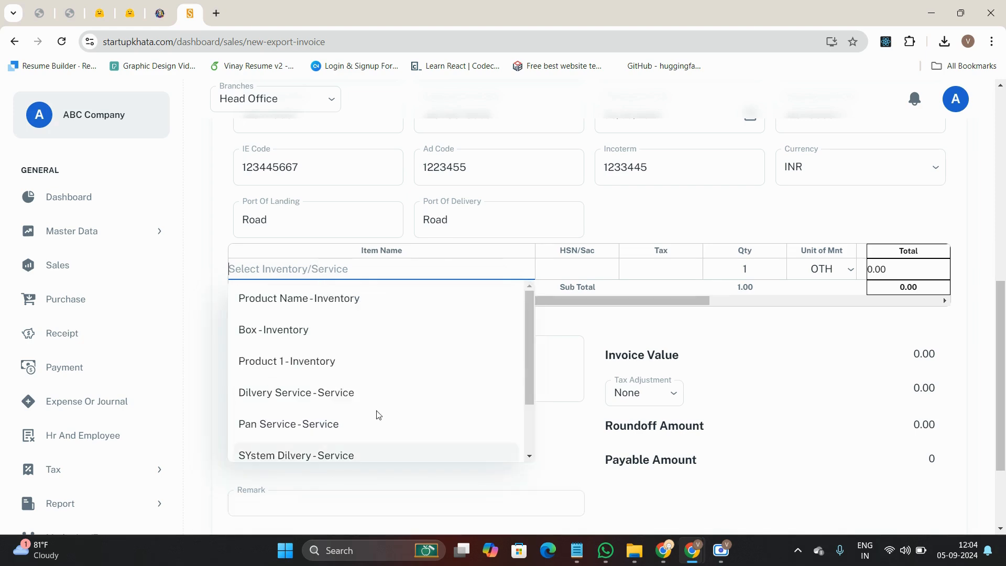
scroll(398, 413, down, 2)
scroll(419, 427, up, 2)
Start adding a new item named TV Boxes from the first item row, as an inventory item.
click(289, 270)
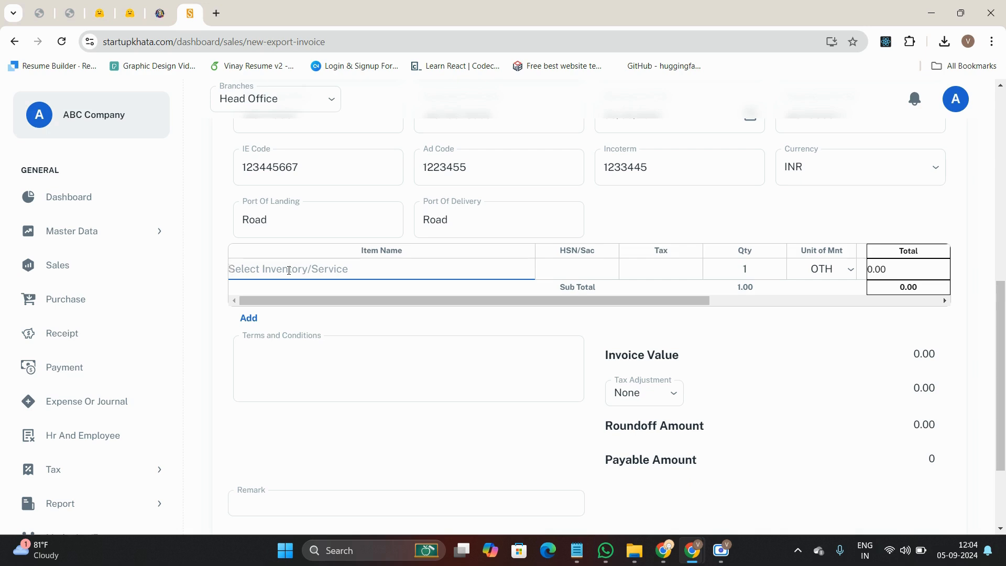
text(TV )
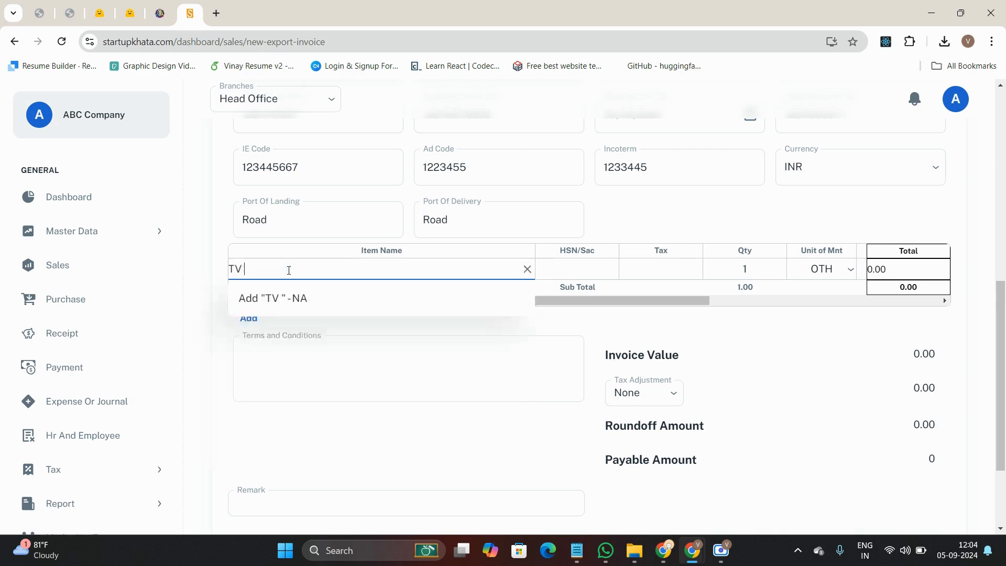
text(Boxes)
key(BackSpace)
key(BackSpace)
text(es)
click(281, 298)
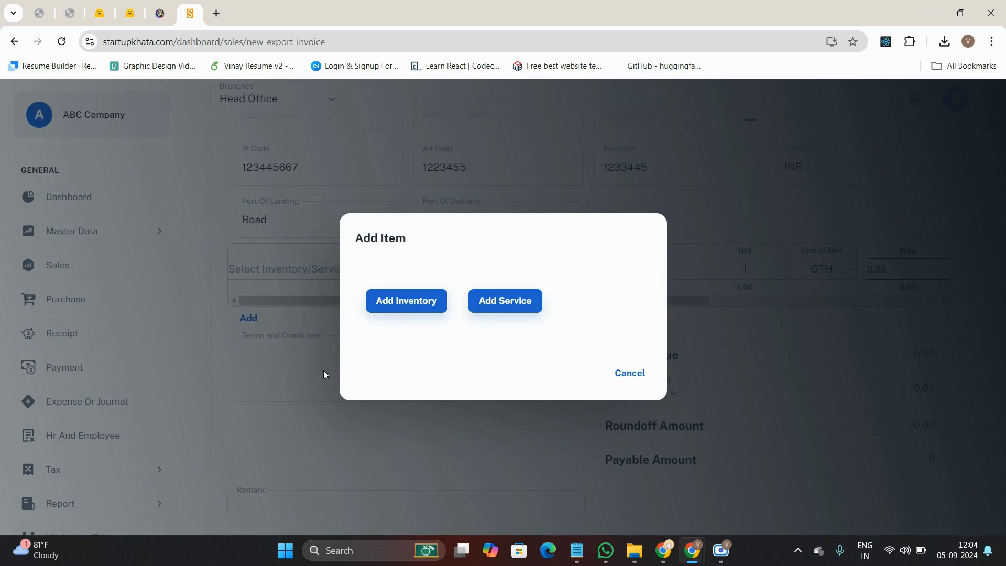
click(409, 308)
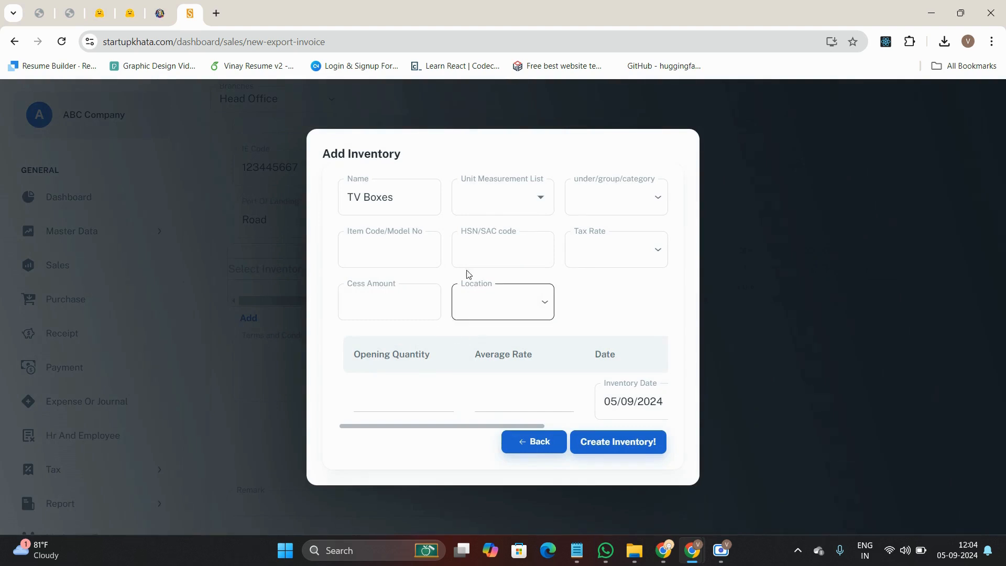
Set the TV Boxes unit of measurement to BOX and its category to Finished Goods.
click(494, 189)
click(478, 328)
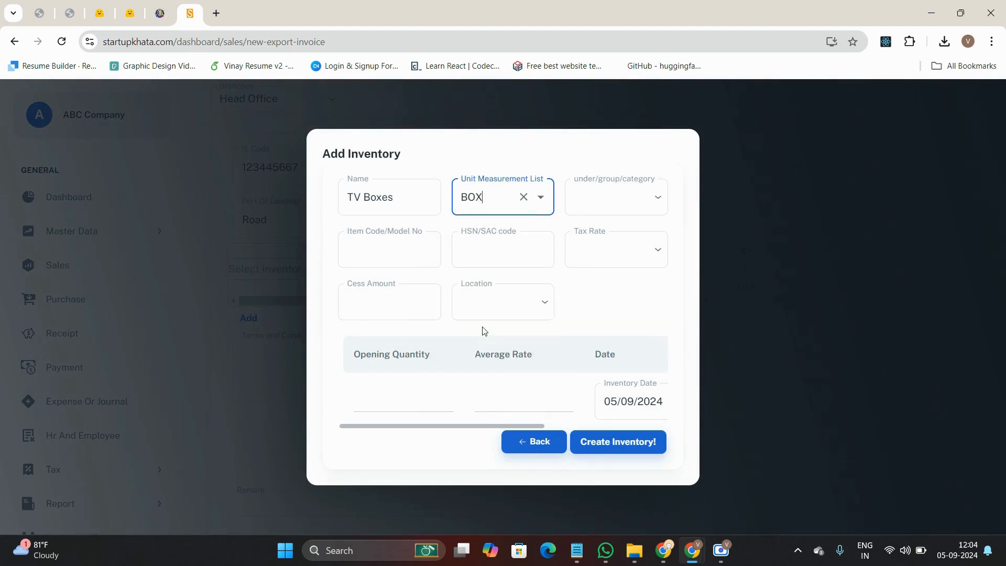
click(620, 202)
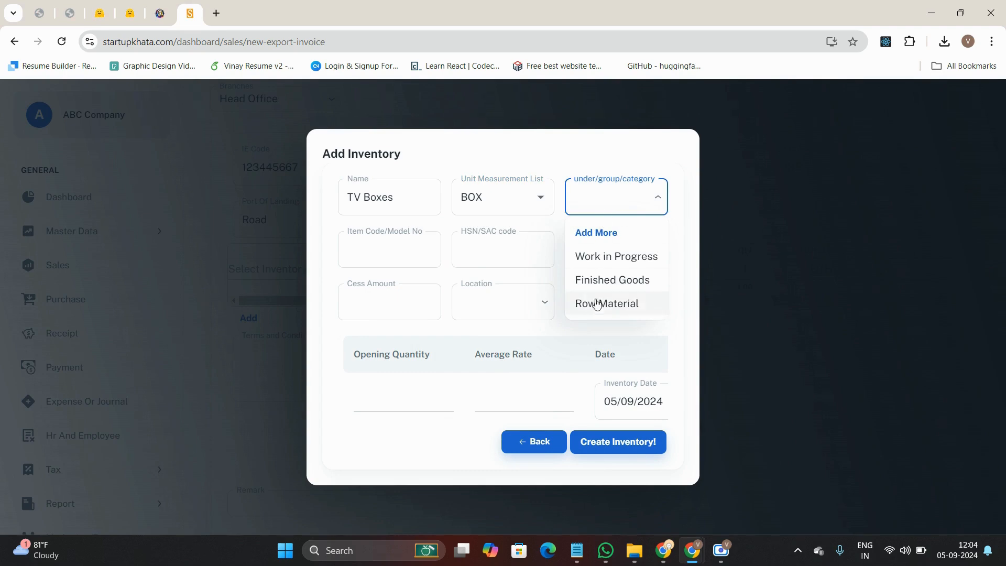
click(615, 285)
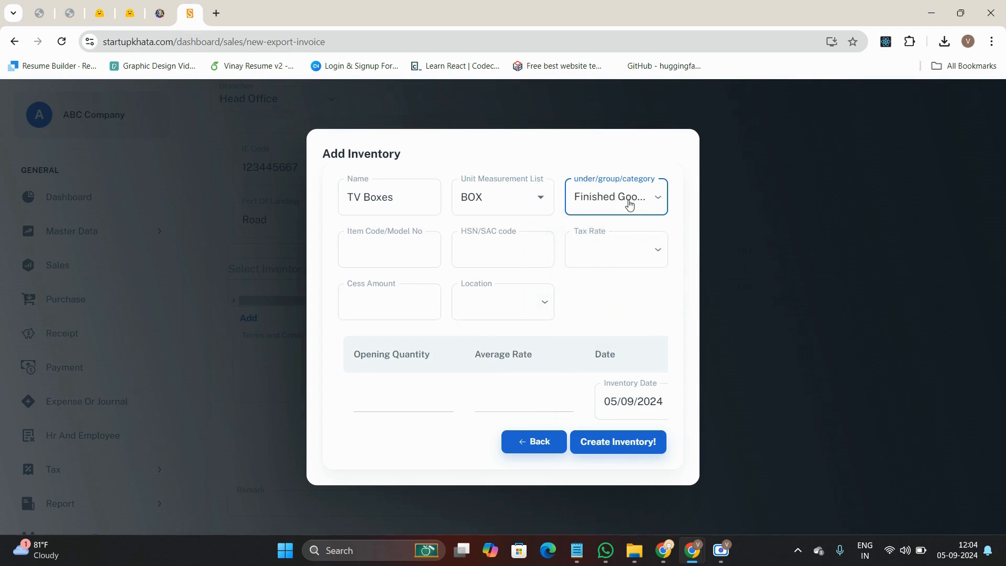
click(376, 253)
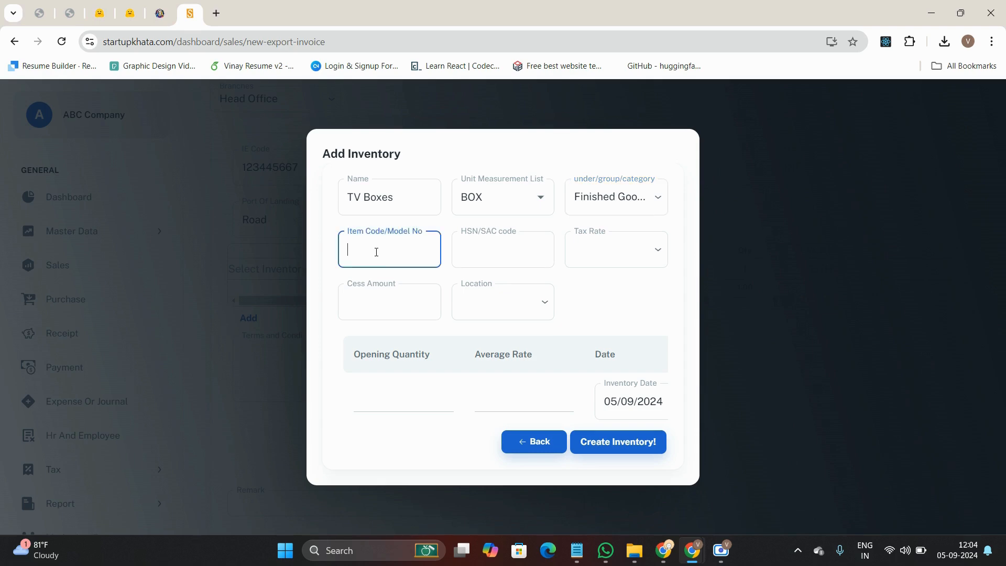
text(1234567889)
click(513, 252)
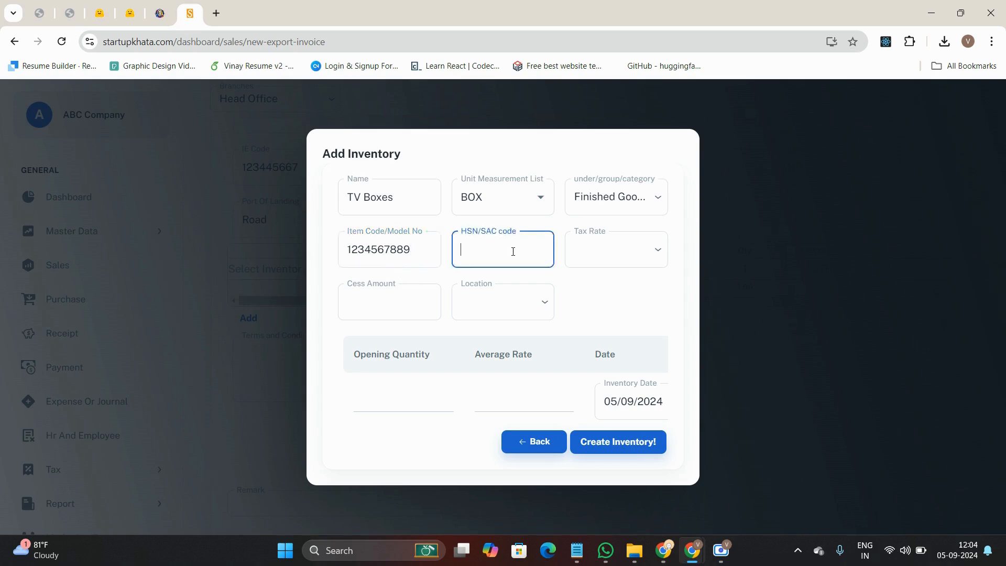
click(621, 255)
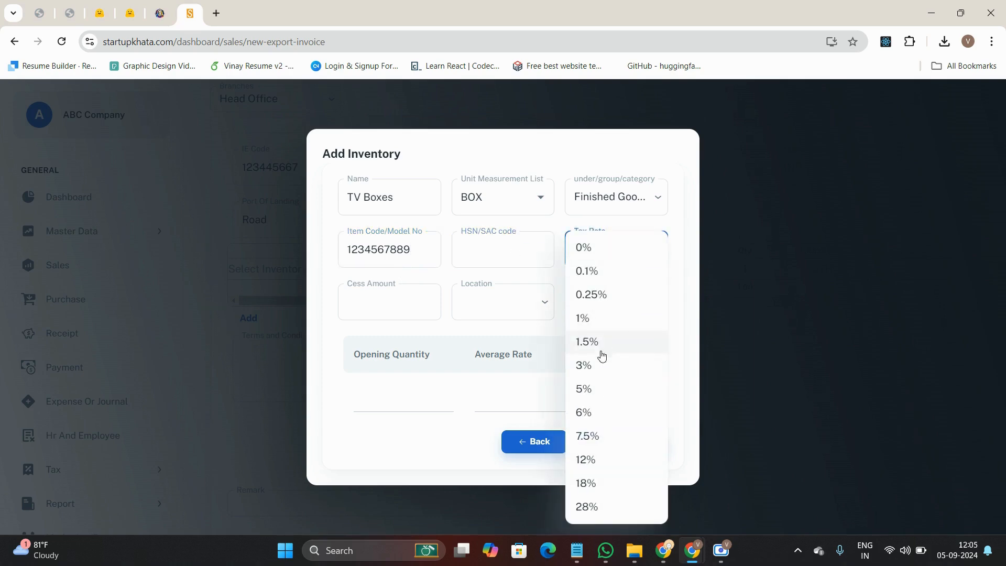
click(615, 244)
Set the TV Boxes cess amount to 10000 and its location to Godown.
click(407, 301)
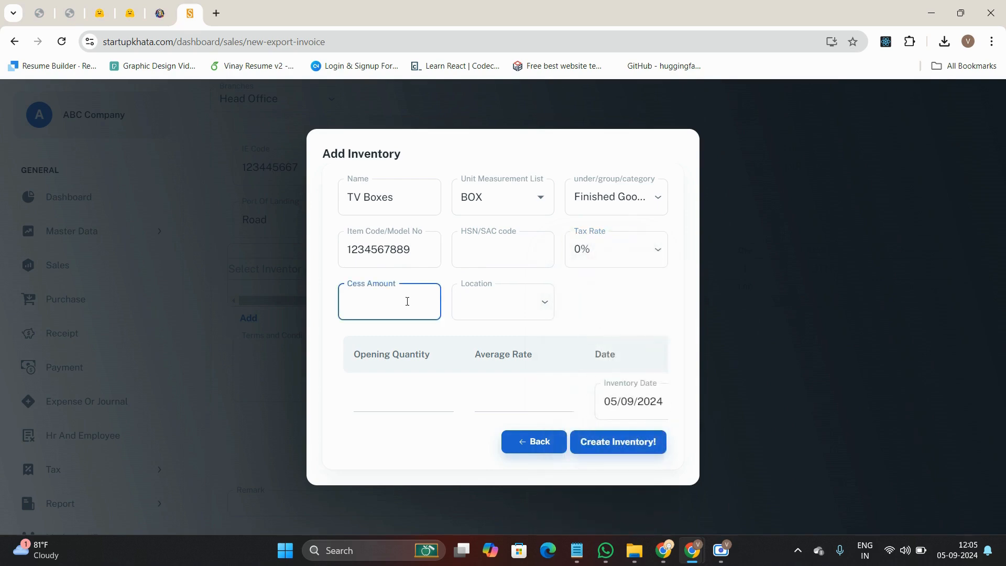
text(10000)
click(490, 308)
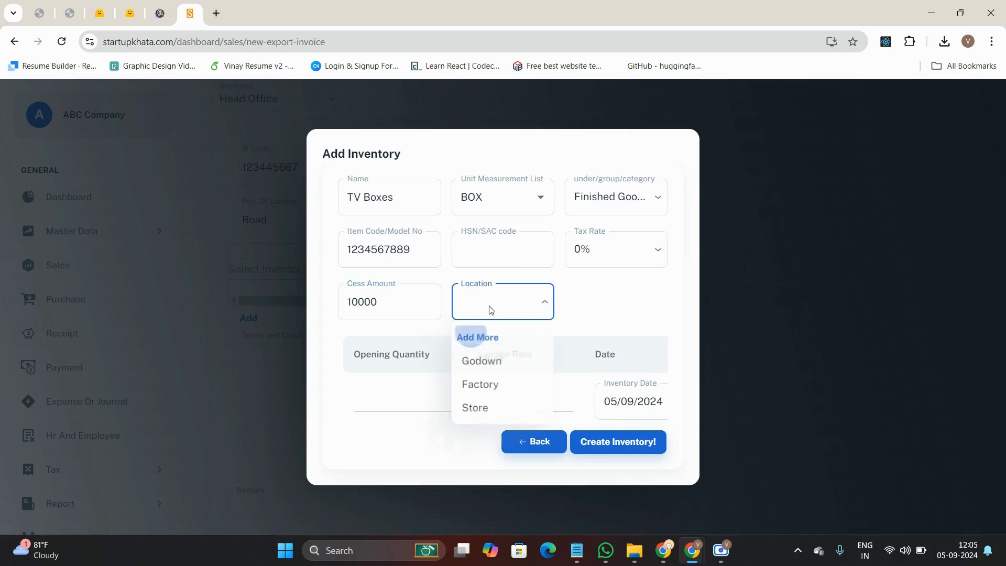
click(487, 372)
Enter 10000 as the TV Boxes opening quantity and create the inventory item for the invoice row.
click(385, 394)
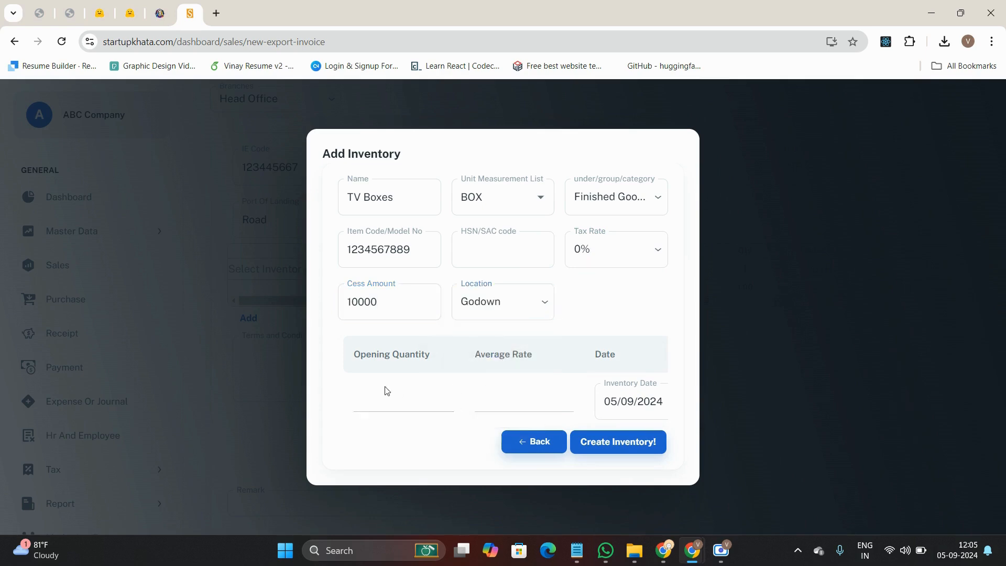
text(10000)
click(530, 402)
right_click(342, 449)
click(581, 301)
click(609, 451)
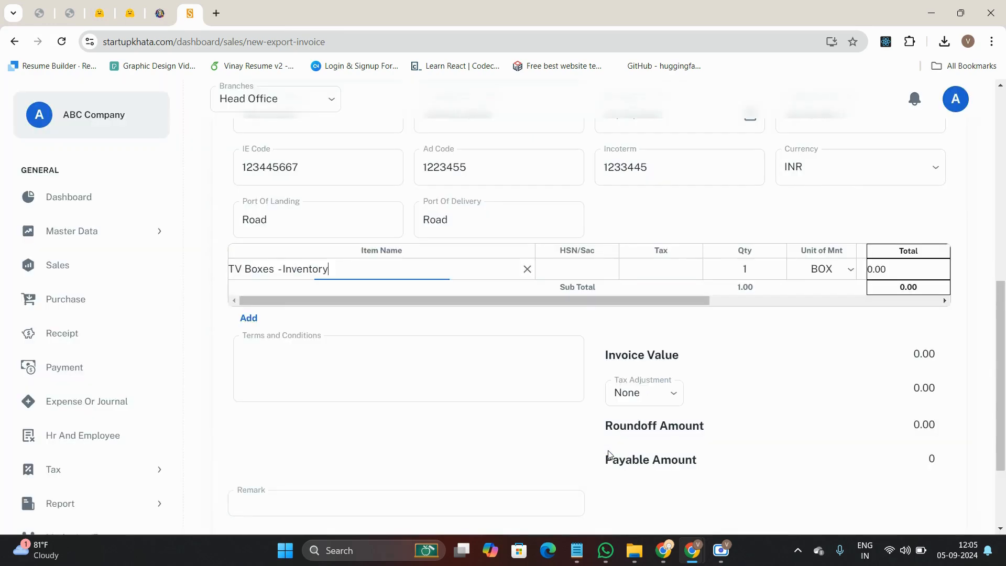
drag(270, 300, 326, 308)
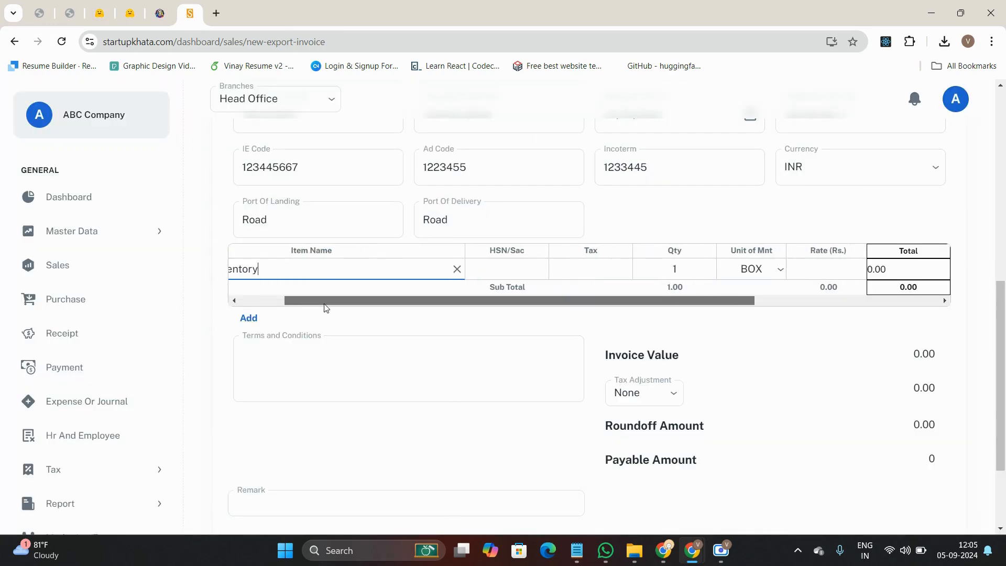
click(721, 550)
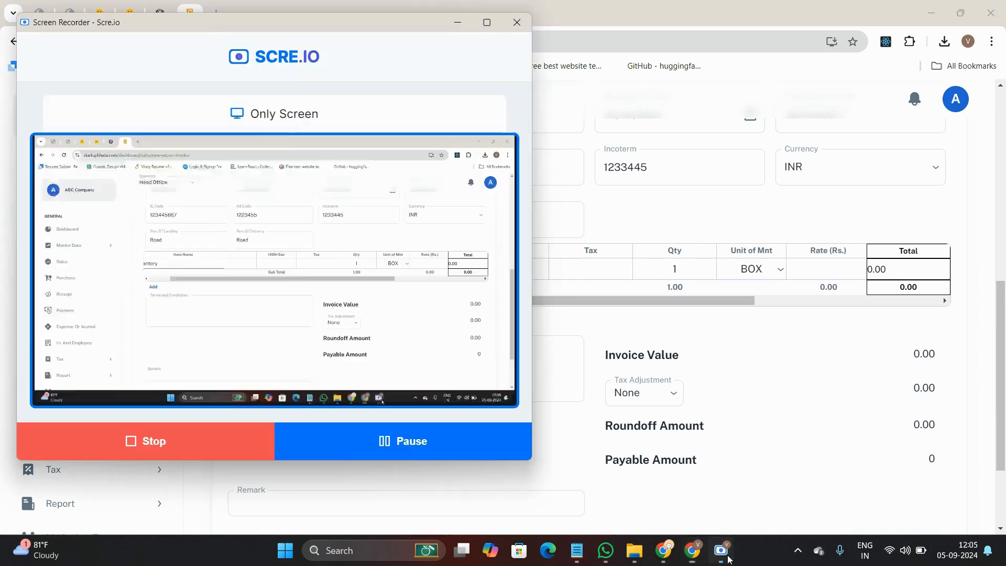
click(496, 466)
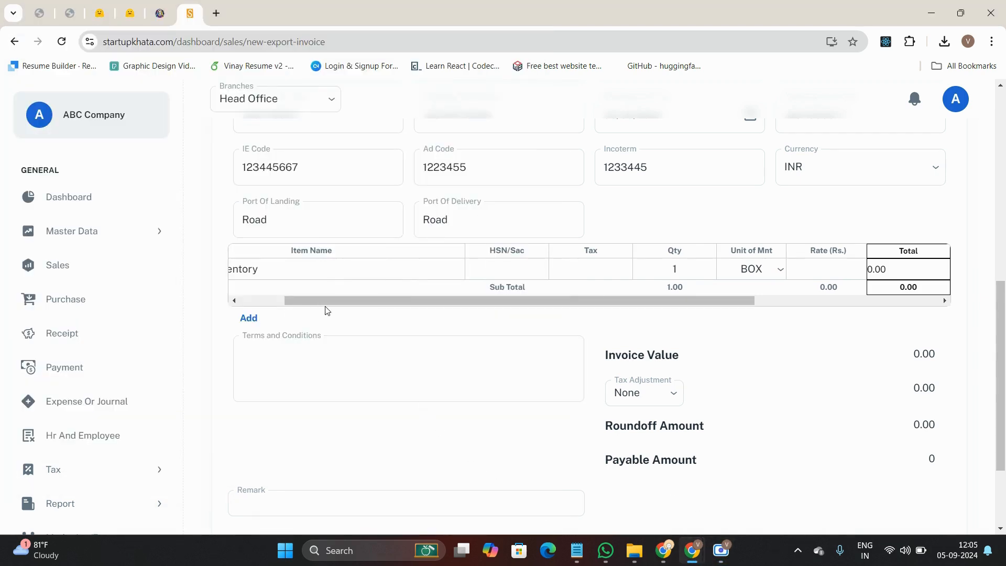
In the TV Boxes row of the invoice, enter 1 as the tax and set the quantity to 100.
drag(331, 299, 458, 306)
click(451, 267)
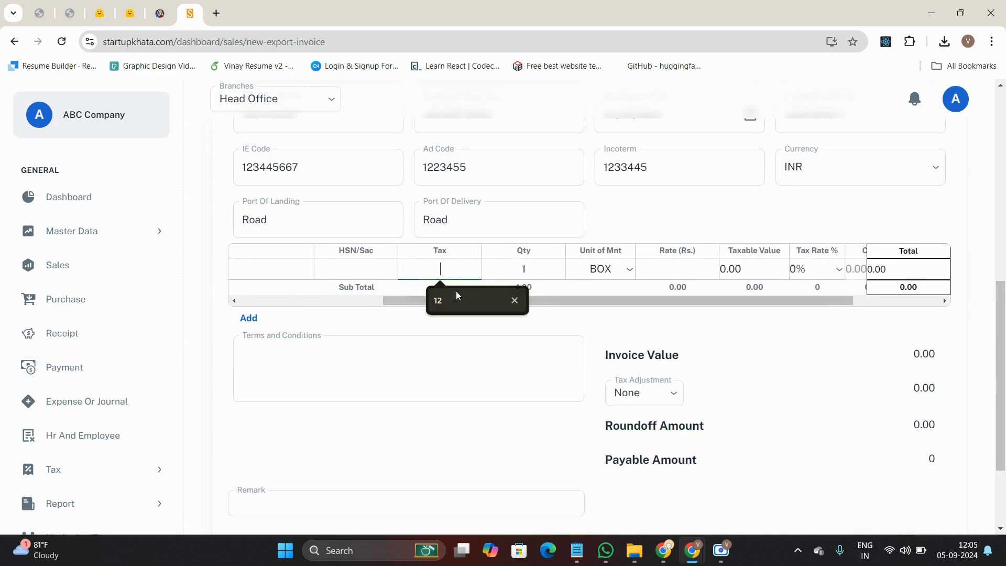
text(1)
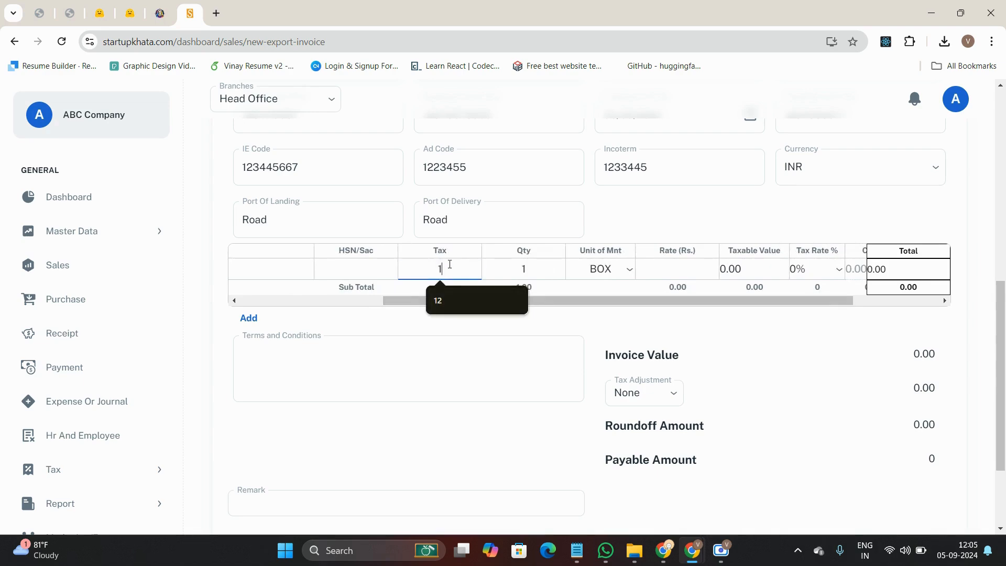
text(1)
key(BackSpace)
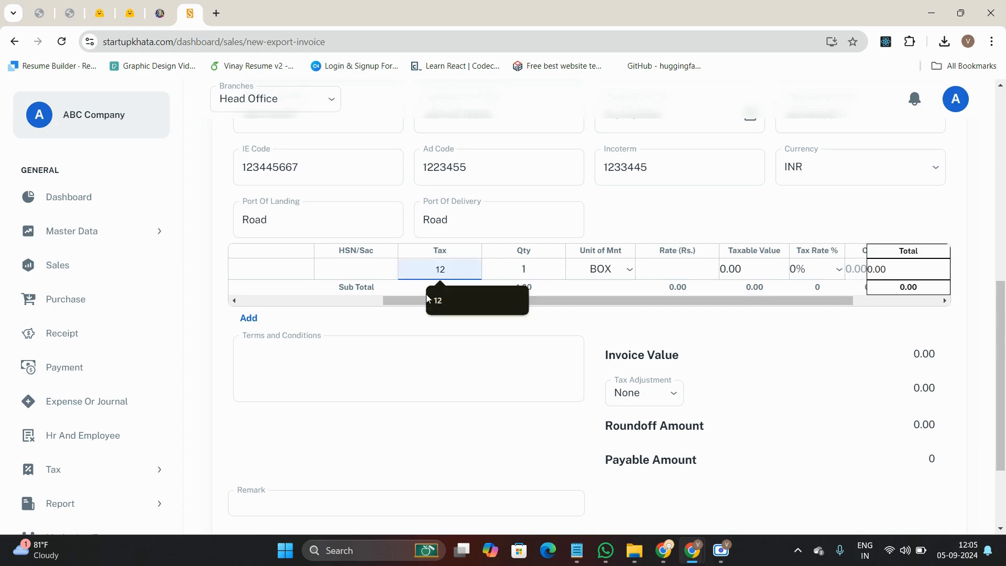
scroll(443, 310, right, 2)
scroll(443, 310, right, 1)
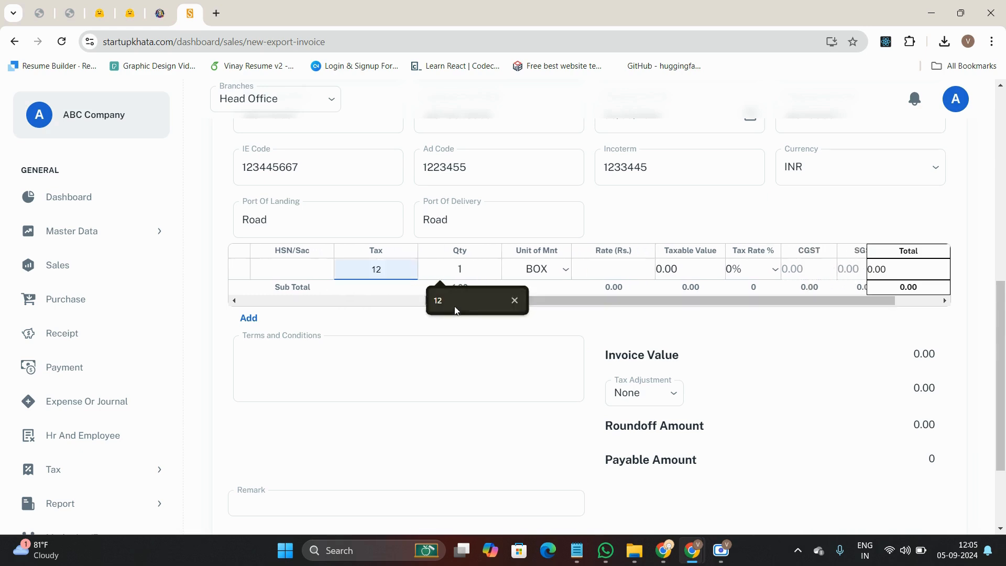
click(487, 265)
text(00)
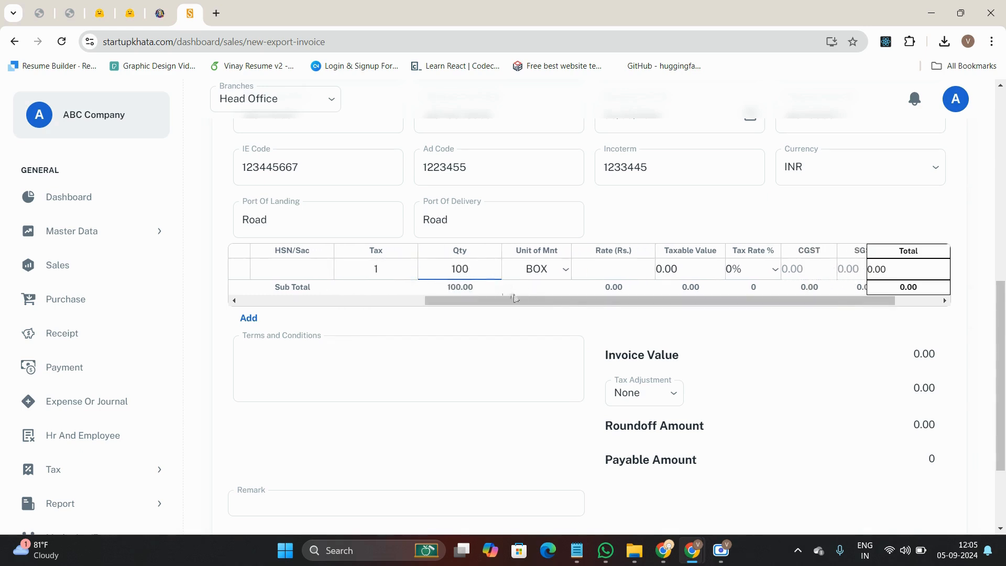
Set the rate of the TV Boxes row to Rs. 120.
drag(514, 298, 574, 301)
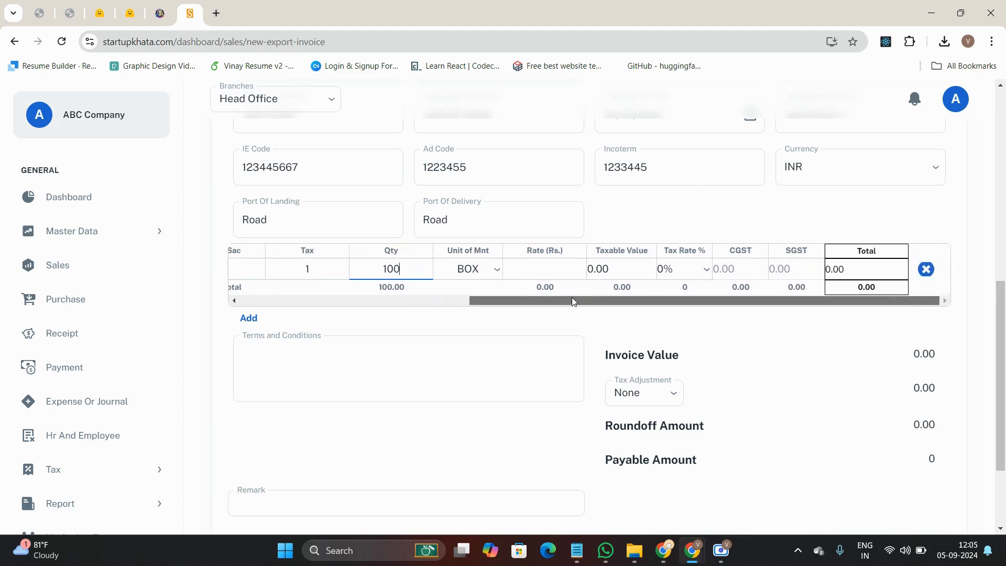
click(545, 269)
text(12)
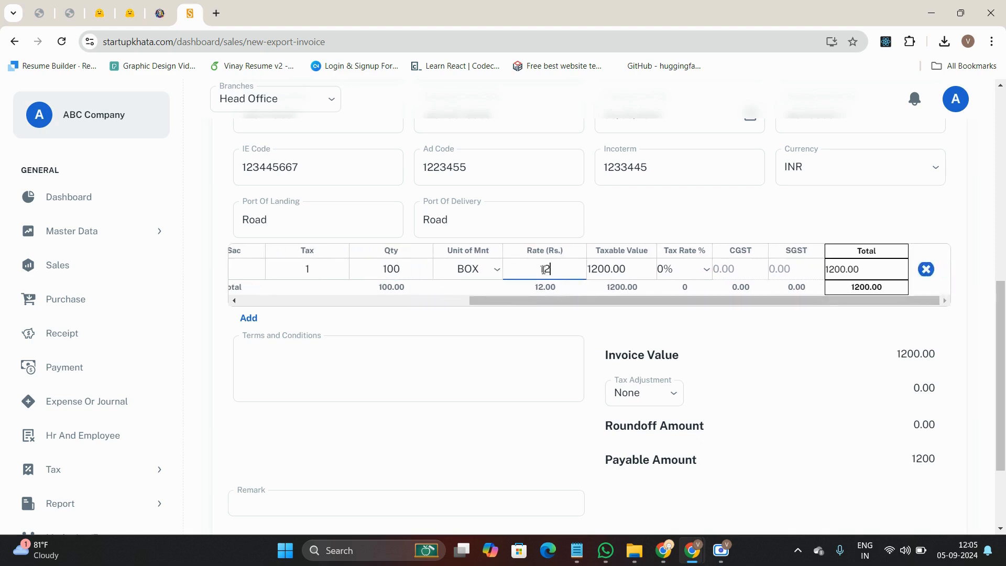
text(3)
key(BackSpace)
text(0)
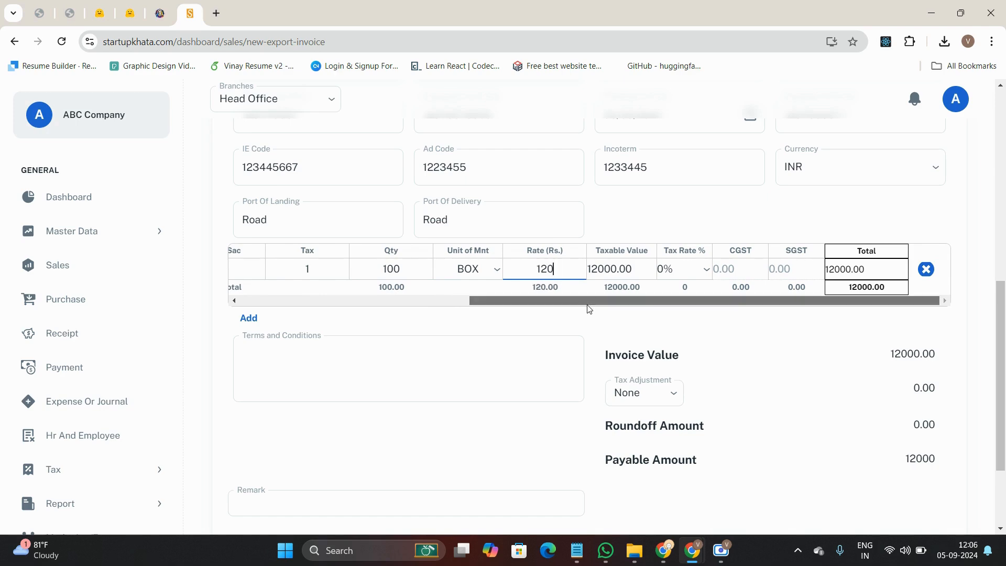
Add a second item row to the invoice and choose Pan Service - Service as its item.
drag(613, 300, 384, 300)
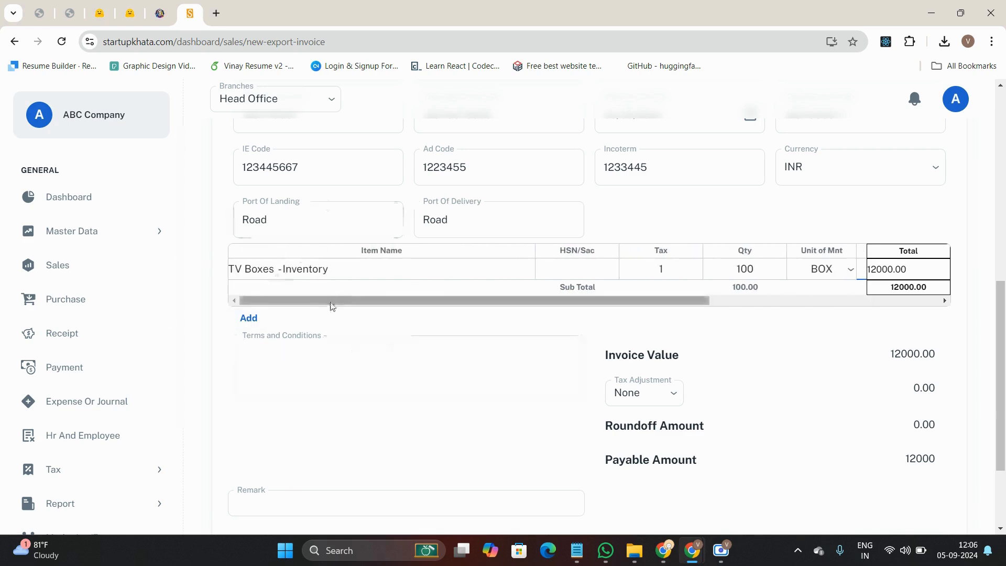
click(250, 318)
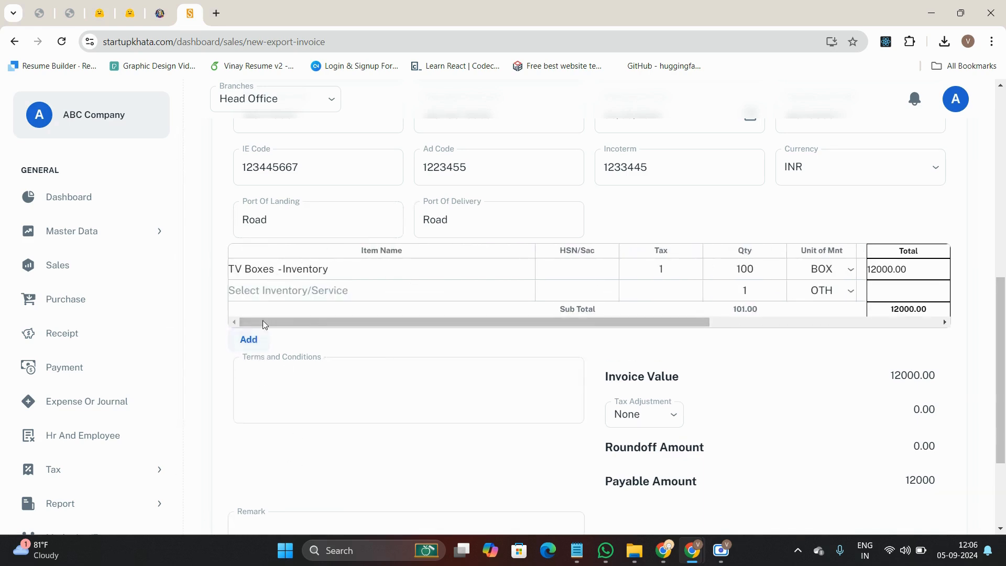
click(281, 289)
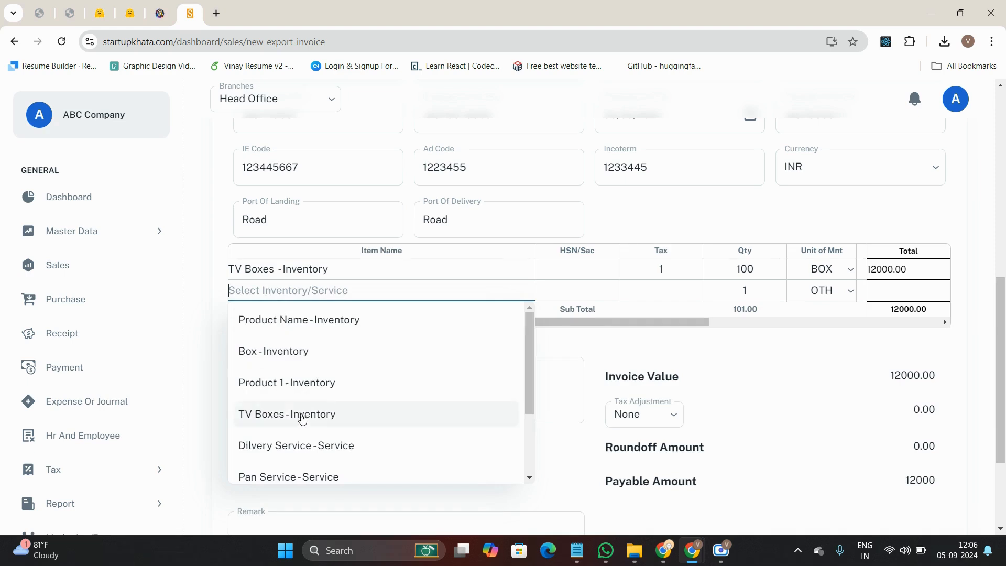
scroll(300, 419, down, 1)
click(325, 410)
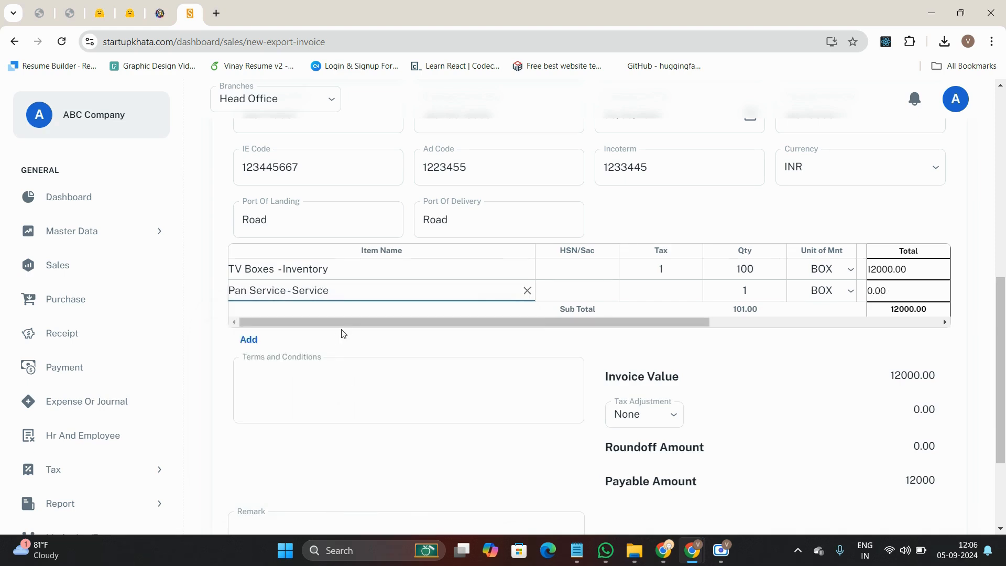
drag(353, 321, 299, 307)
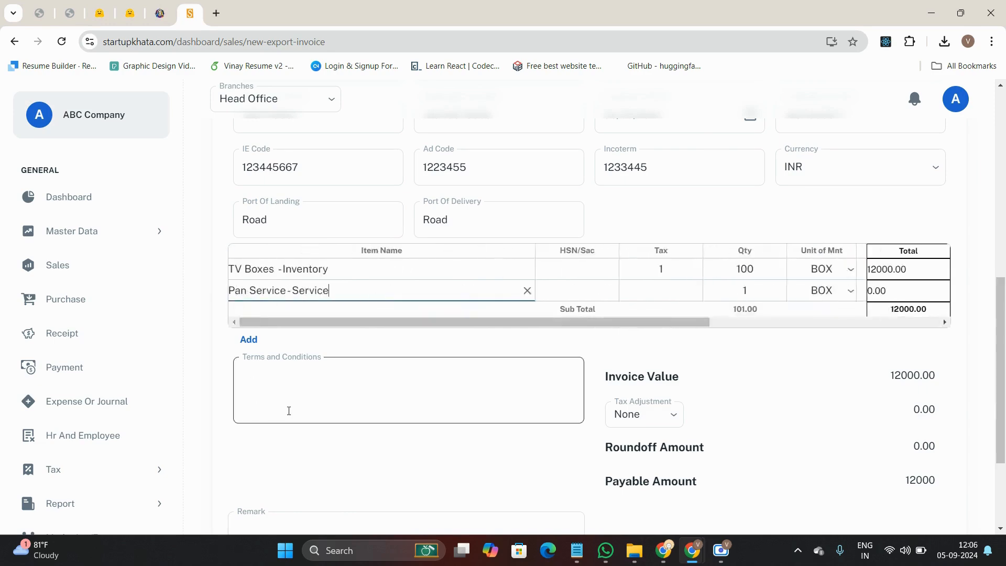
Enter "Terms and Conditions hear...." as the invoice's terms and conditions.
click(296, 386)
click(264, 386)
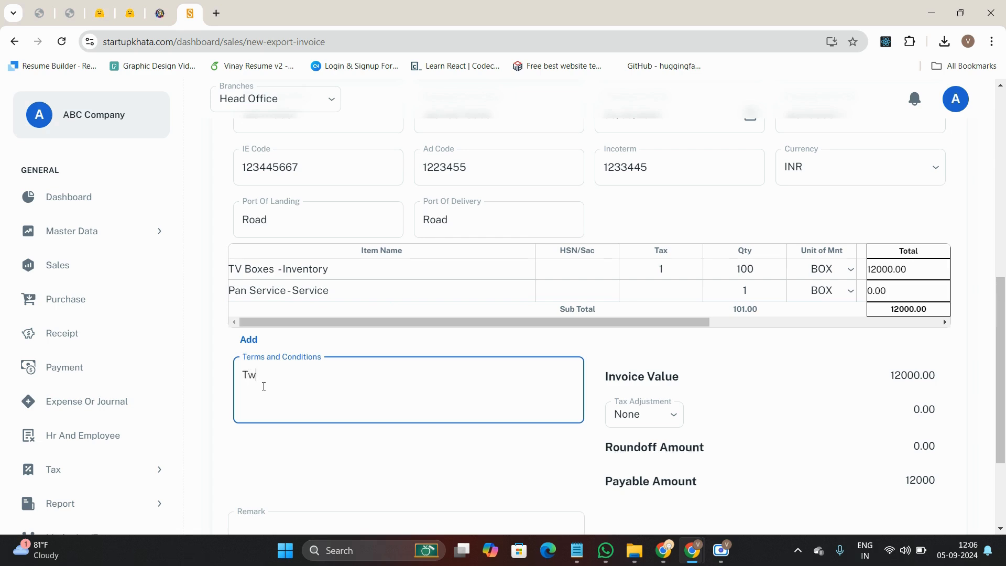
text(Terms and Conditions hear....)
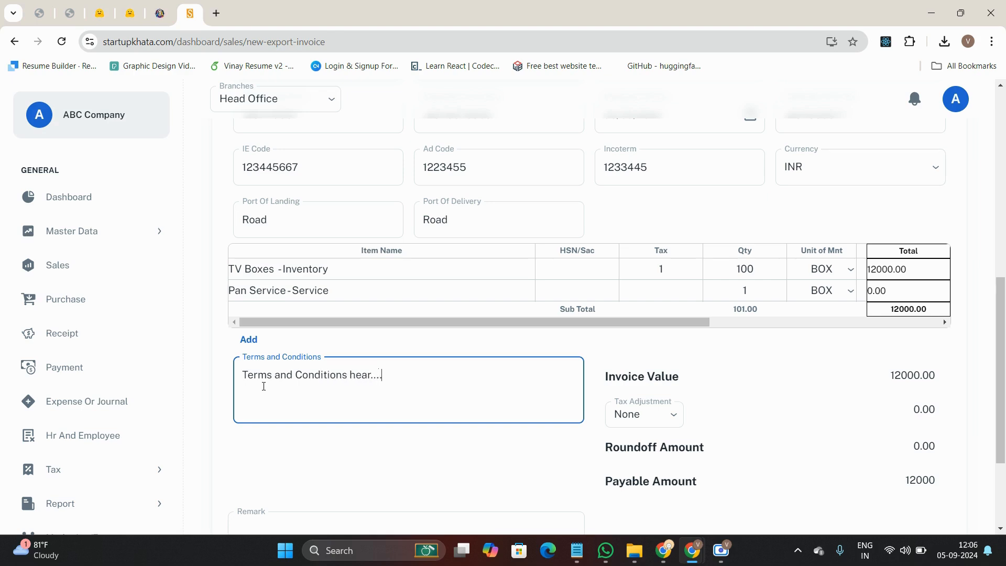
click(636, 428)
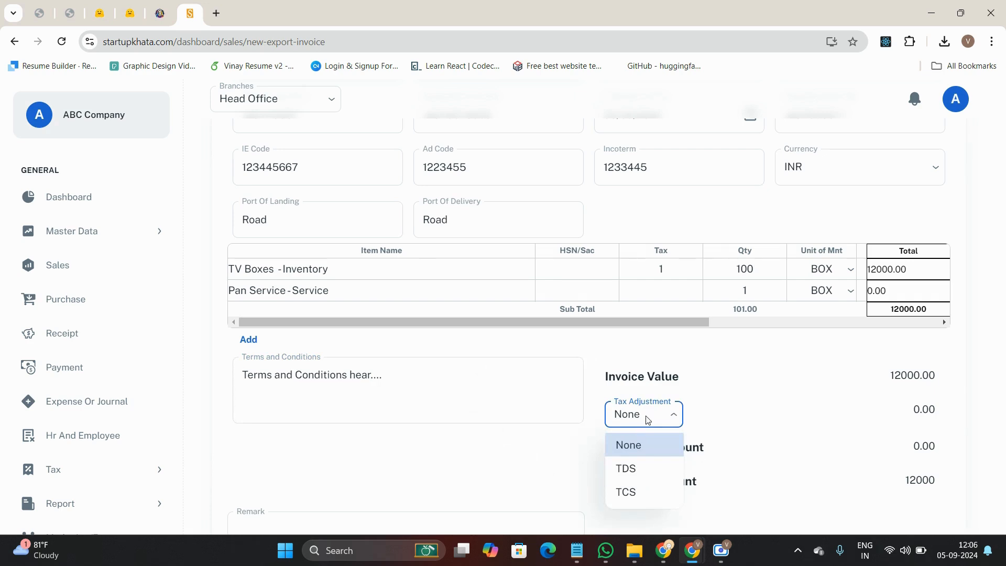
click(648, 412)
click(718, 553)
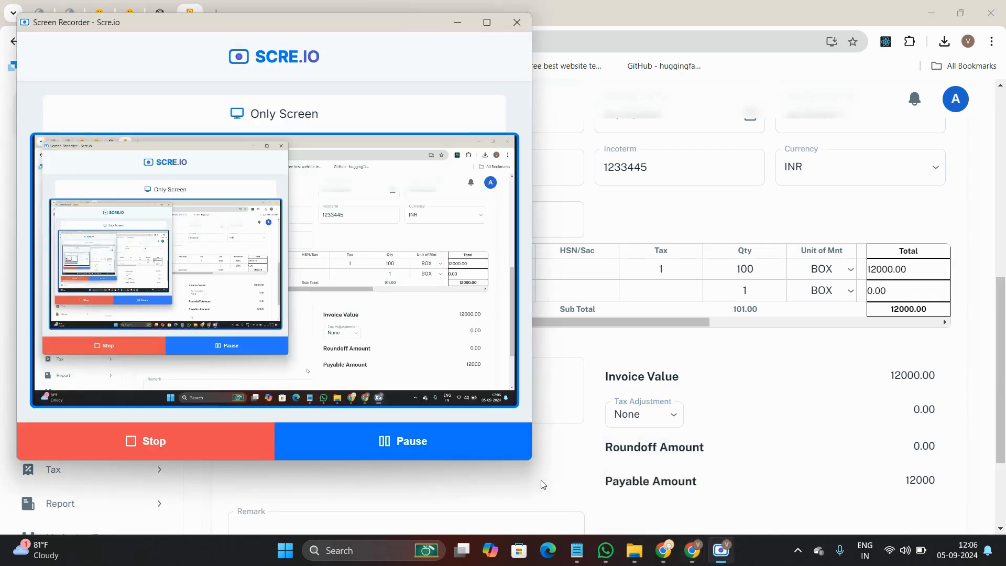
click(587, 511)
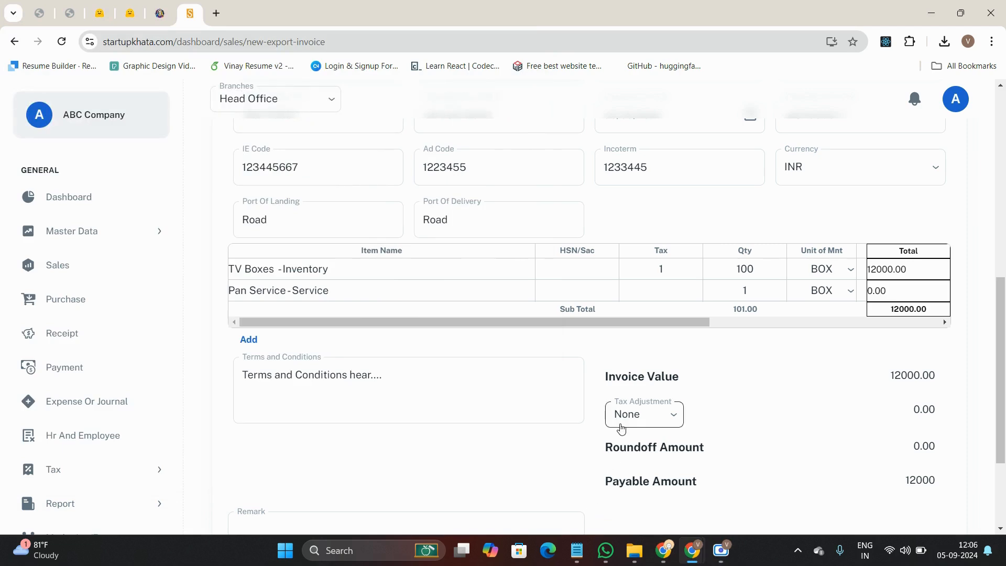
Enter "Remark hear" as the remark of the export invoice.
scroll(736, 448, down, 3)
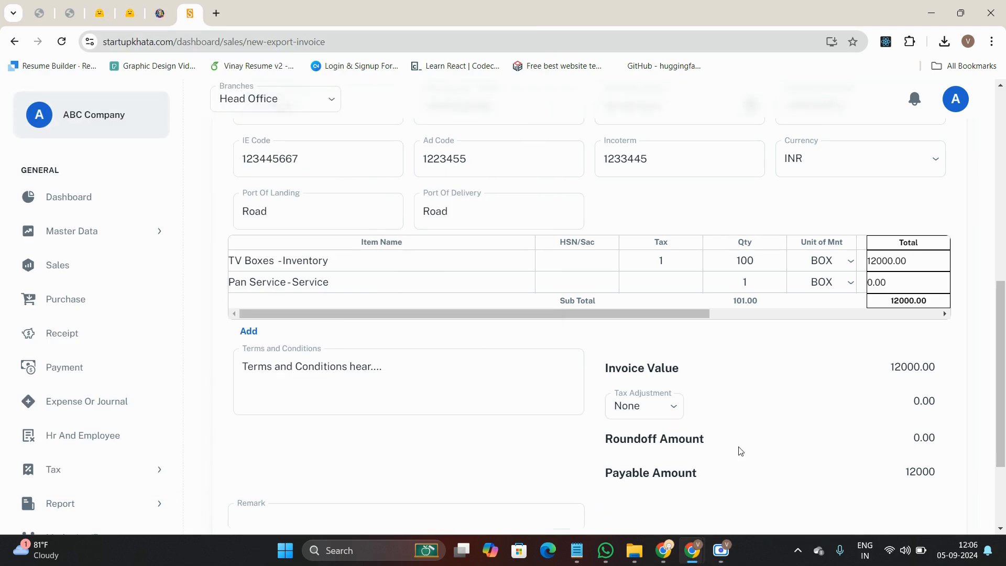
click(319, 385)
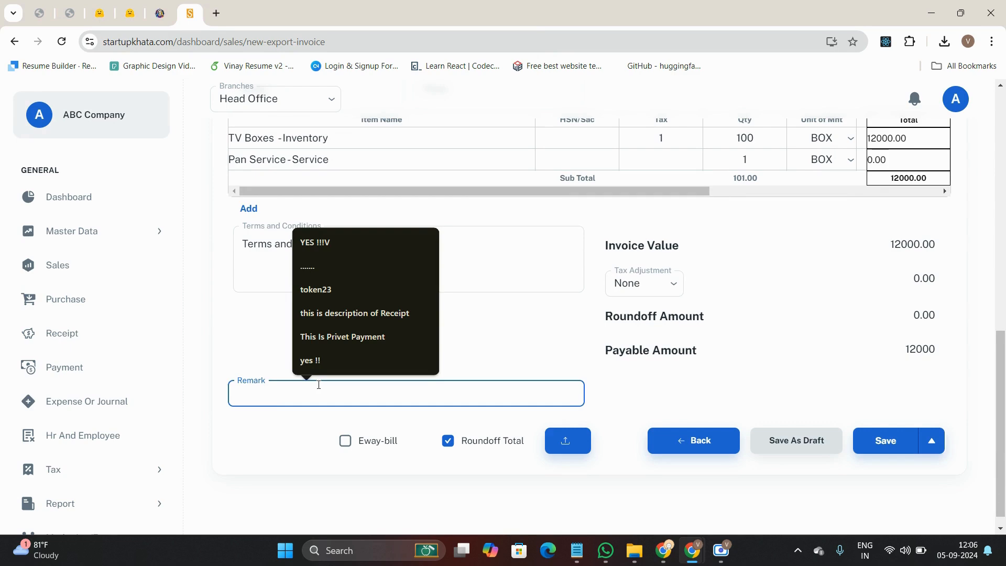
text(Reamk)
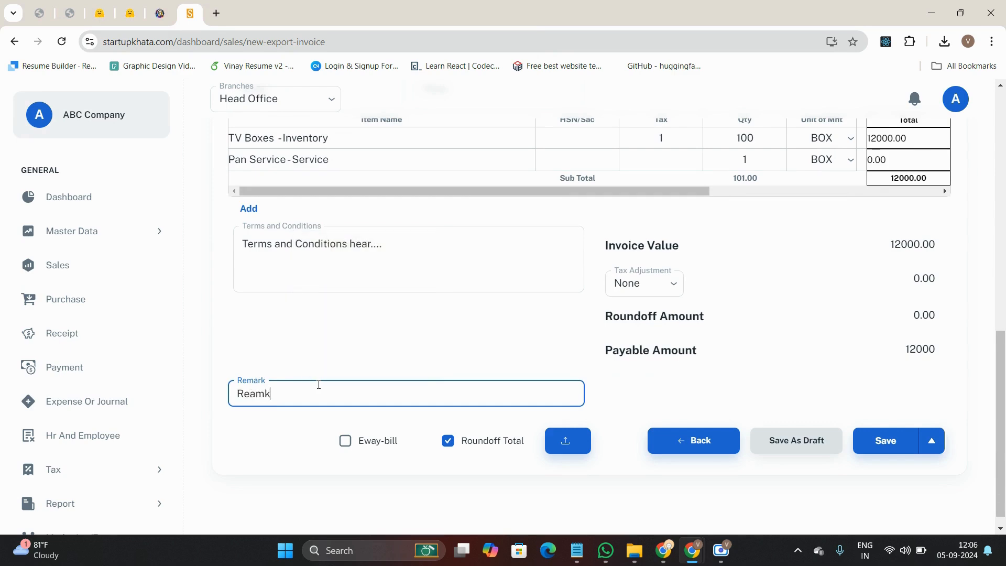
key(BackSpace)
key(BackSpace)
text(ark)
drag(234, 394, 289, 394)
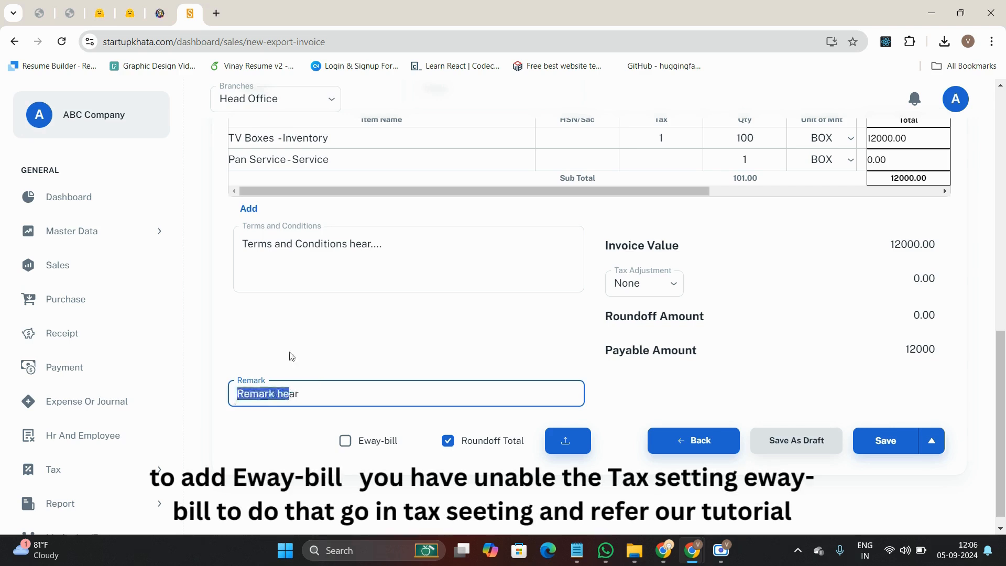
click(292, 356)
Enable the Eway-bill option, review the filled-in form and try to save the export invoice.
click(345, 443)
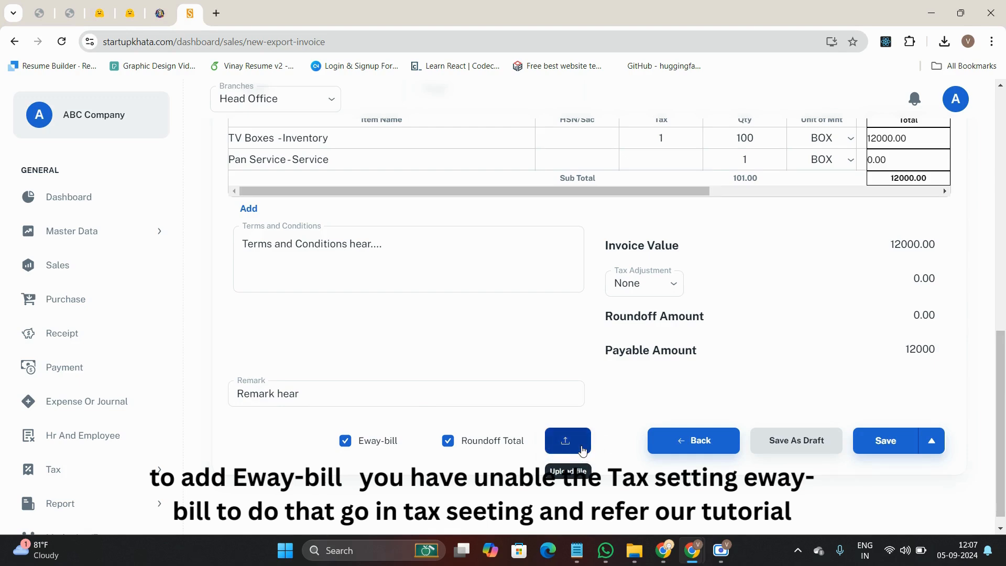
scroll(583, 449, up, 10)
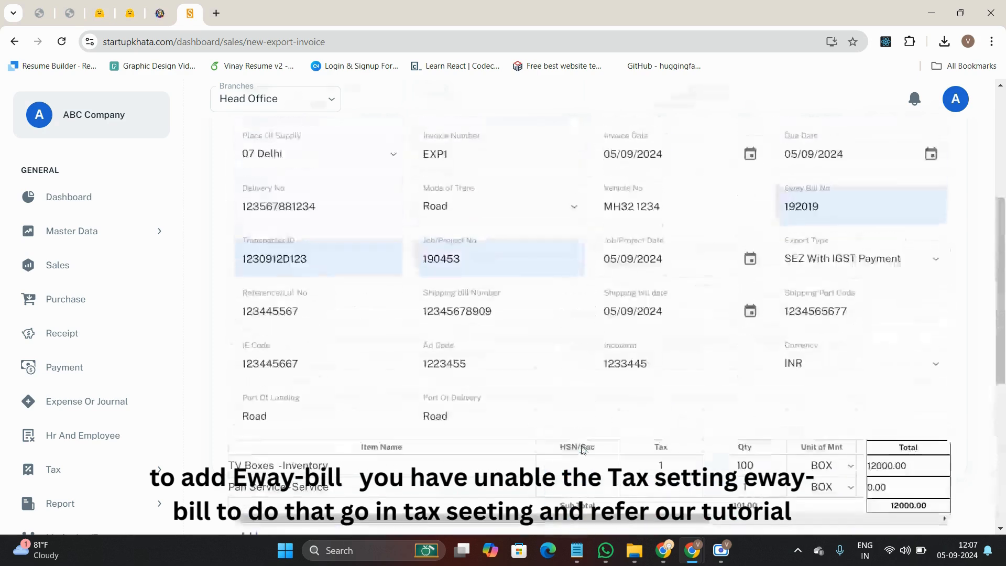
scroll(581, 446, down, 10)
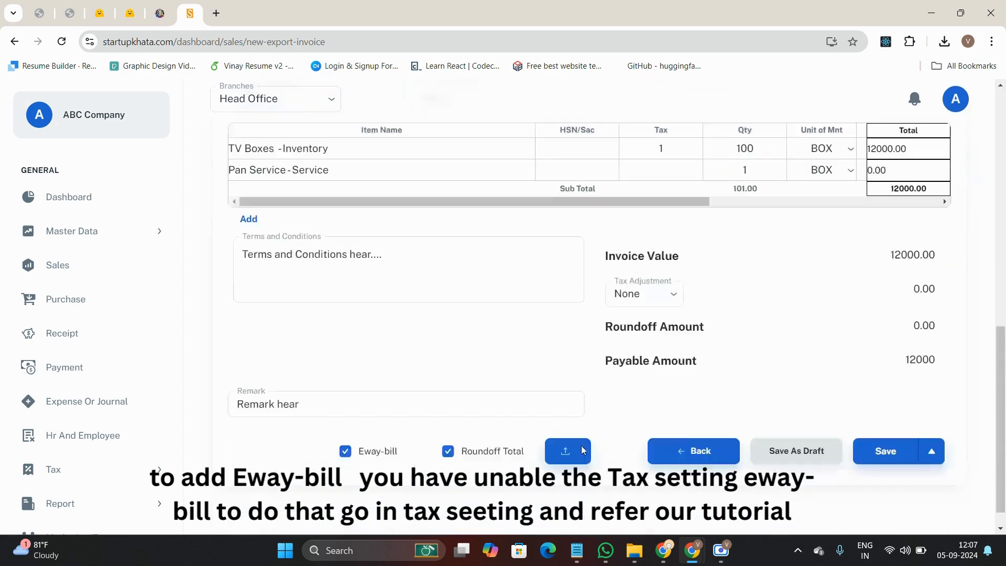
click(890, 430)
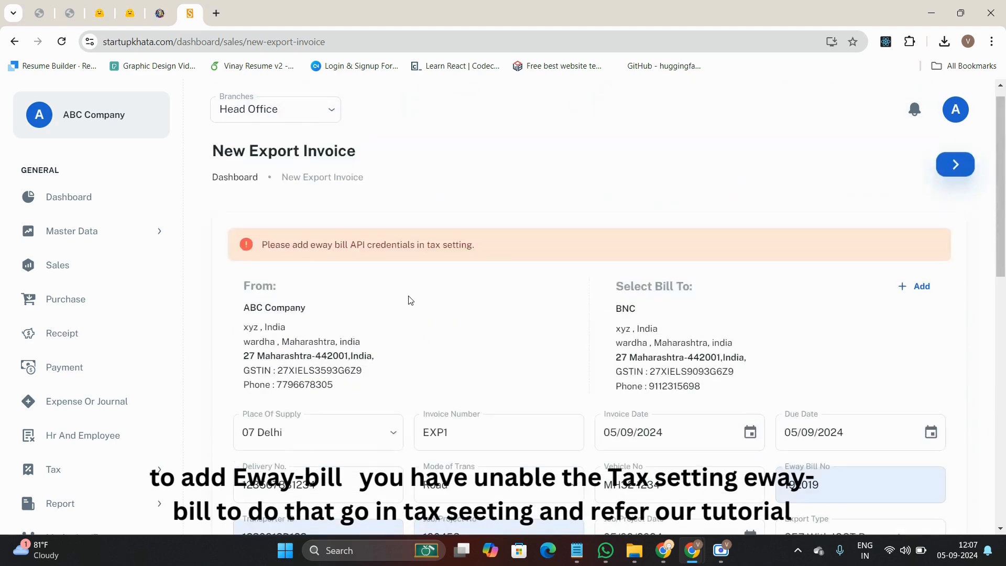
Turn off the Eway-bill option and try to save the export invoice without it.
scroll(482, 332, down, 10)
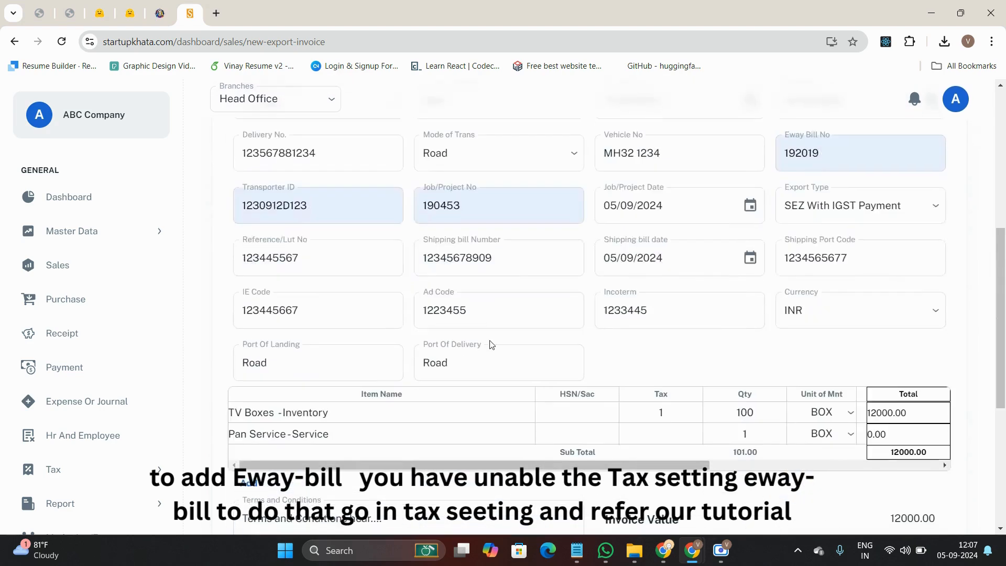
scroll(471, 366, up, 10)
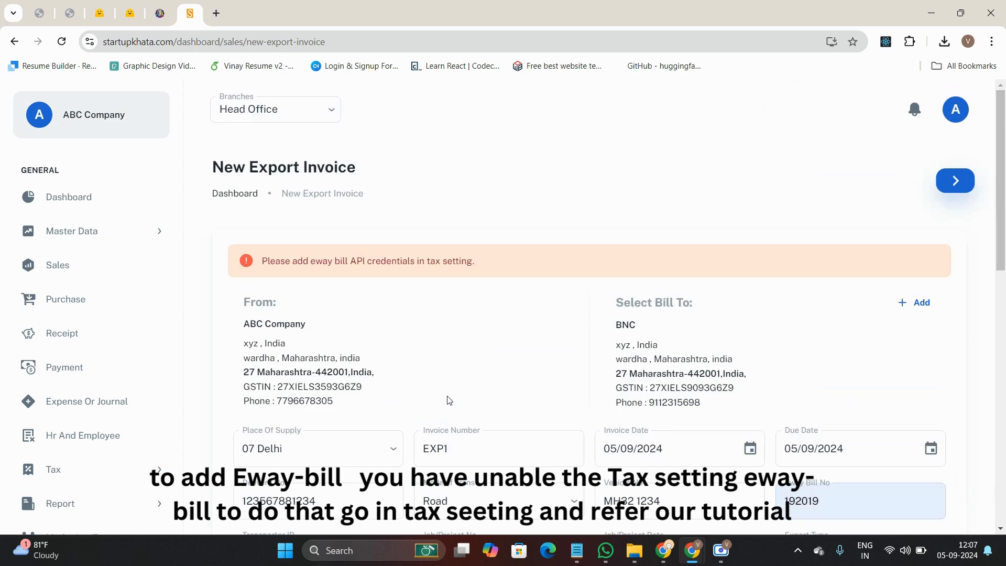
scroll(371, 332, down, 10)
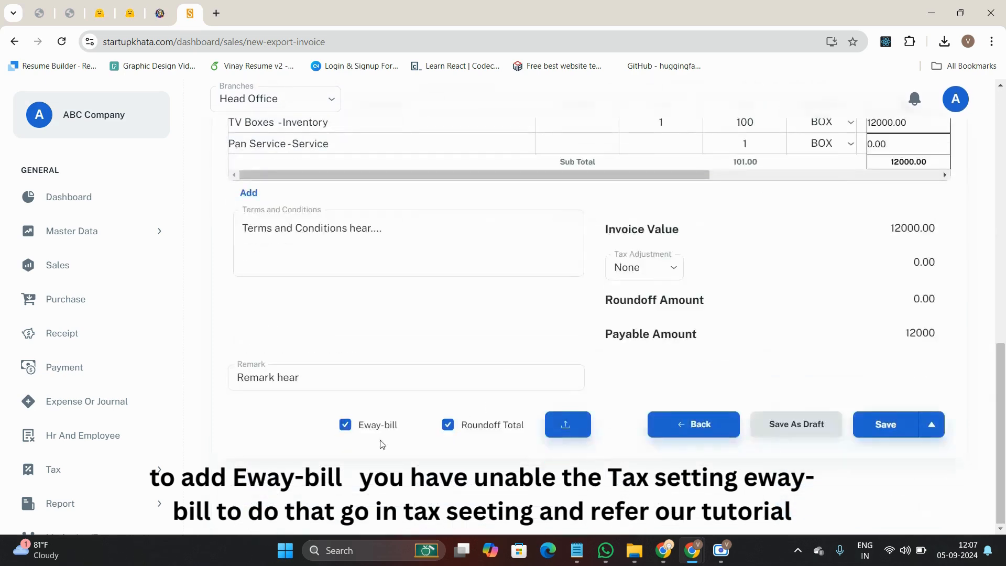
click(346, 424)
click(346, 424)
click(891, 429)
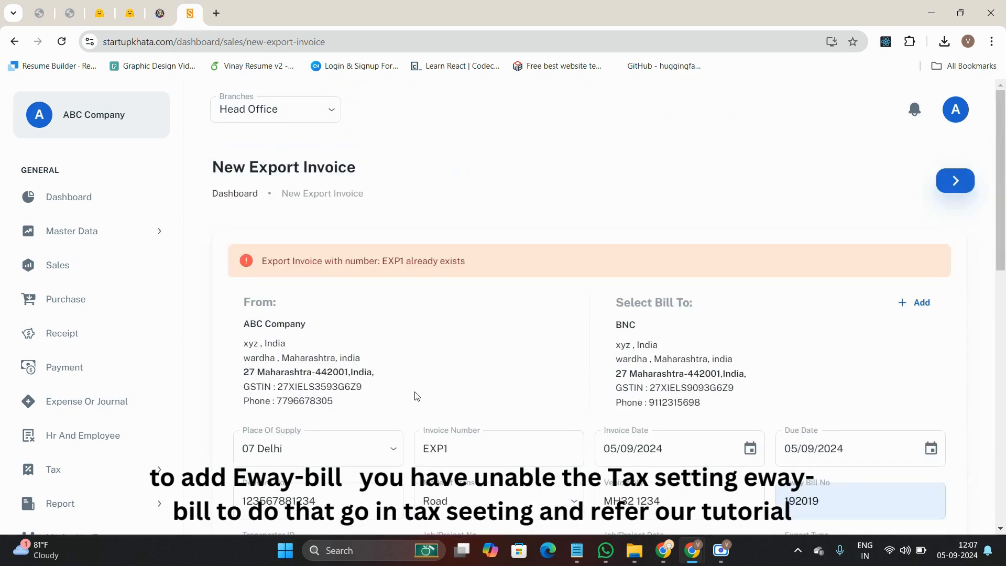
Change the invoice number of the export invoice to EXP3.
scroll(416, 396, down, 5)
click(474, 189)
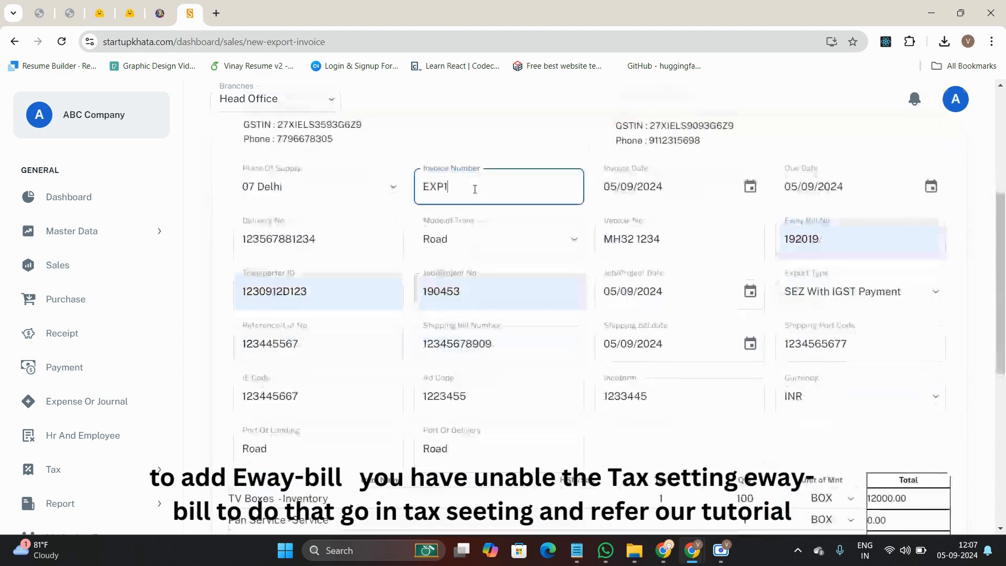
scroll(474, 192, up, 4)
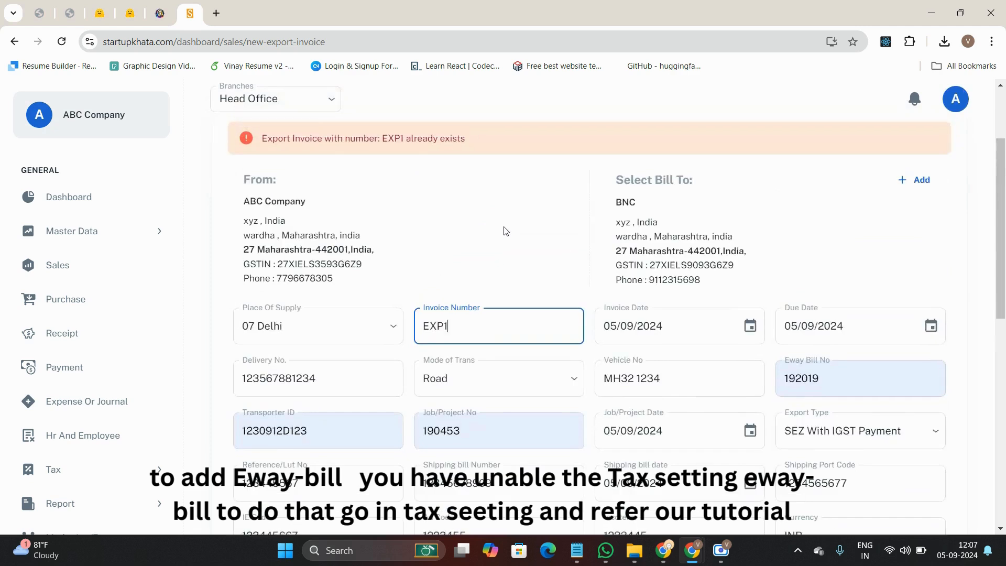
scroll(505, 231, up, 1)
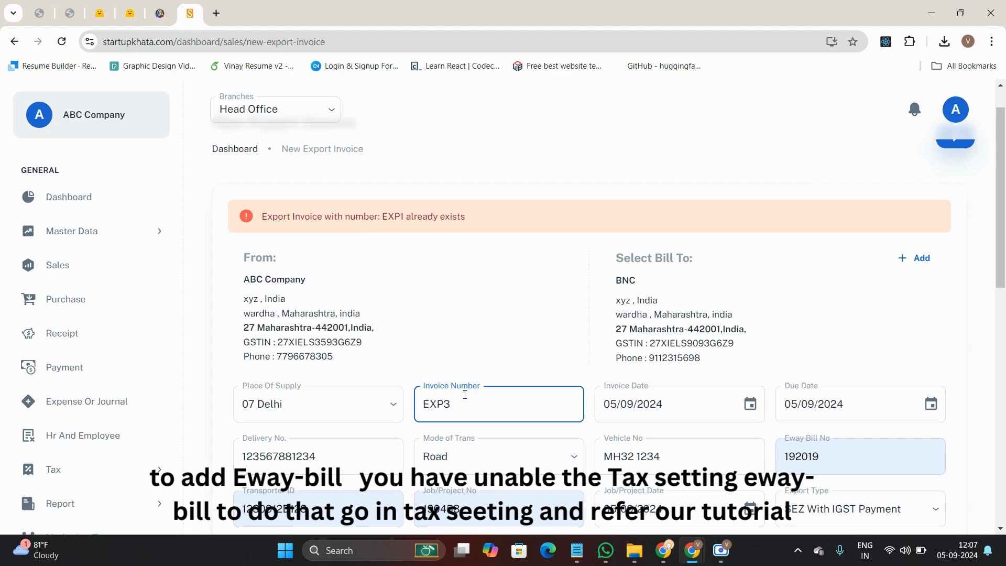
Recheck the details of export invoice EXP3 and save it.
scroll(458, 366, down, 2)
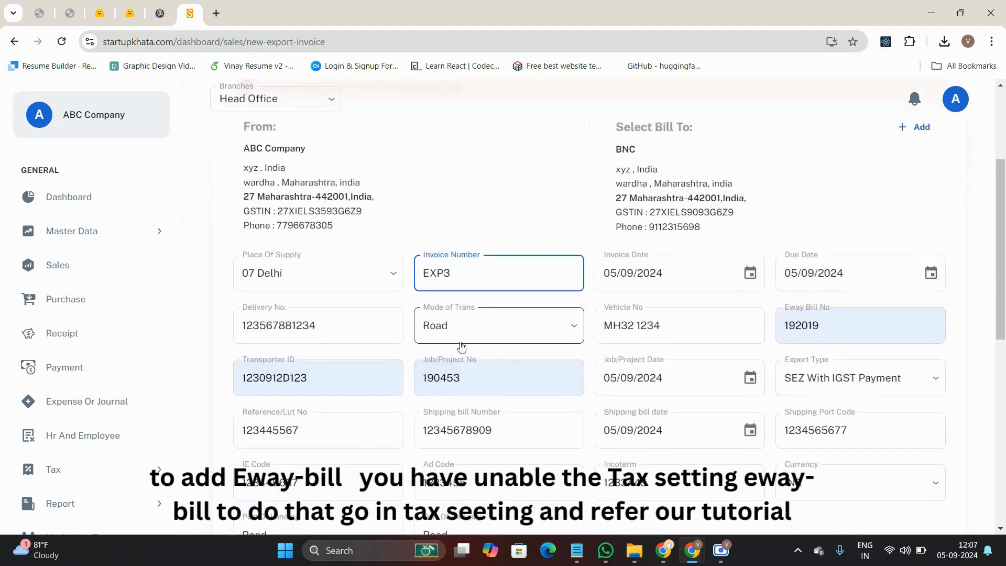
scroll(471, 314, up, 1)
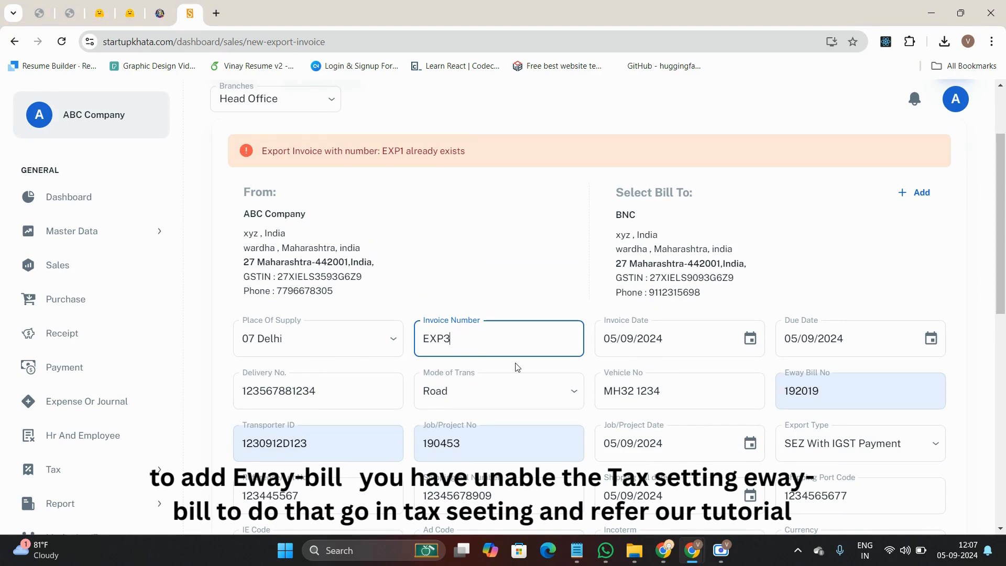
scroll(518, 367, down, 10)
click(869, 427)
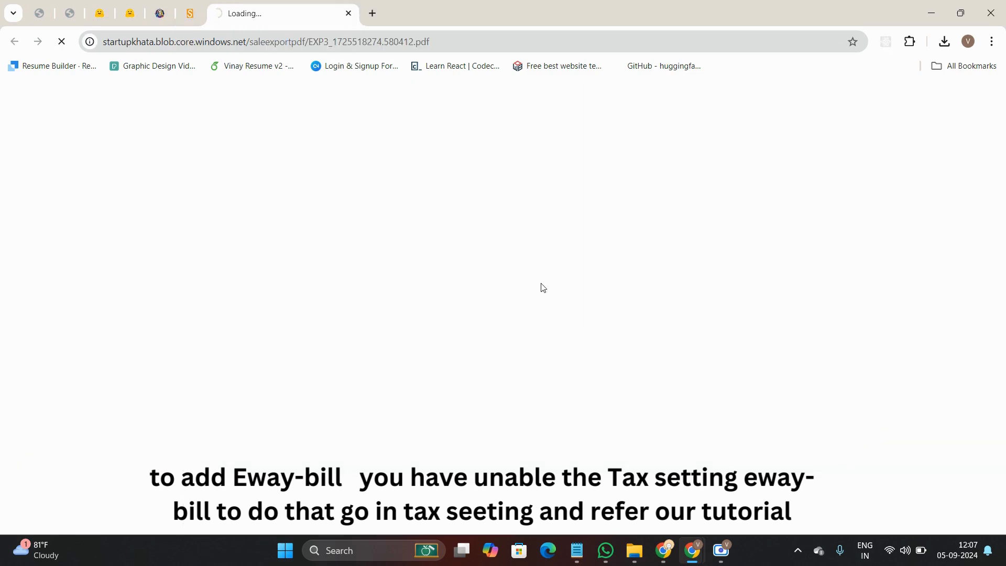
Examine the generated export invoice PDF, including its remark, item table, terms, billing and shipping details.
scroll(705, 320, down, 6)
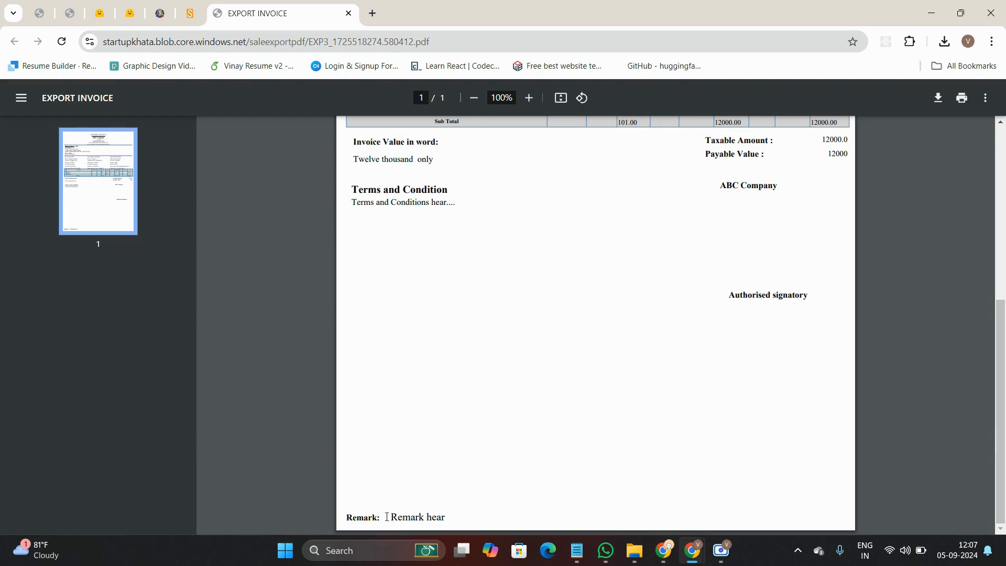
drag(386, 516, 473, 518)
click(507, 479)
scroll(767, 299, up, 2)
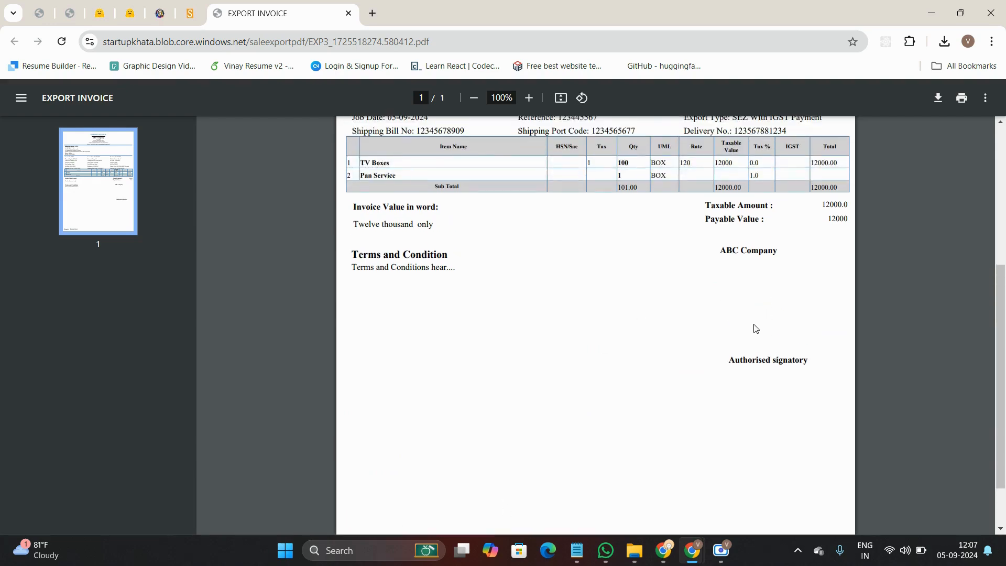
scroll(777, 401, up, 5)
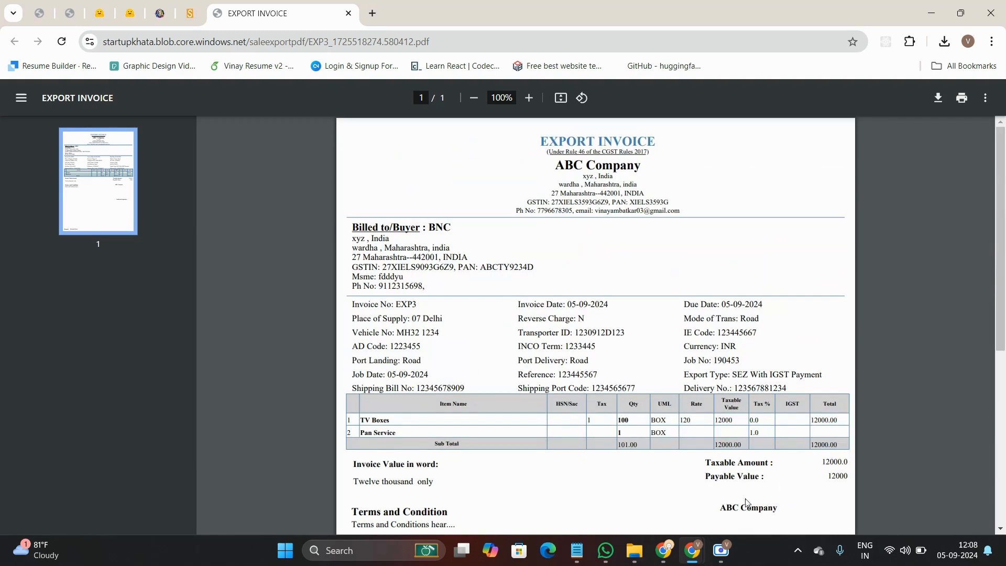
scroll(530, 350, down, 5)
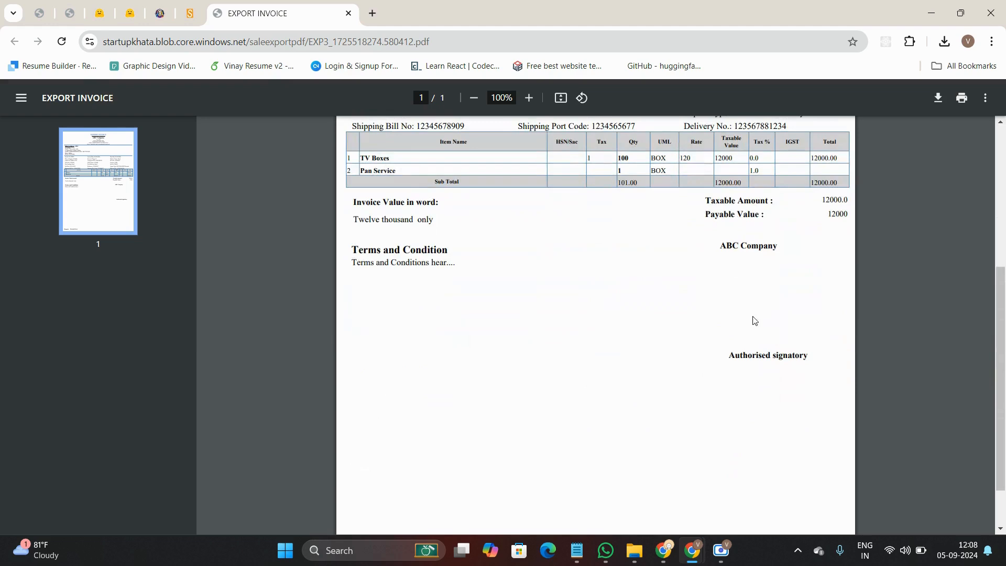
Switch back to StartupKhata and check the export invoice list for the saved invoice.
click(190, 14)
scroll(485, 272, down, 4)
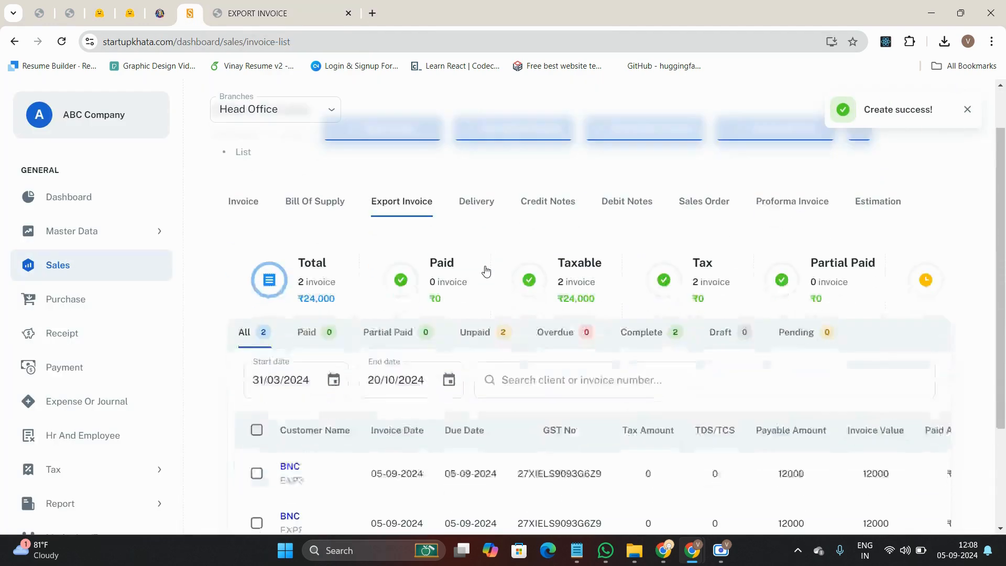
scroll(555, 370, up, 4)
Open a new export invoice form and look over its blank fields and Eway-bill option.
click(621, 184)
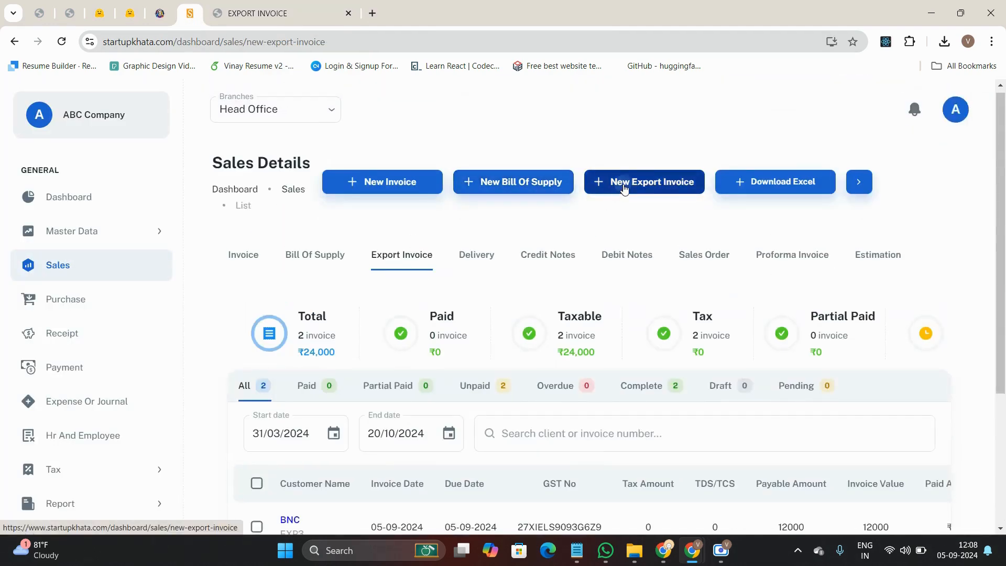
scroll(465, 374, down, 10)
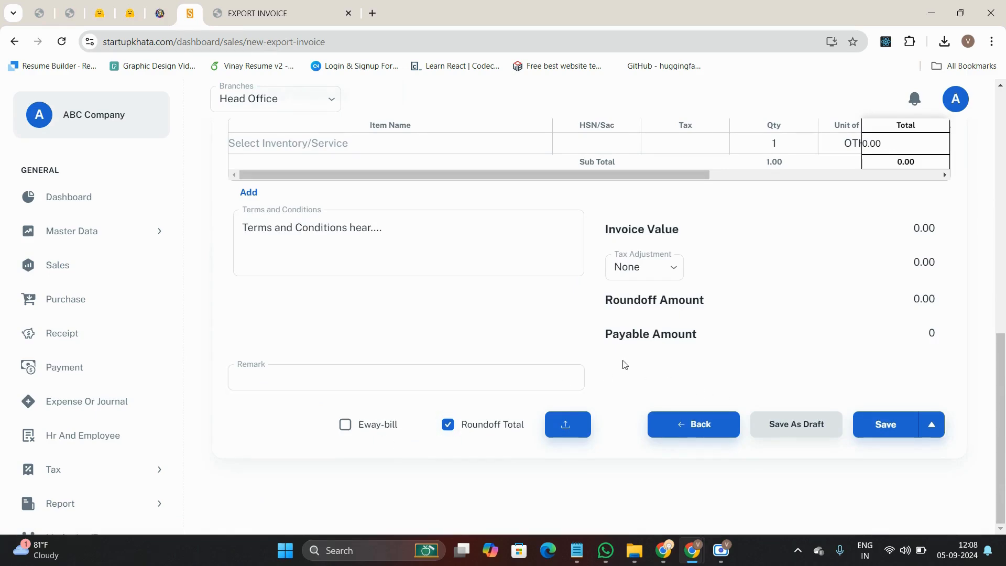
scroll(625, 365, up, 10)
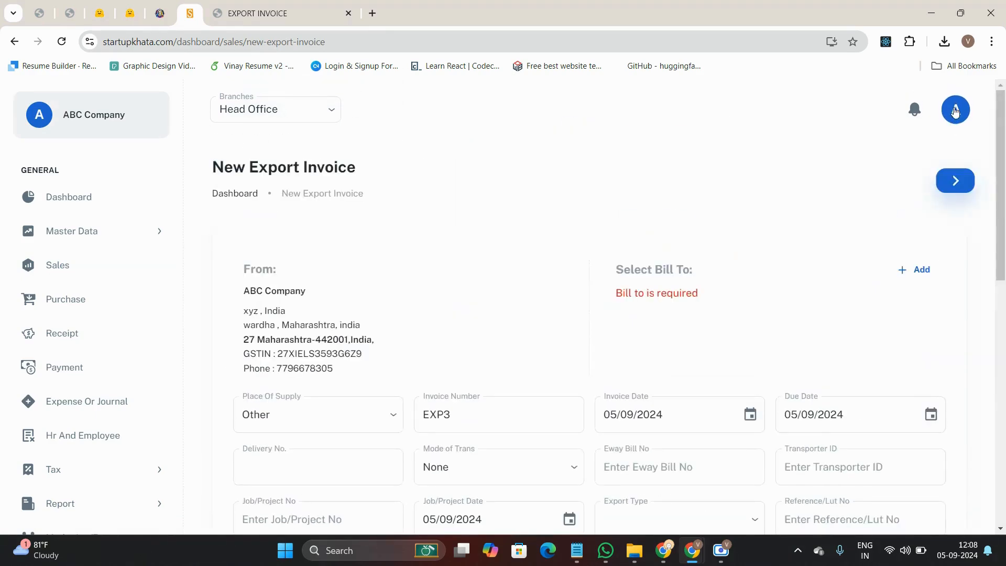
Open the Tax Settings, examine the E-invoice and E-waybill login details and try to save the changes.
click(956, 110)
click(918, 267)
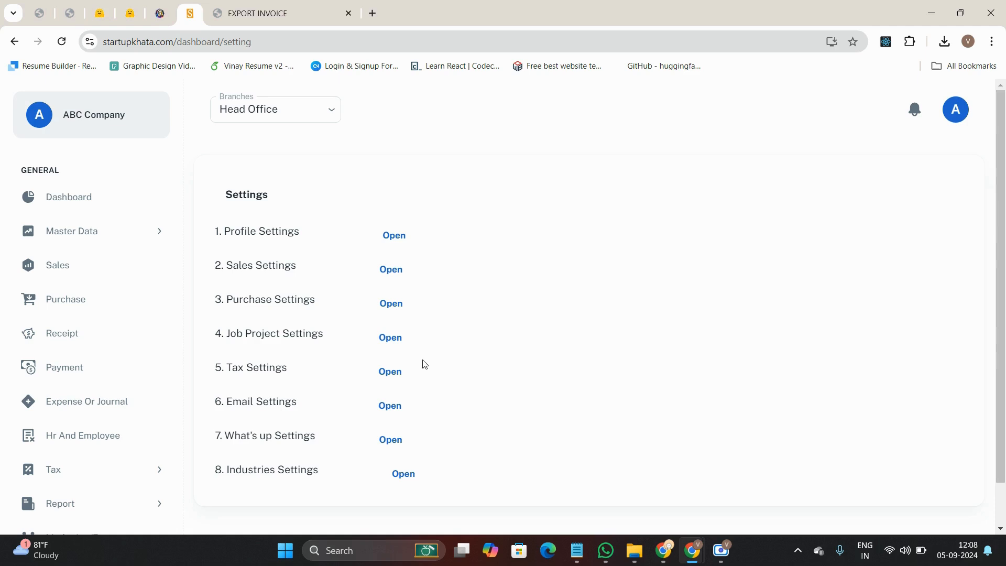
click(385, 371)
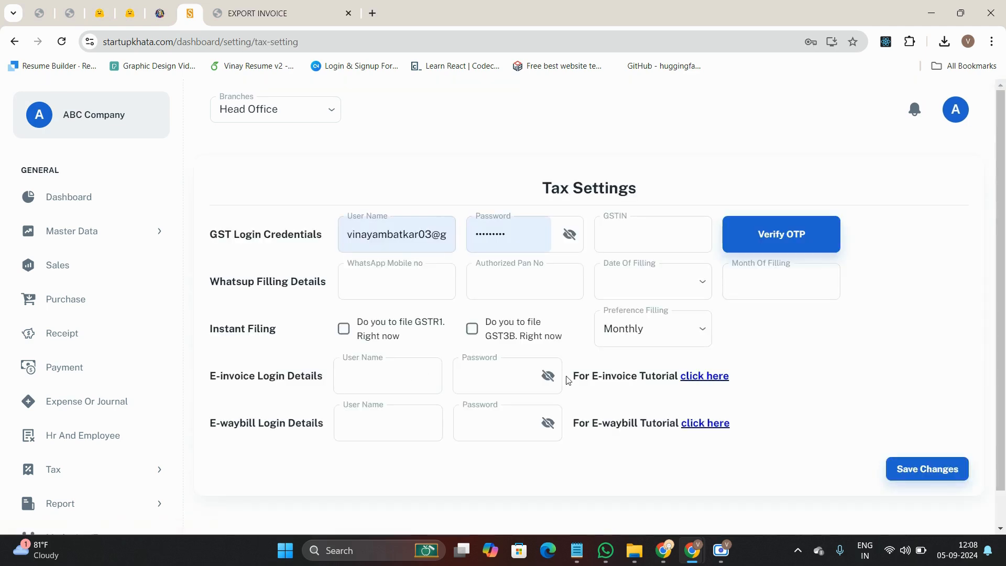
scroll(434, 371, down, 1)
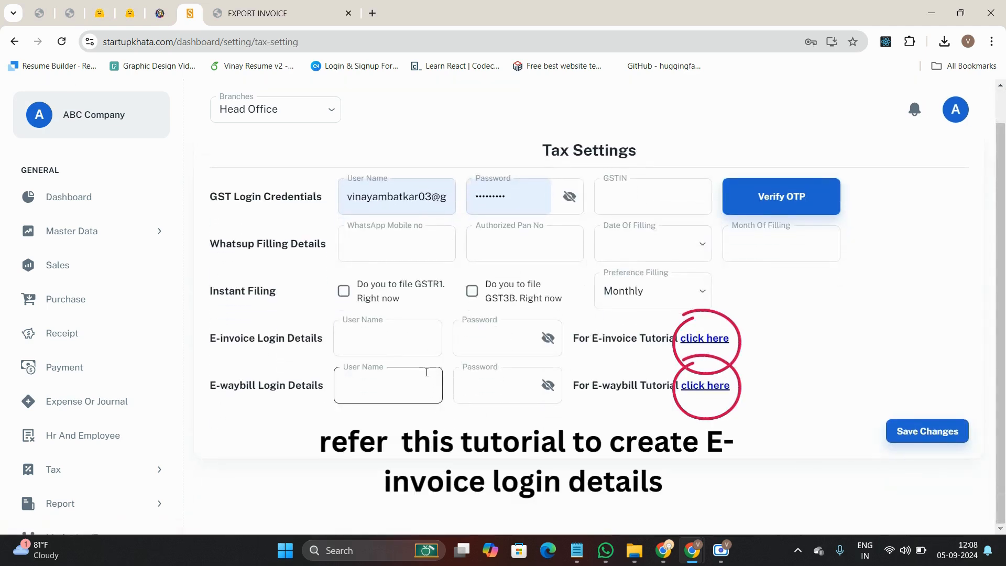
click(377, 338)
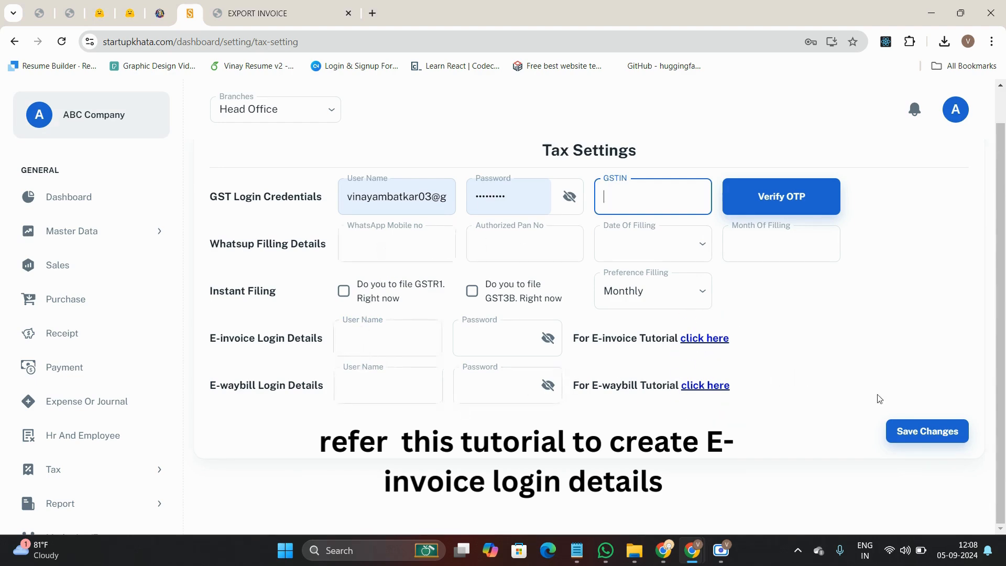
click(897, 435)
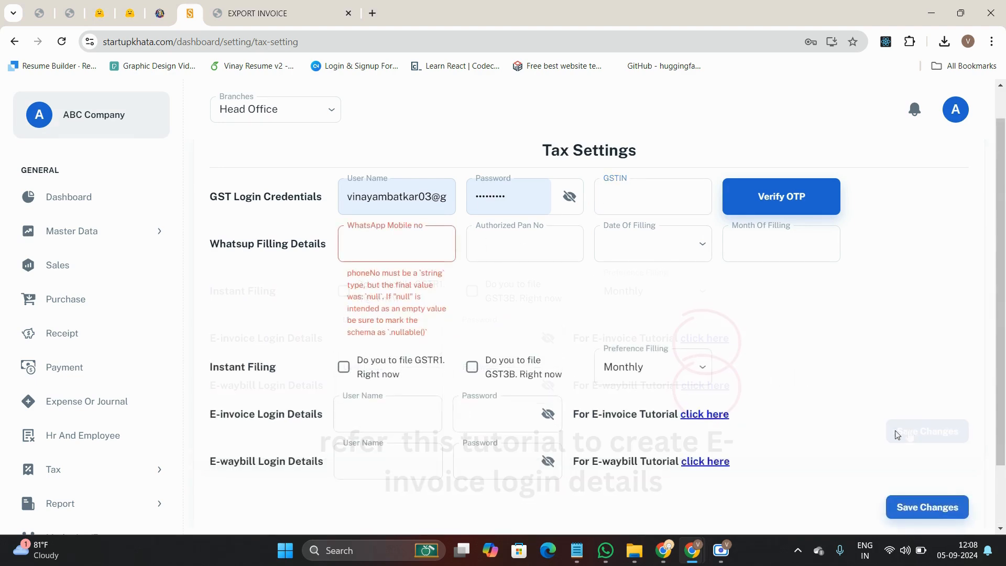
Return to the settings overview, open the Sales Settings and review the prefix, series, row and column options.
click(14, 41)
click(392, 269)
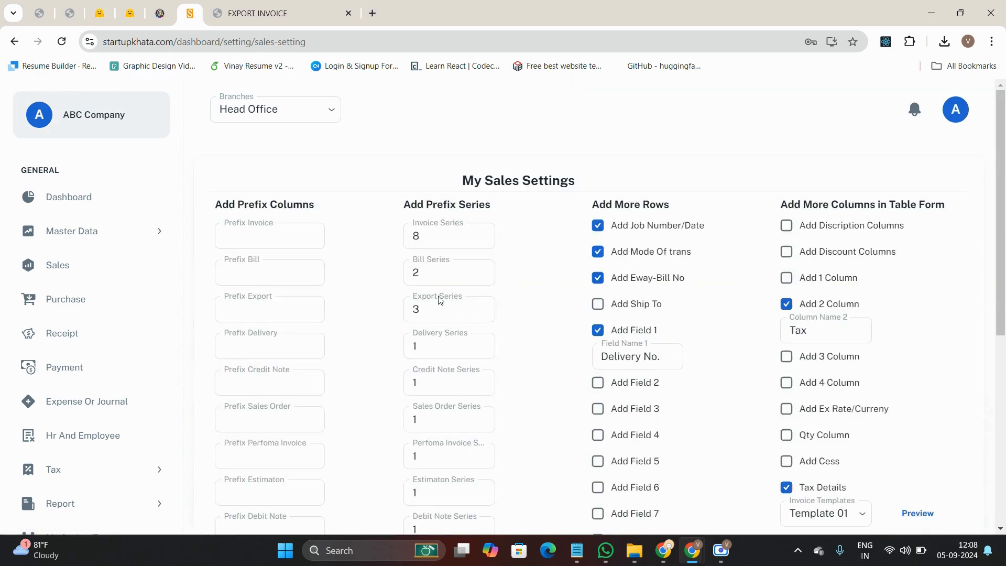
scroll(589, 390, down, 5)
scroll(589, 389, down, 1)
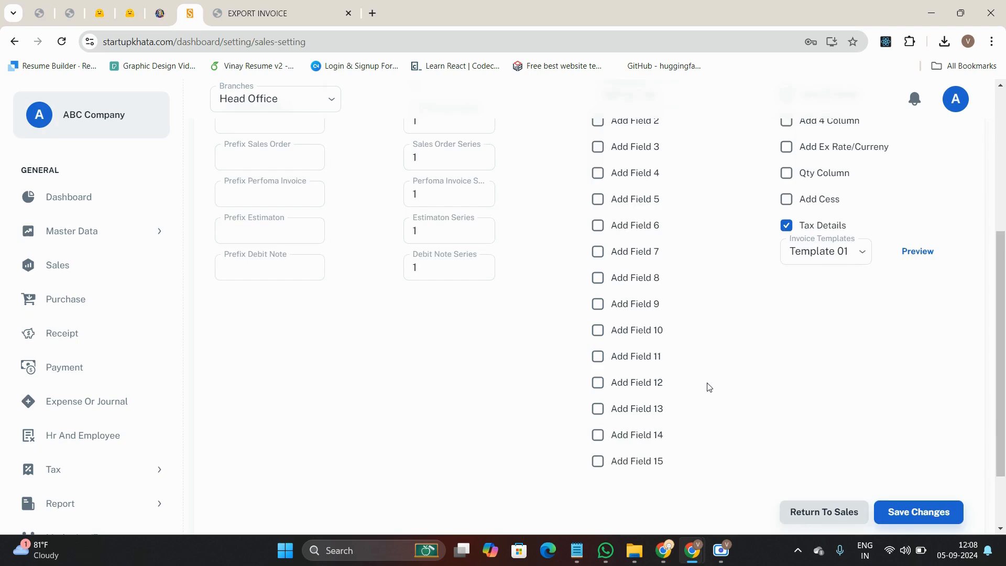
scroll(706, 386, up, 5)
scroll(504, 359, down, 4)
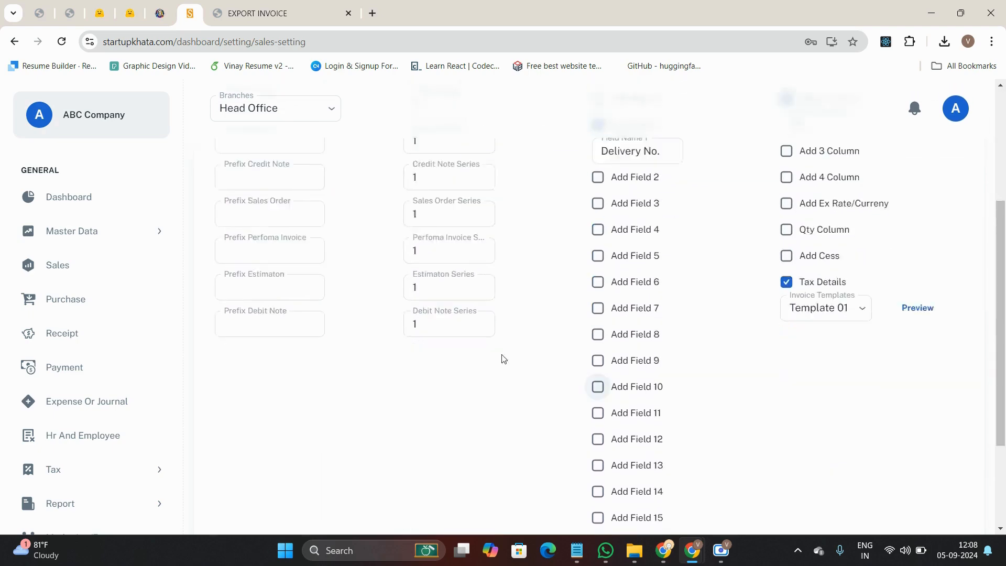
Go back from the settings to the export invoice list in Sales Details and look through it.
click(14, 44)
click(16, 45)
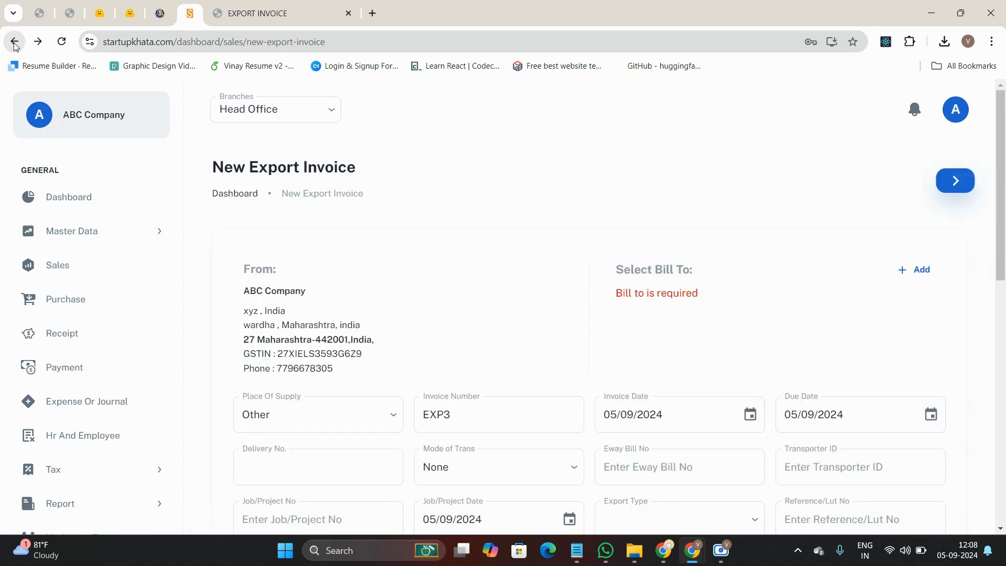
click(14, 46)
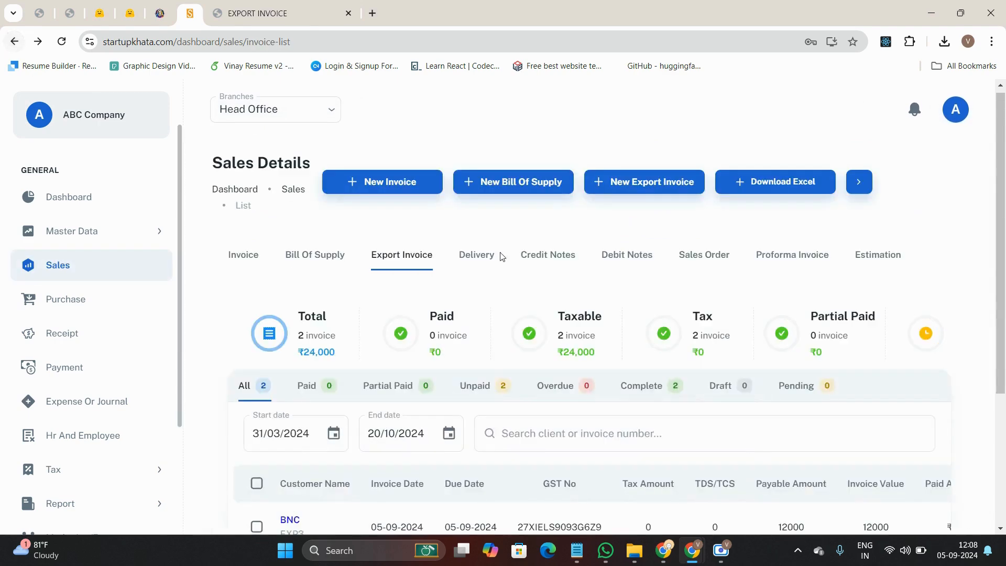
scroll(524, 283, down, 4)
scroll(542, 390, up, 4)
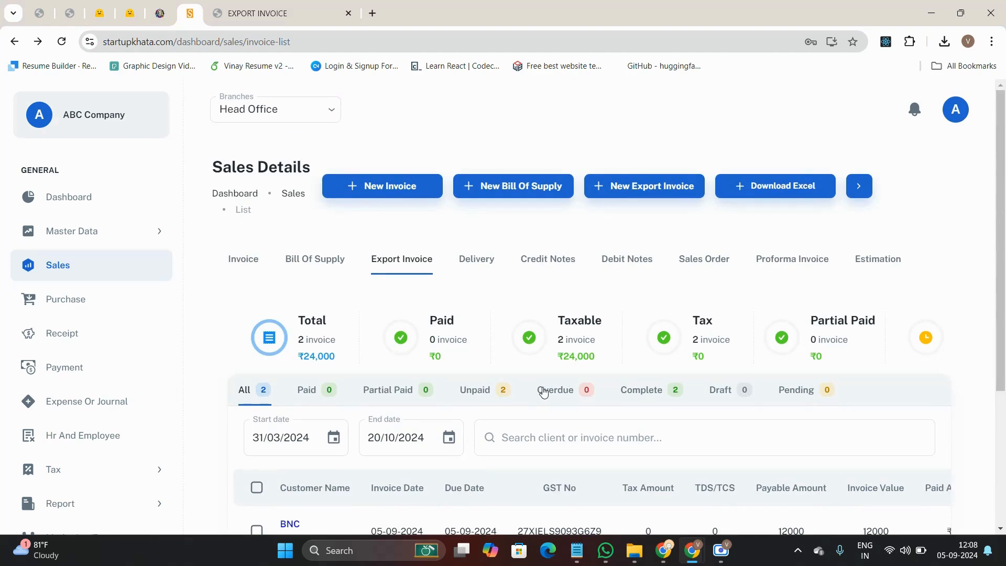
click(727, 551)
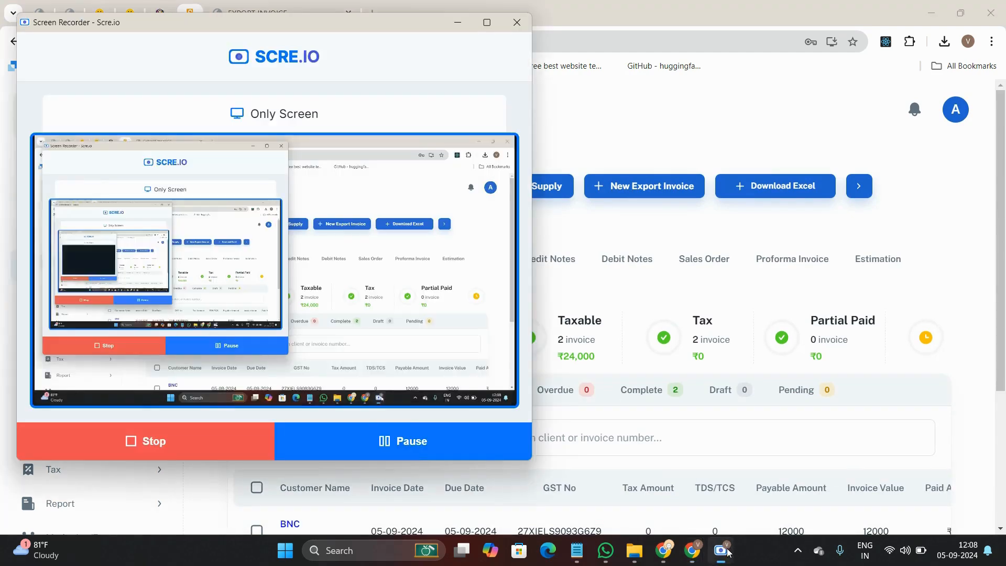